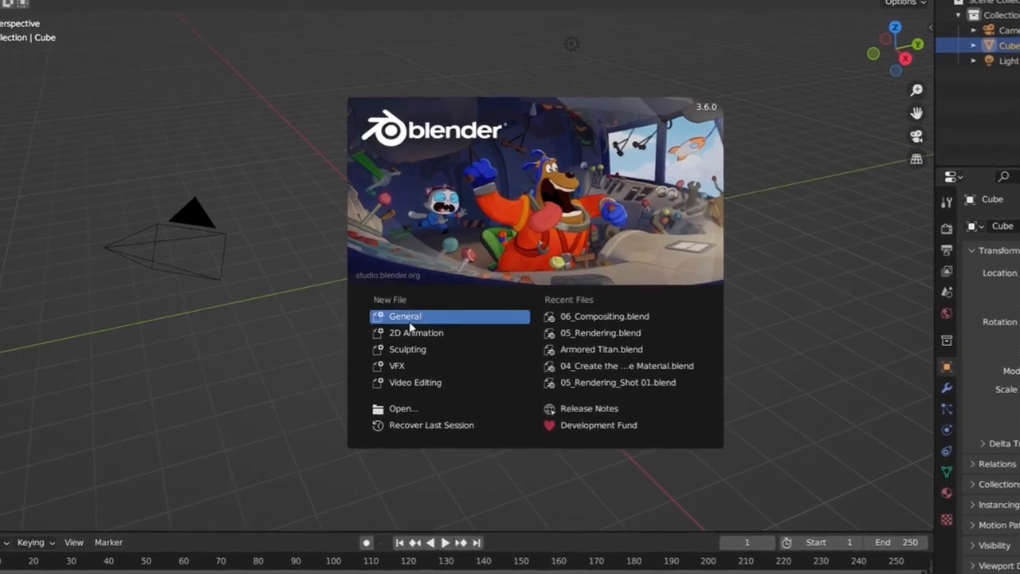
- Start a new General file, then enable nodes in the Compositing workspace and space the Composite node farther from Render Layers
{"action": "left_click", "coordinate": [402, 318]}
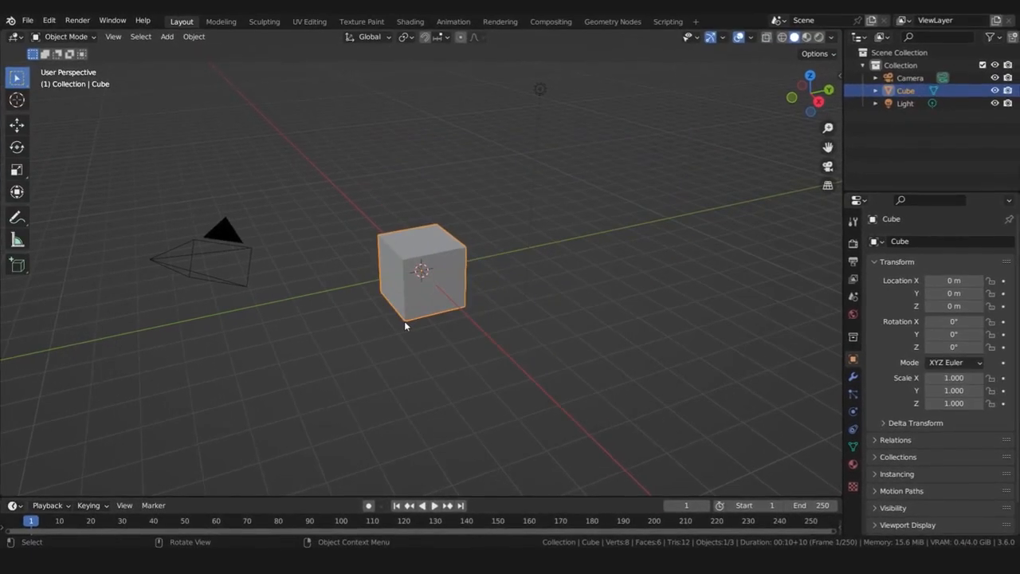
{"action": "left_click", "coordinate": [558, 25]}
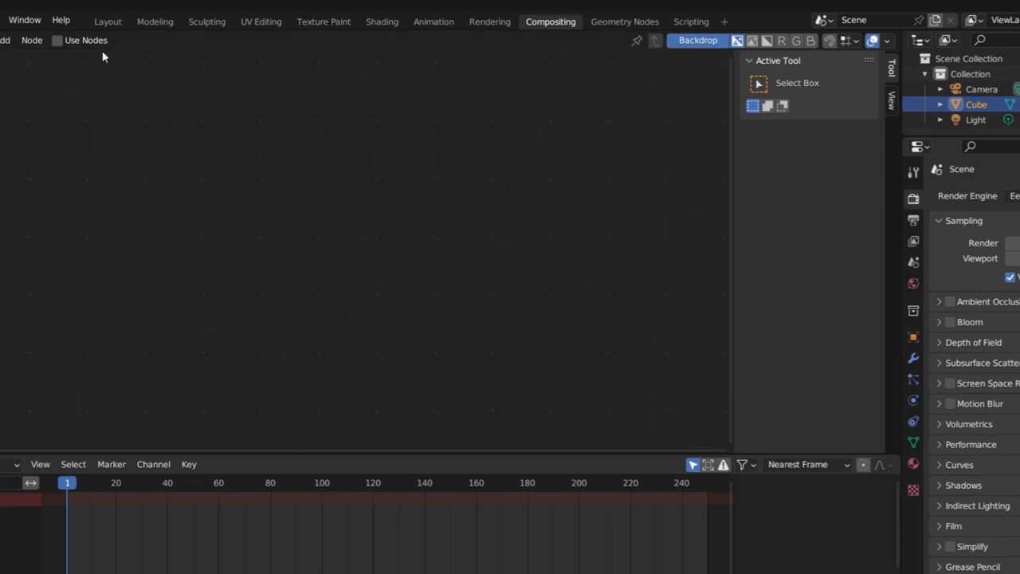
{"action": "left_click", "coordinate": [75, 40]}
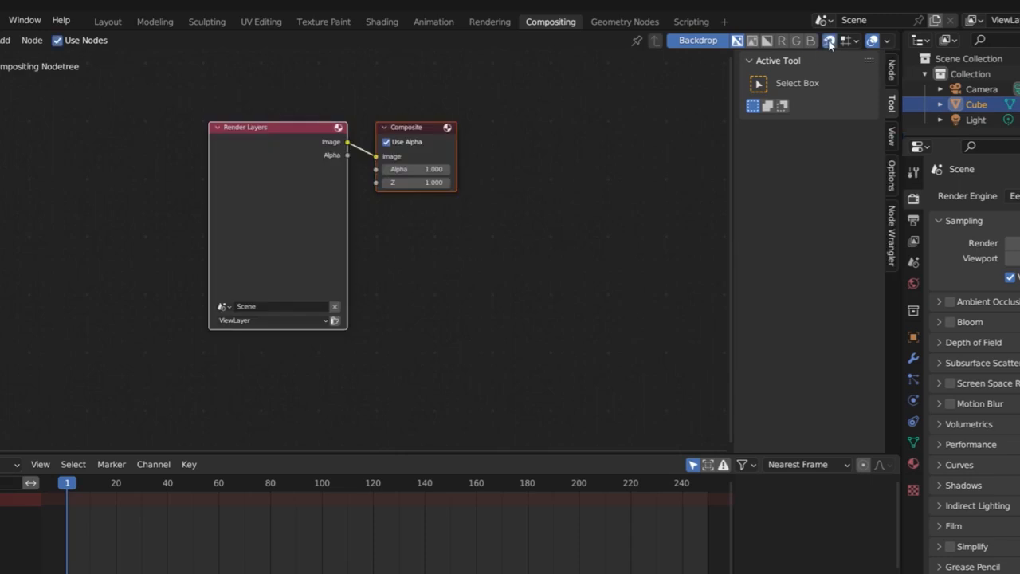
{"action": "left_click_drag", "start_coordinate": [438, 139], "coordinate": [474, 139]}
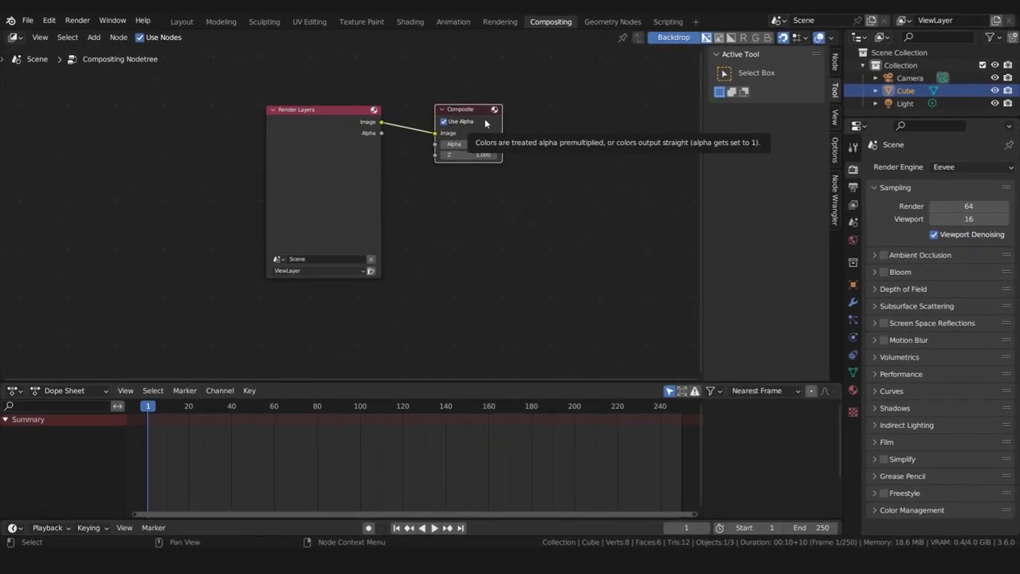
- Set the scene's end frame to 72 and fit the frame range in the Dope Sheet
{"action": "left_click", "coordinate": [853, 186]}
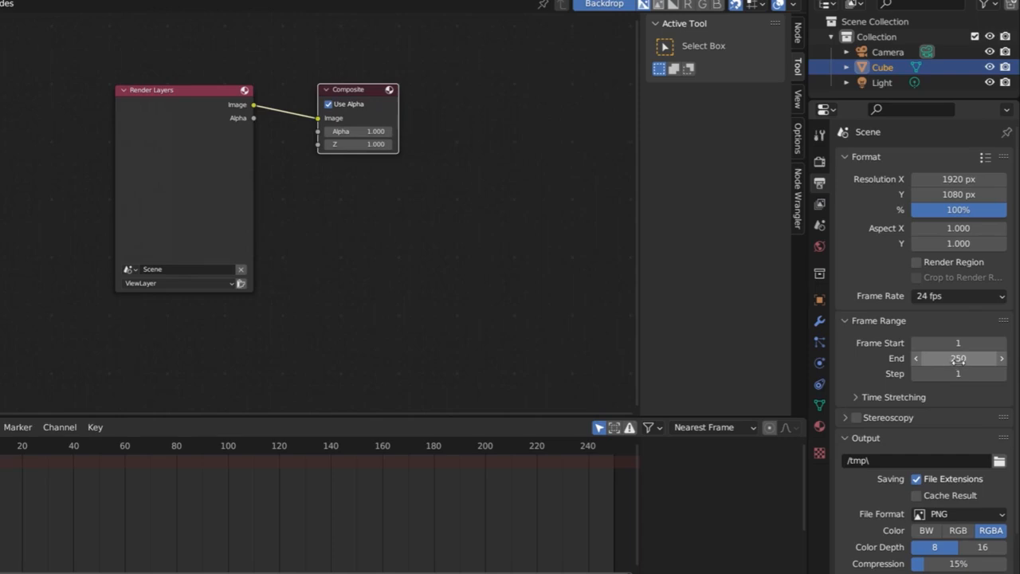
{"action": "left_click", "coordinate": [959, 359]}
{"action": "type", "text": "72"}
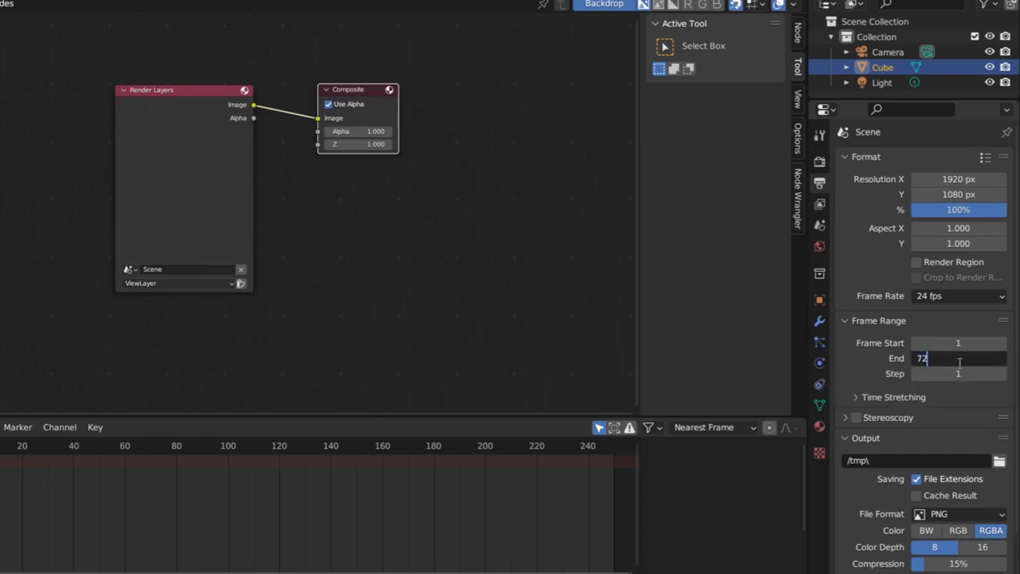
{"action": "key", "text": "Return"}
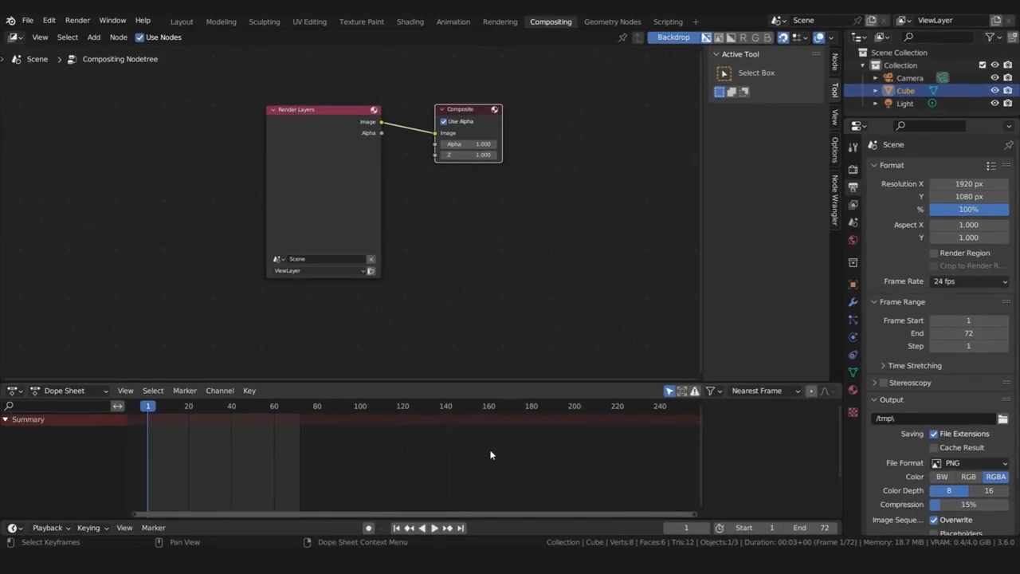
{"action": "key", "text": "Home"}
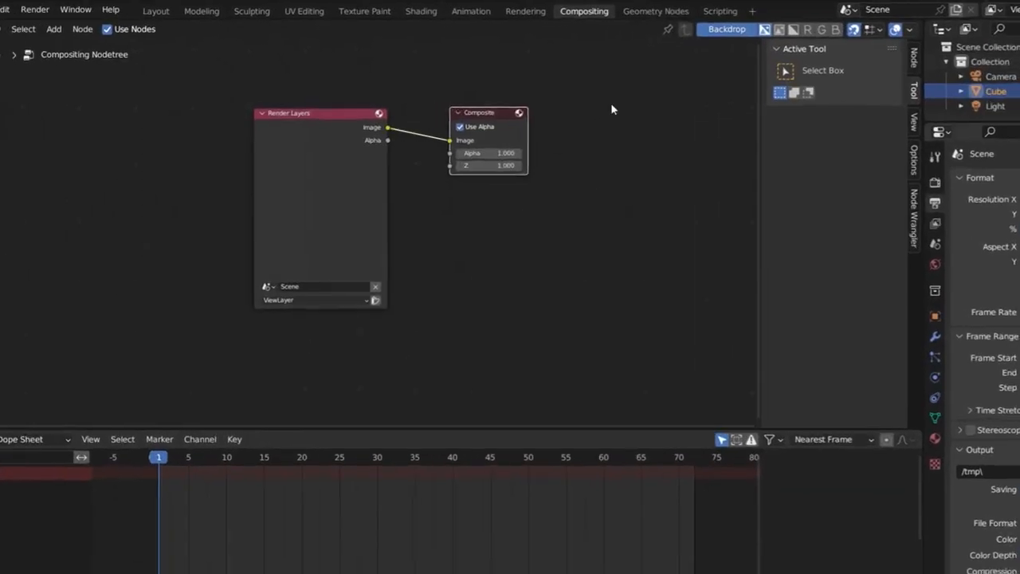
- Delete the default Render Layers and Composite nodes and add an Image node to the empty node tree
{"action": "left_click_drag", "start_coordinate": [575, 100], "coordinate": [300, 239]}
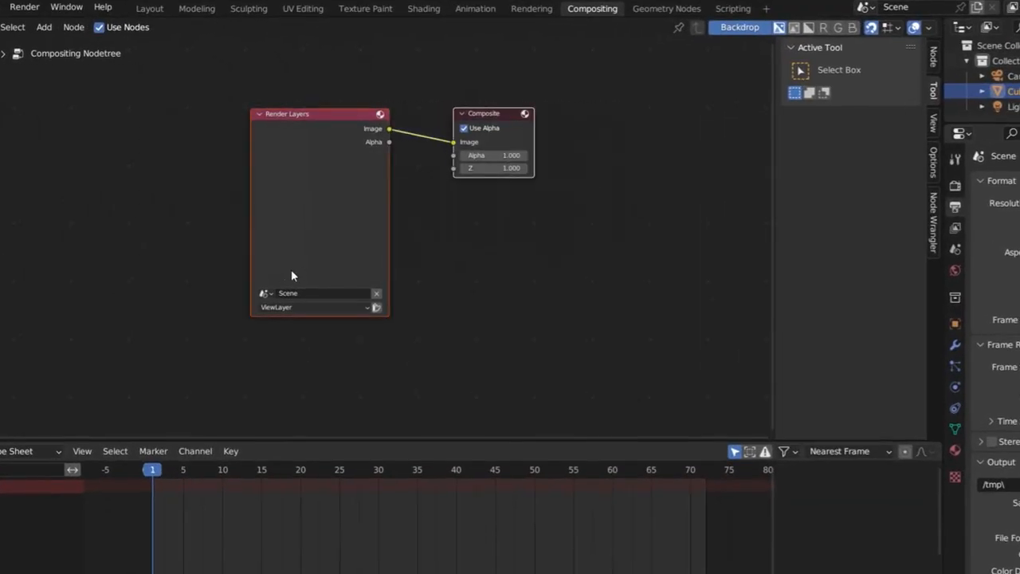
{"action": "key", "text": "Delete"}
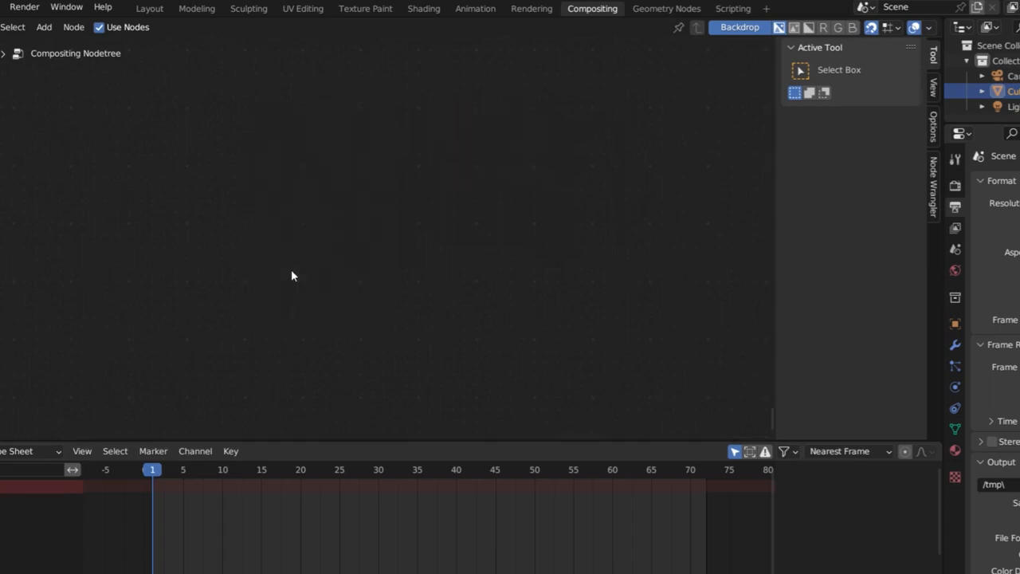
{"action": "key", "text": "shift+a"}
{"action": "left_click", "coordinate": [157, 145]}
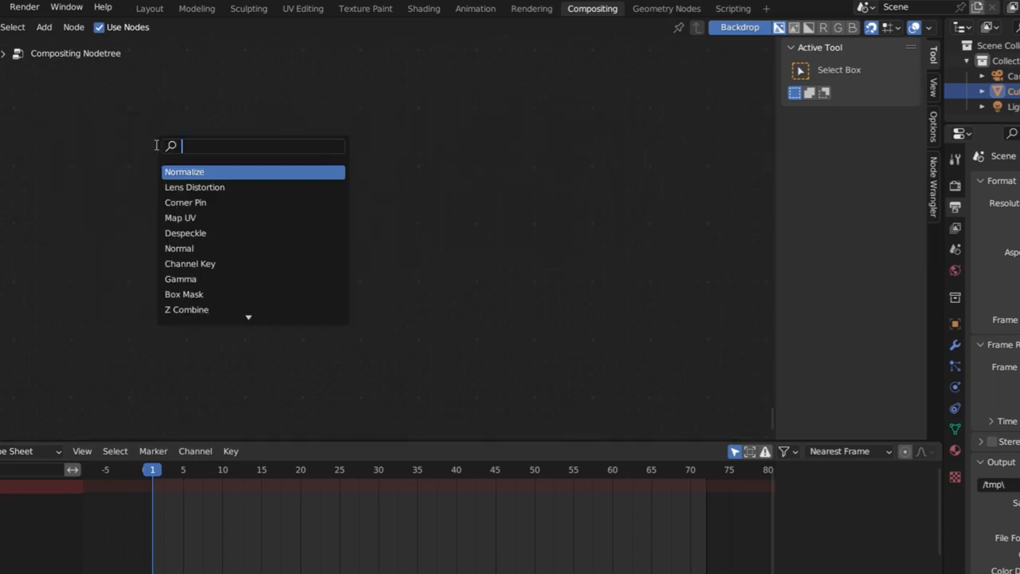
{"action": "type", "text": "image"}
{"action": "left_click", "coordinate": [181, 172]}
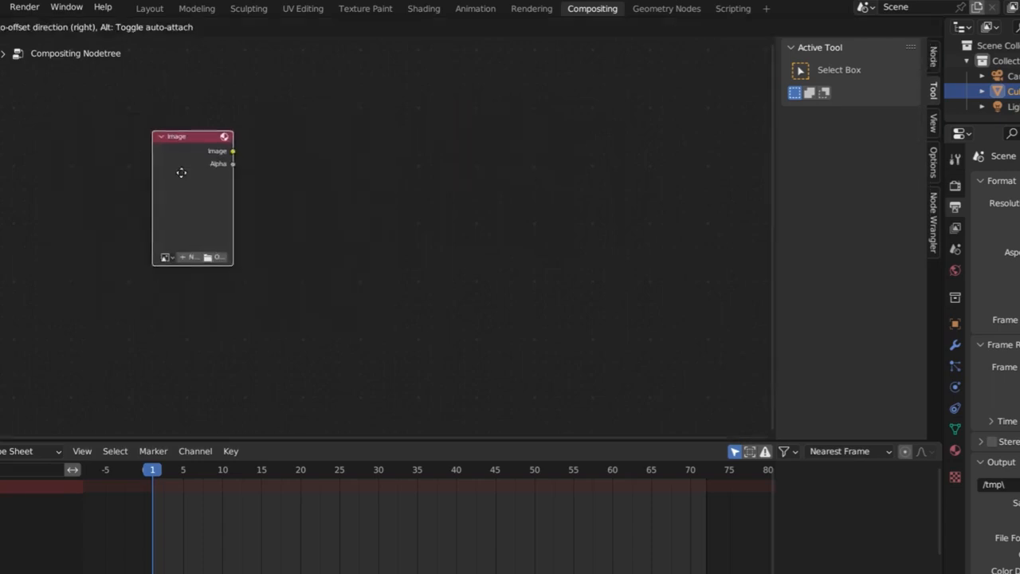
{"action": "left_click", "coordinate": [103, 156]}
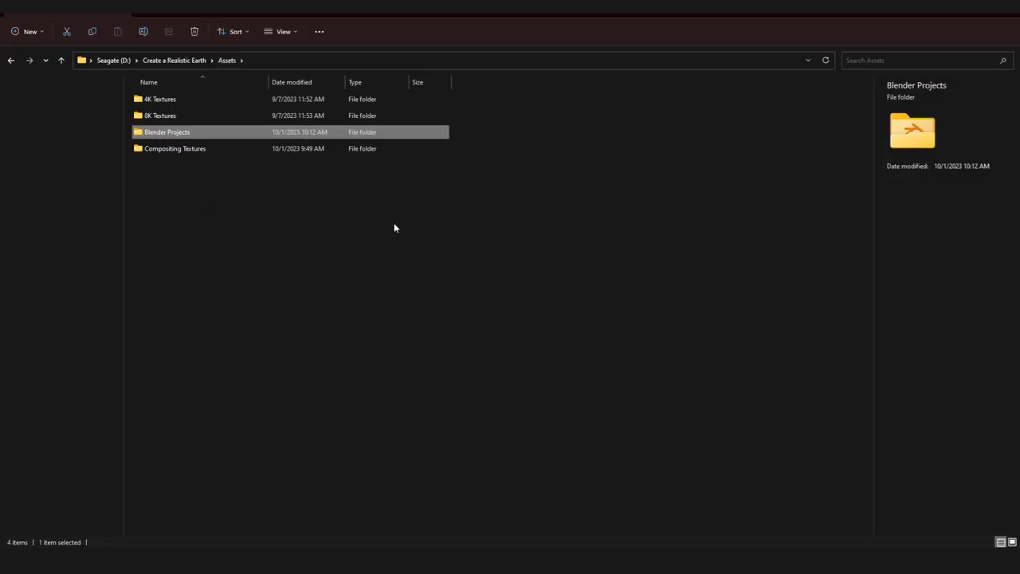
- Switch to File Explorer and look inside the Compositing Textures folder of the Assets folder
{"action": "left_click", "coordinate": [394, 228]}
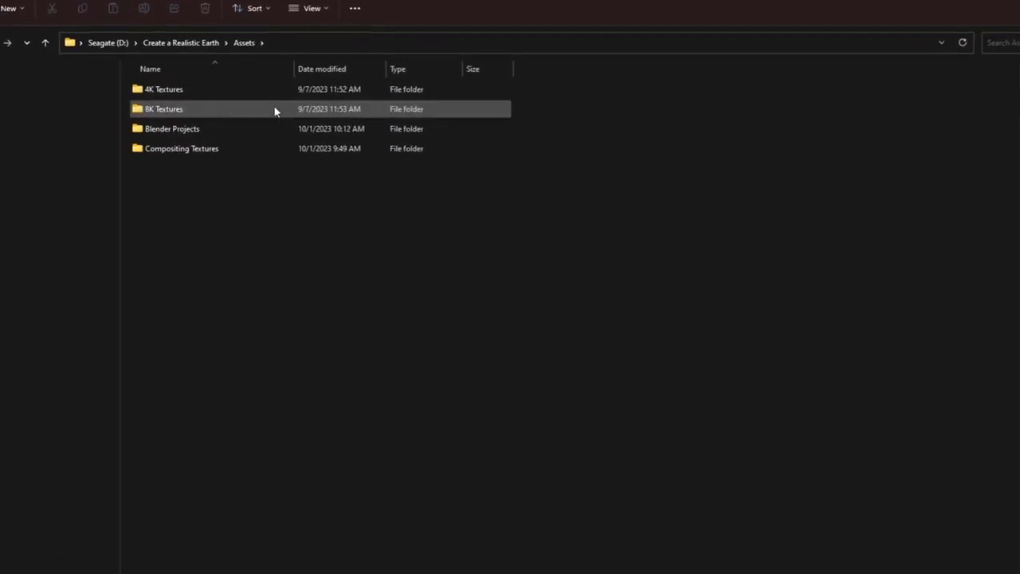
{"action": "left_click", "coordinate": [189, 151]}
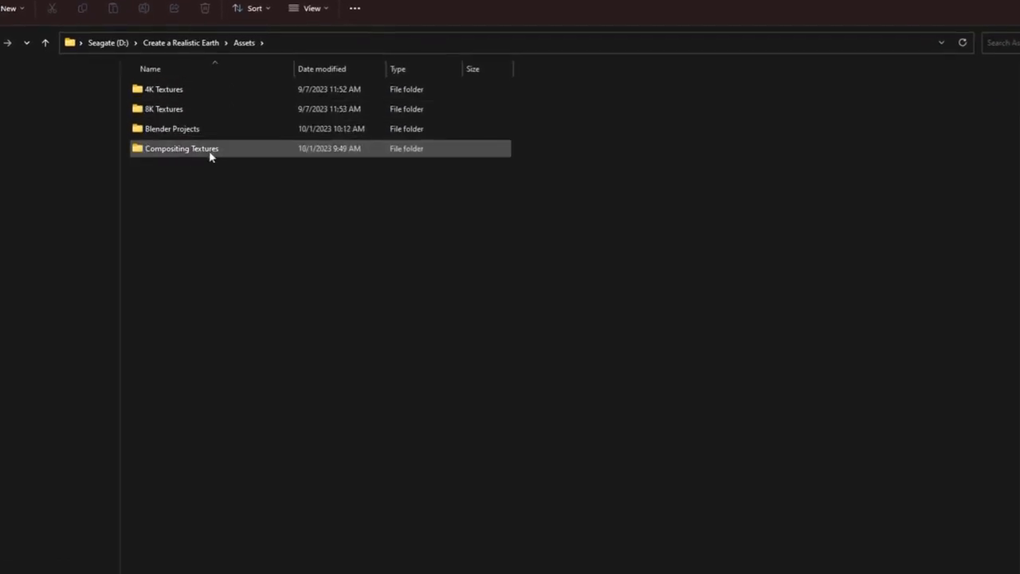
{"action": "double_click", "coordinate": [163, 151]}
{"action": "left_click", "coordinate": [158, 135]}
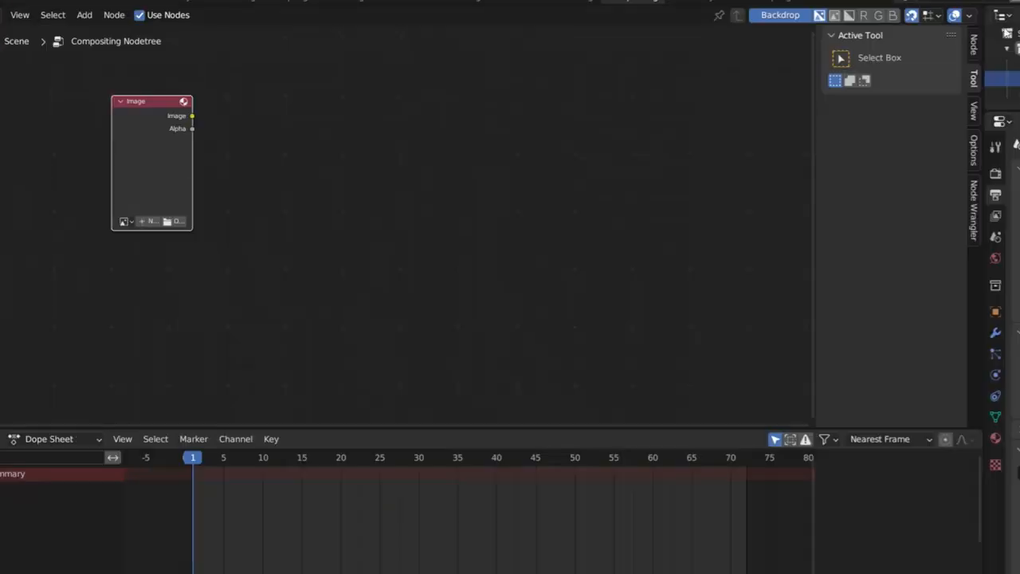
- Load Night Sky.png into the Image node and preview it through a Viewer node
{"action": "left_click", "coordinate": [177, 223]}
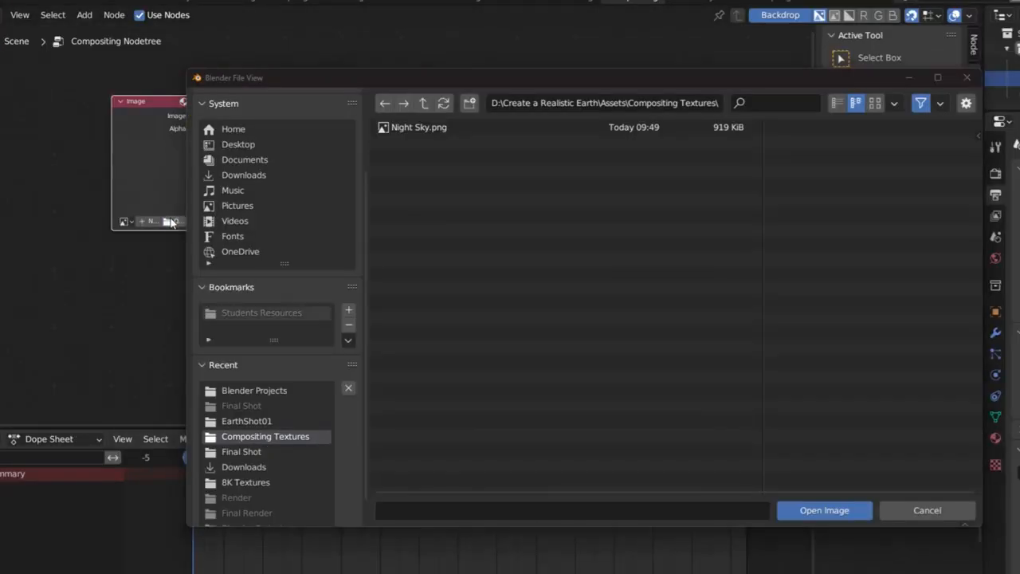
{"action": "double_click", "coordinate": [406, 129]}
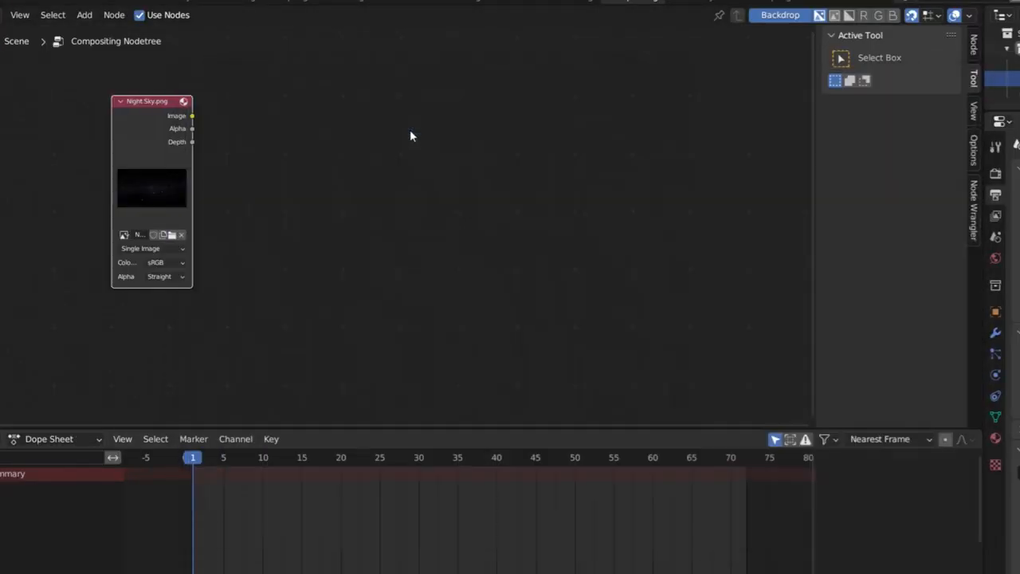
{"action": "left_click", "coordinate": [162, 139], "text": "ctrl+shift"}
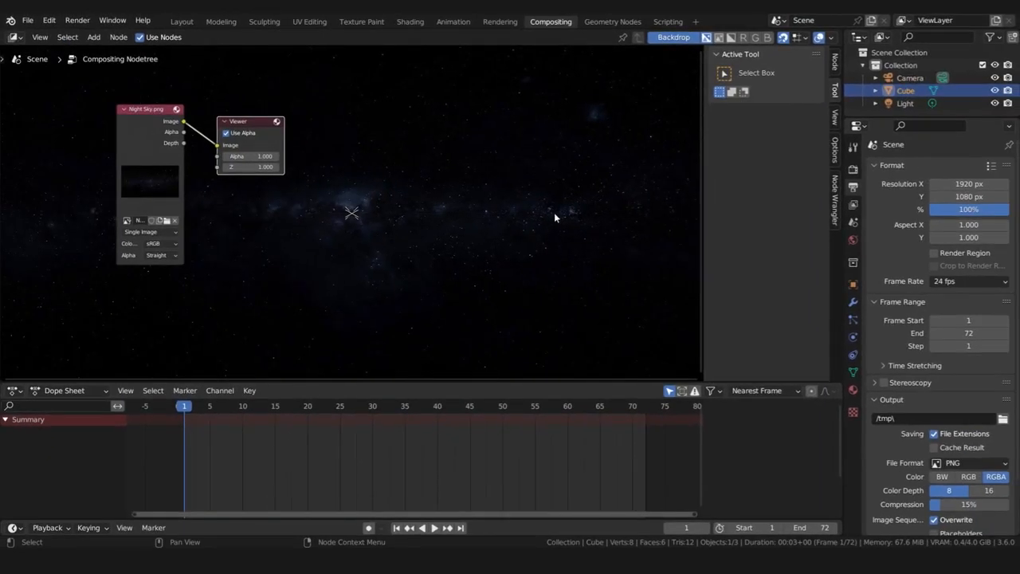
- Hide the node editor's sidebar and scale the backdrop image so that it fits inside the editor
{"action": "key", "text": "n"}
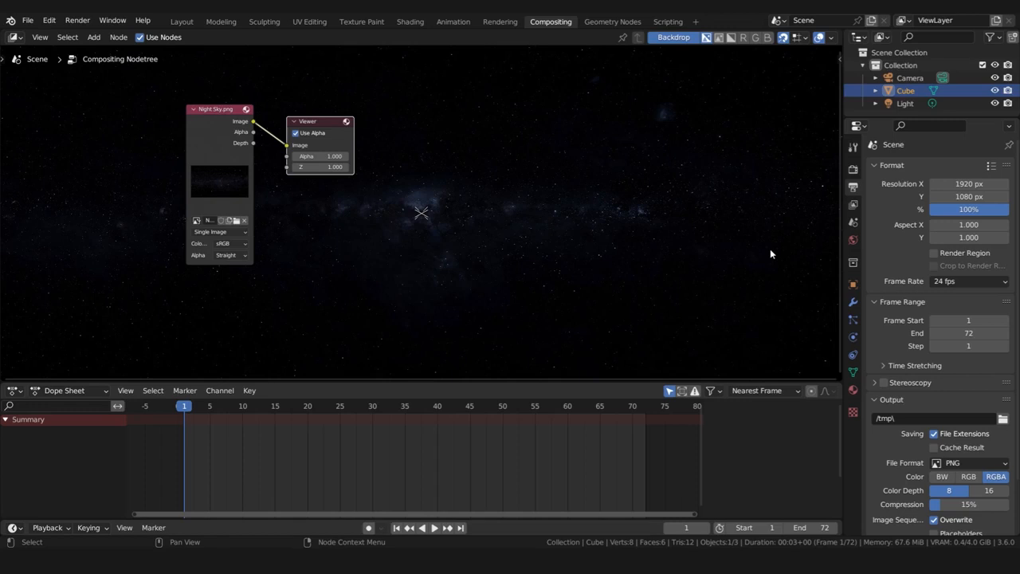
{"action": "key", "text": "v"}
{"action": "key", "text": "v"}
{"action": "key", "text": "v"}
{"action": "key", "text": "v"}
{"action": "key", "text": "v"}
{"action": "key", "text": "v"}
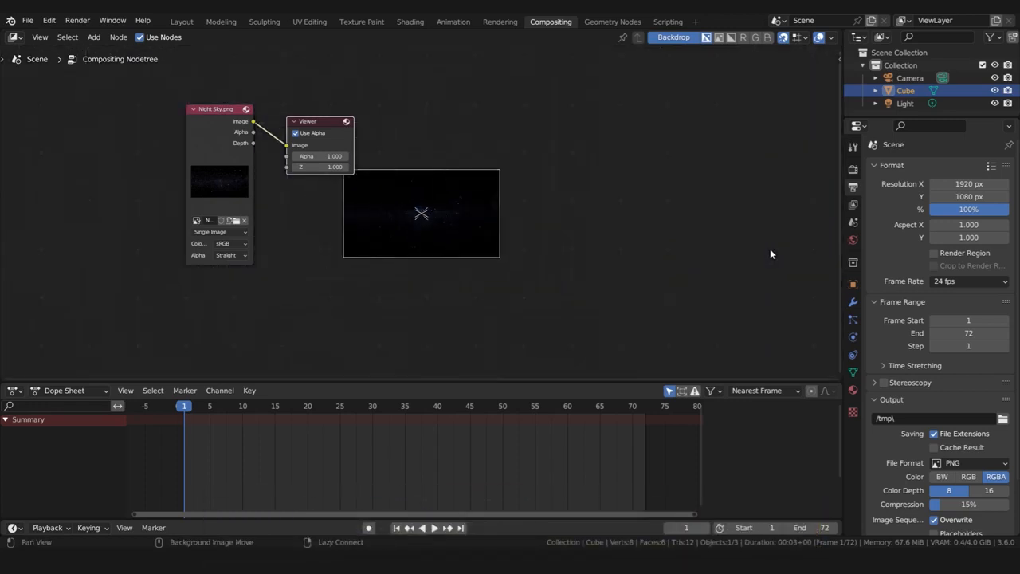
{"action": "key", "text": "alt+v"}
{"action": "key", "text": "alt+v"}
{"action": "key", "text": "alt+v"}
{"action": "key", "text": "alt+v"}
{"action": "key", "text": "alt+v"}
{"action": "key", "text": "alt+v"}
{"action": "key", "text": "alt+v"}
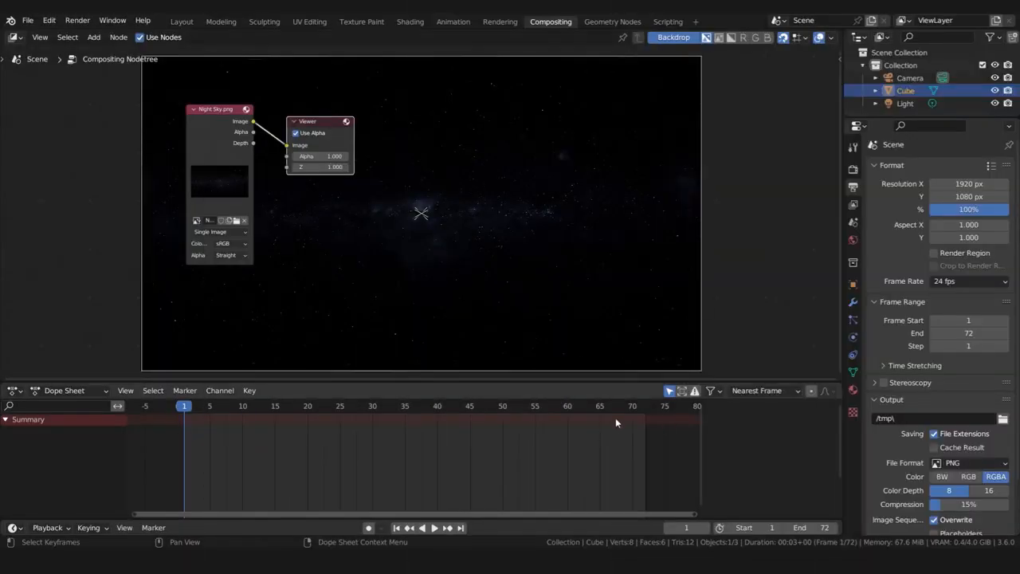
- Go to frame 70 and maximize the node editor
{"action": "left_click", "coordinate": [633, 410]}
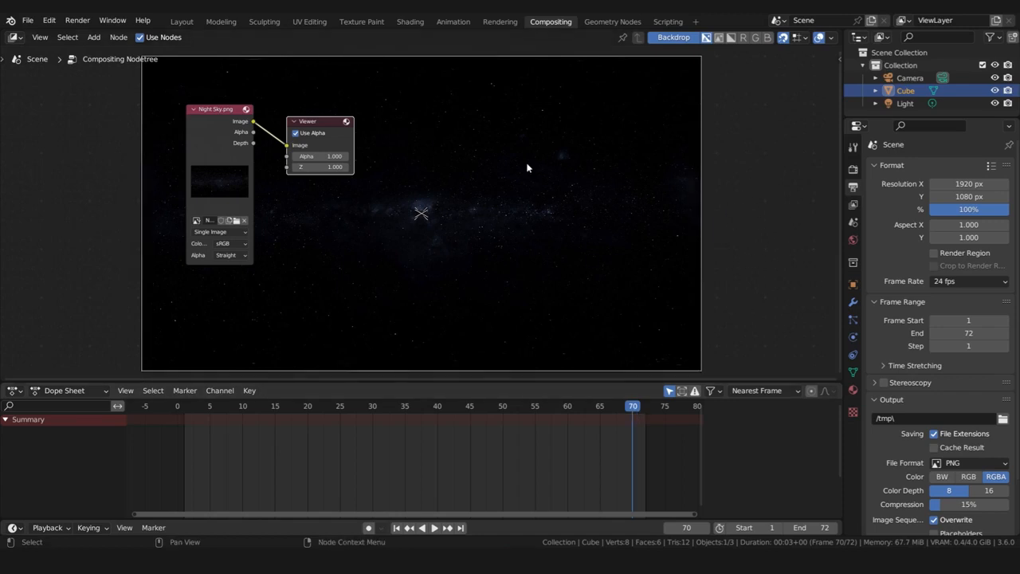
{"action": "key", "text": "ctrl+space"}
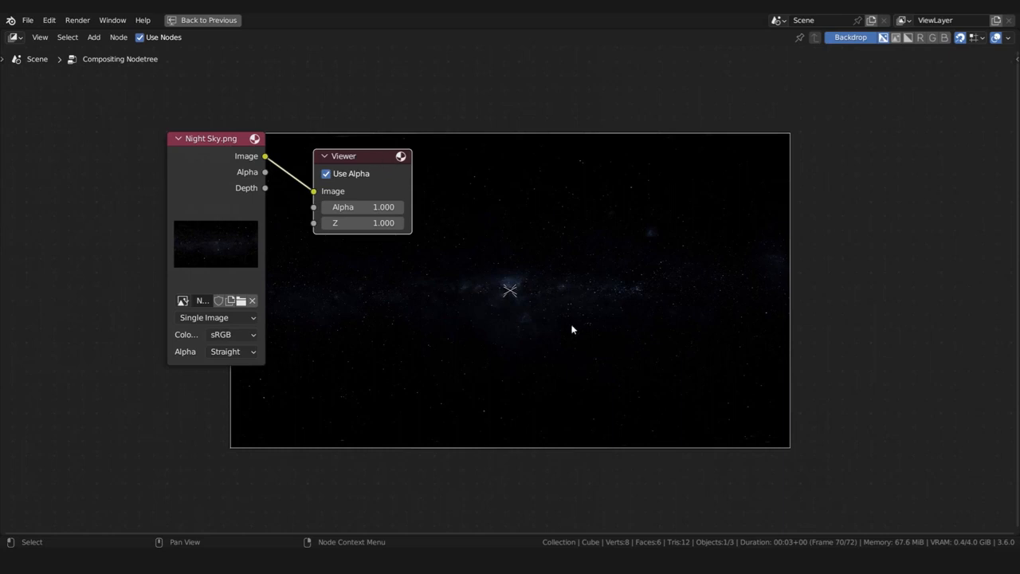
- Move the backdrop image upward and place the Viewer node well to the right of the Night Sky node
{"action": "middle_click_drag", "start_coordinate": [511, 288], "coordinate": [513, 210], "text": "alt"}
{"action": "scroll", "coordinate": [399, 192], "scroll_direction": "down", "scroll_amount": 1}
{"action": "middle_click_drag", "start_coordinate": [399, 193], "coordinate": [359, 298]}
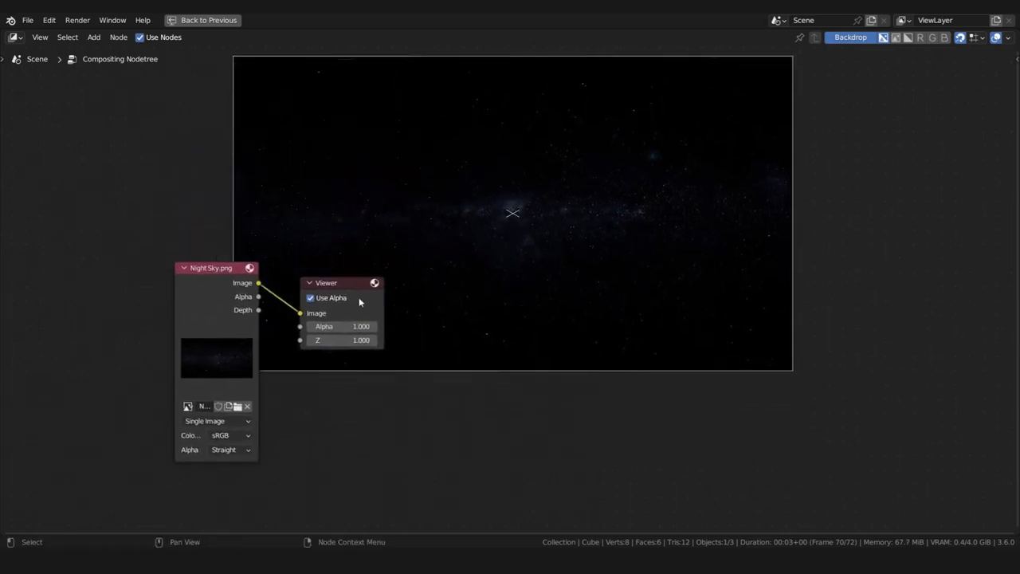
{"action": "left_click_drag", "start_coordinate": [372, 285], "coordinate": [851, 279]}
{"action": "left_click", "coordinate": [618, 433]}
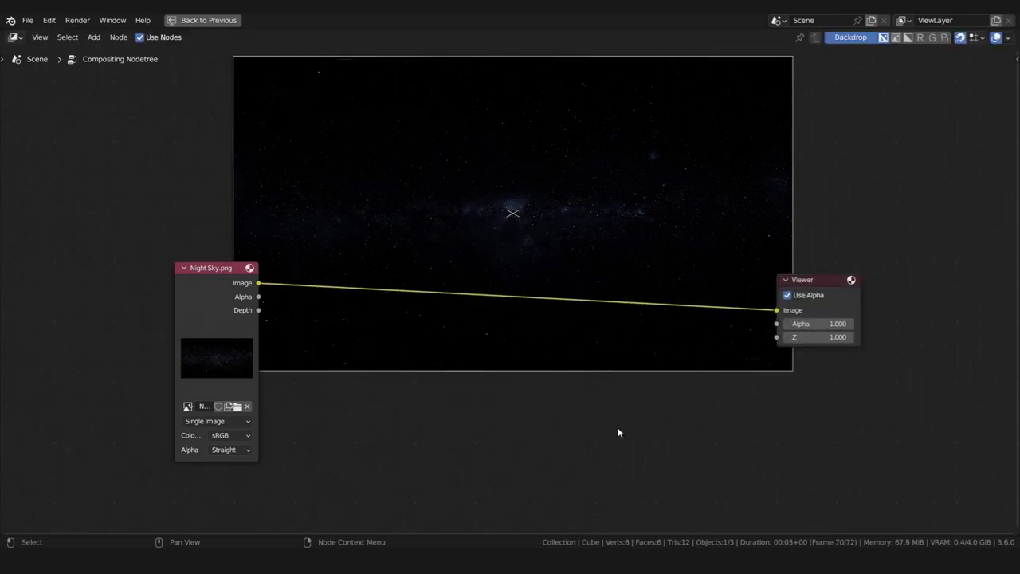
- Add a second Image node below the backdrop
{"action": "key", "text": "shift+a"}
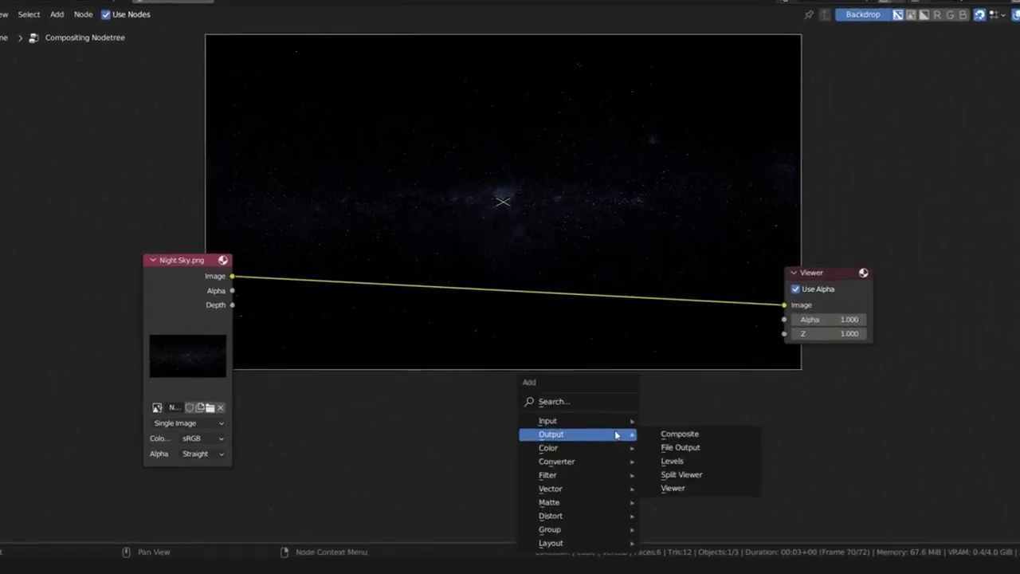
{"action": "type", "text": "image"}
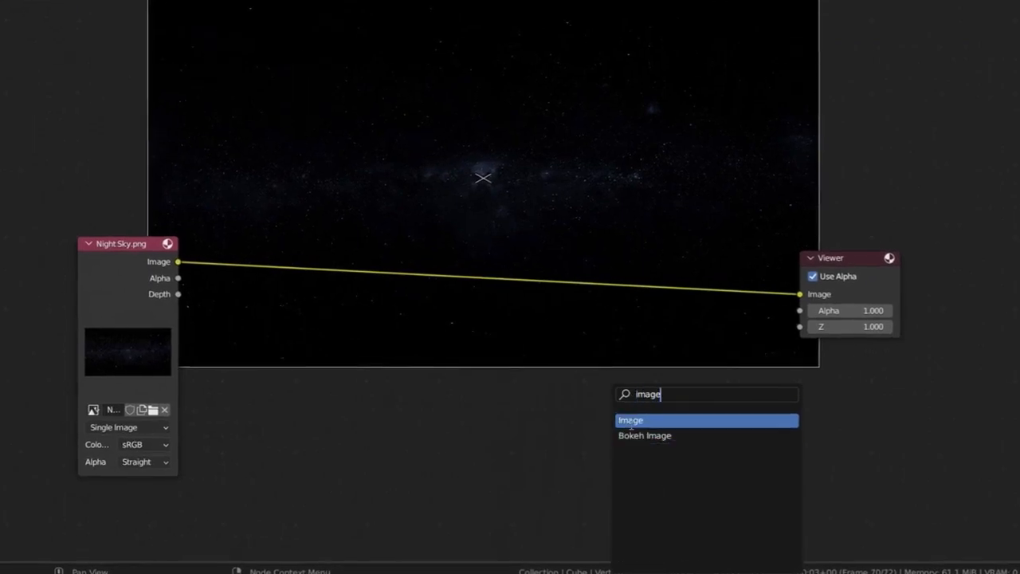
{"action": "key", "text": "Return"}
- Load all EXR frames from the EarthShot01 folder into the new Image node and place it beside the Night Sky node
{"action": "left_click", "coordinate": [386, 479]}
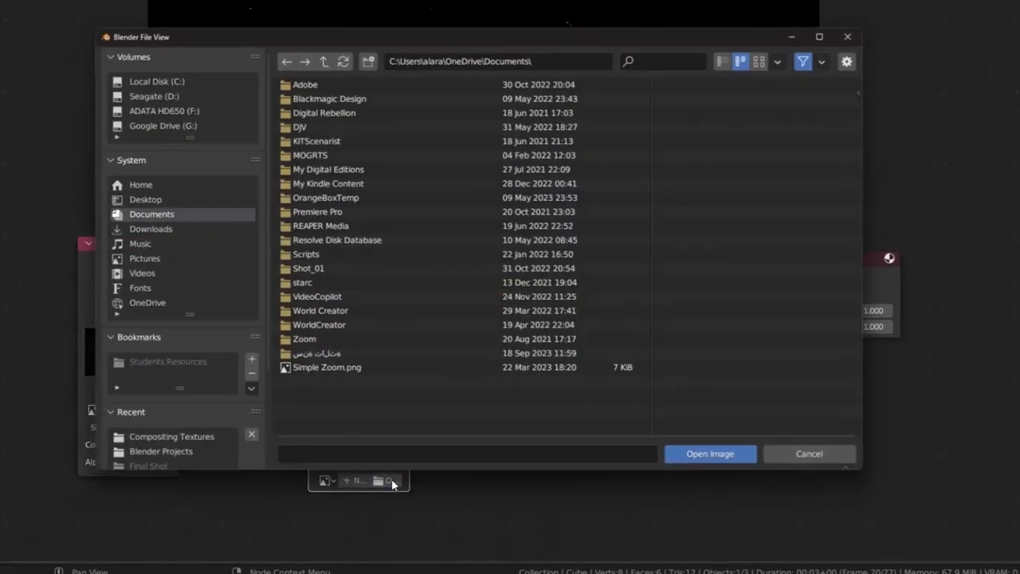
{"action": "scroll", "coordinate": [183, 399], "scroll_direction": "down", "scroll_amount": 5}
{"action": "left_click", "coordinate": [189, 414]}
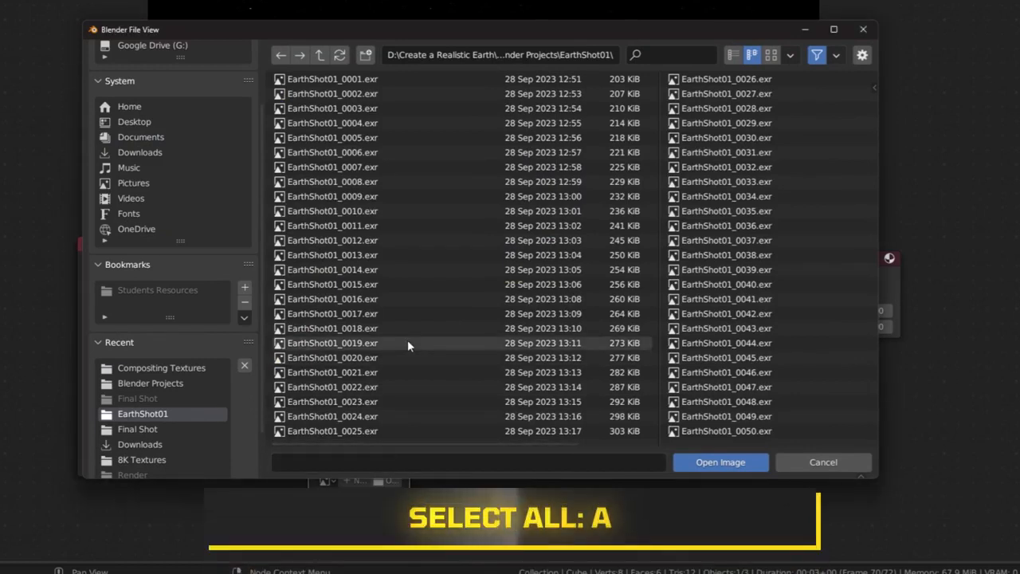
{"action": "key", "text": "a"}
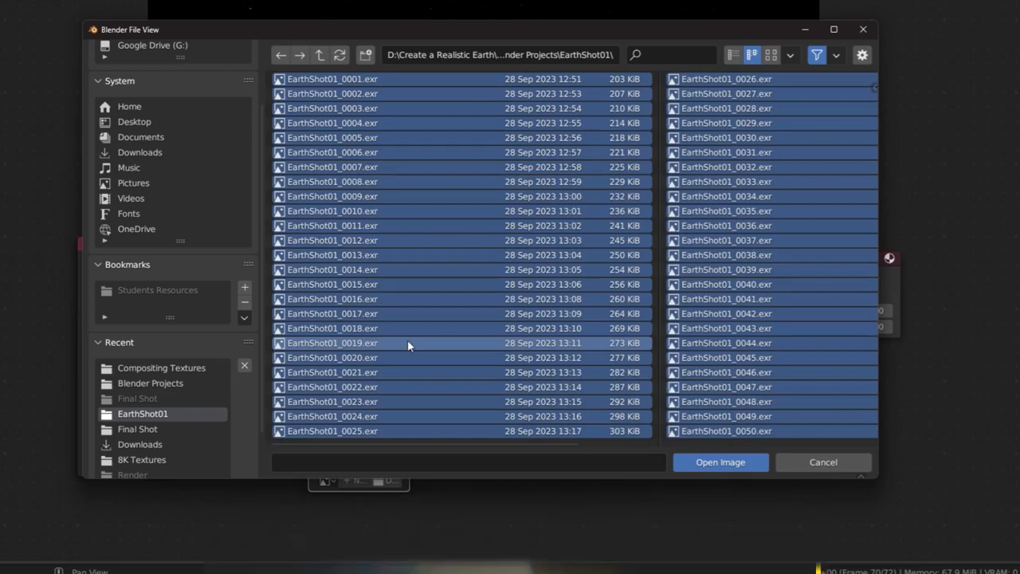
{"action": "left_click", "coordinate": [714, 462]}
{"action": "left_click_drag", "start_coordinate": [345, 393], "coordinate": [288, 392]}
{"action": "left_click", "coordinate": [298, 384]}
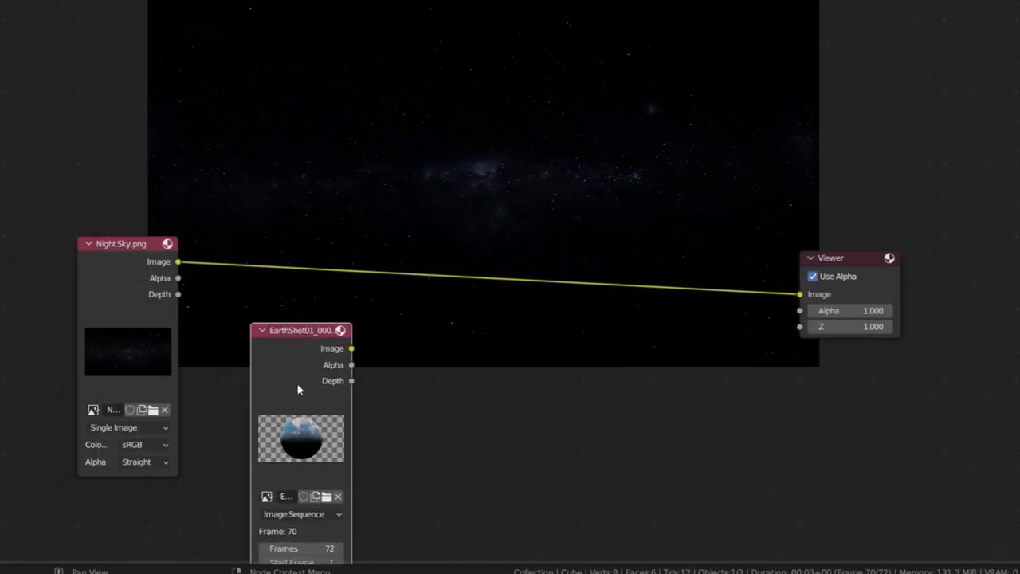
{"action": "left_click", "coordinate": [664, 475]}
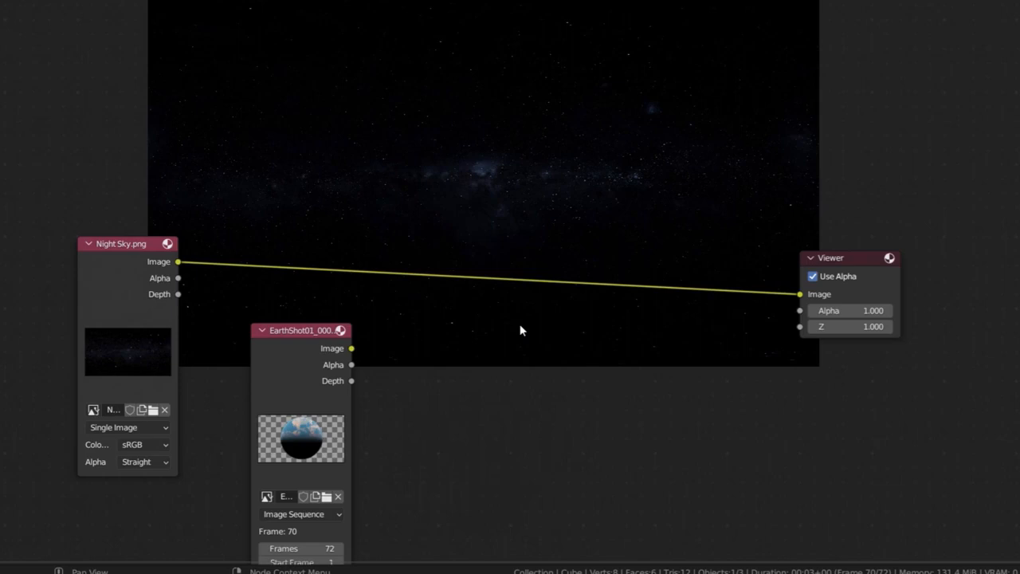
- Insert an Alpha Over node between the Night Sky and Viewer nodes and connect the EarthShot01 image to its second image input
{"action": "key", "text": "a"}
{"action": "key", "text": "shift+a"}
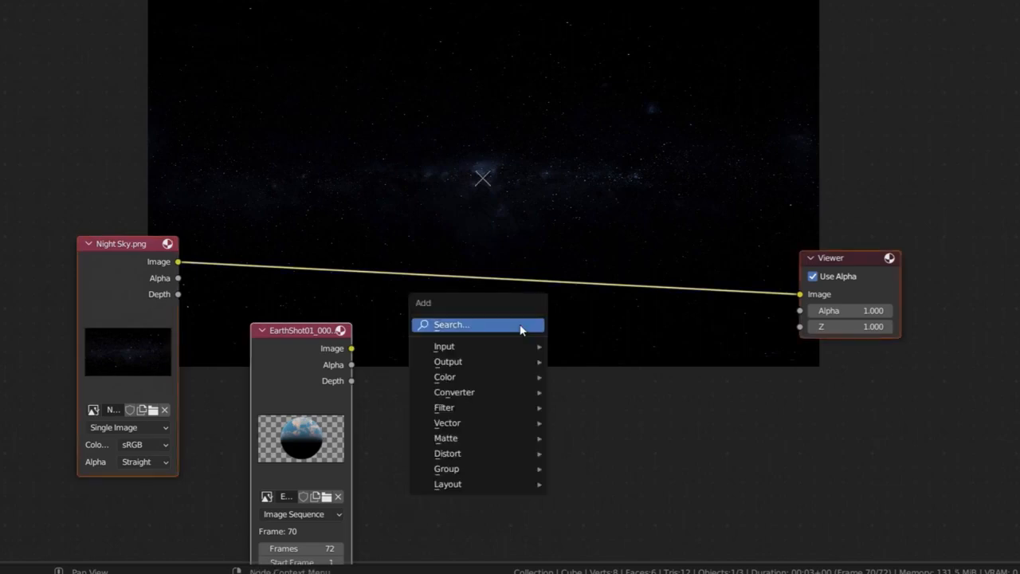
{"action": "left_click", "coordinate": [520, 326]}
{"action": "type", "text": "alpha"}
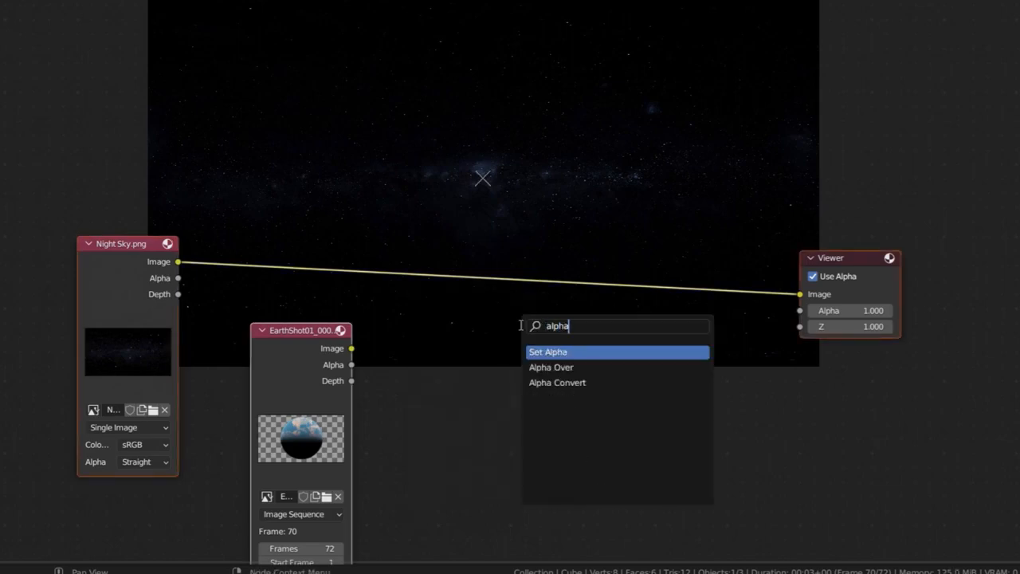
{"action": "left_click", "coordinate": [533, 367]}
{"action": "left_click", "coordinate": [384, 264]}
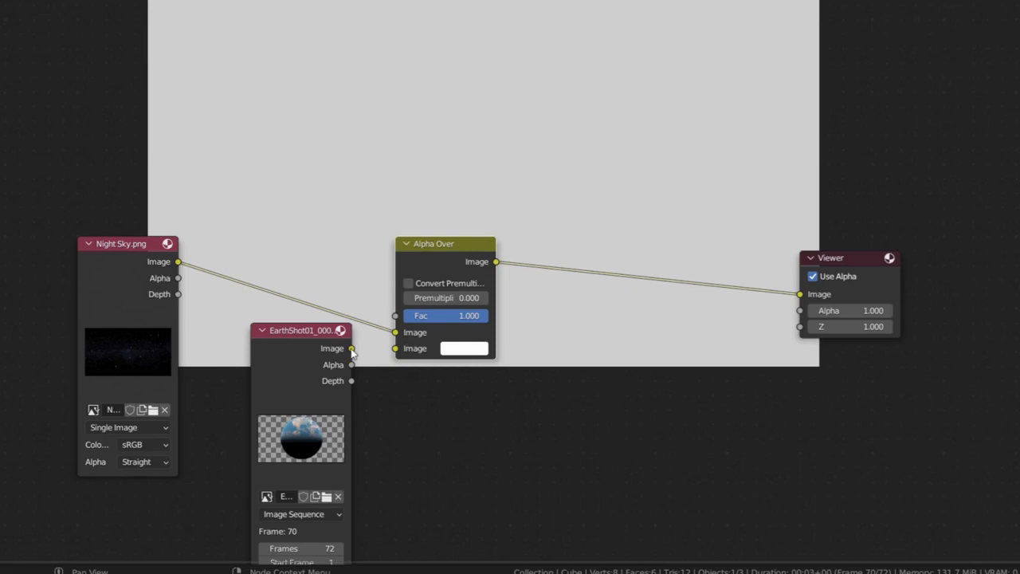
{"action": "left_click_drag", "start_coordinate": [350, 348], "coordinate": [395, 349]}
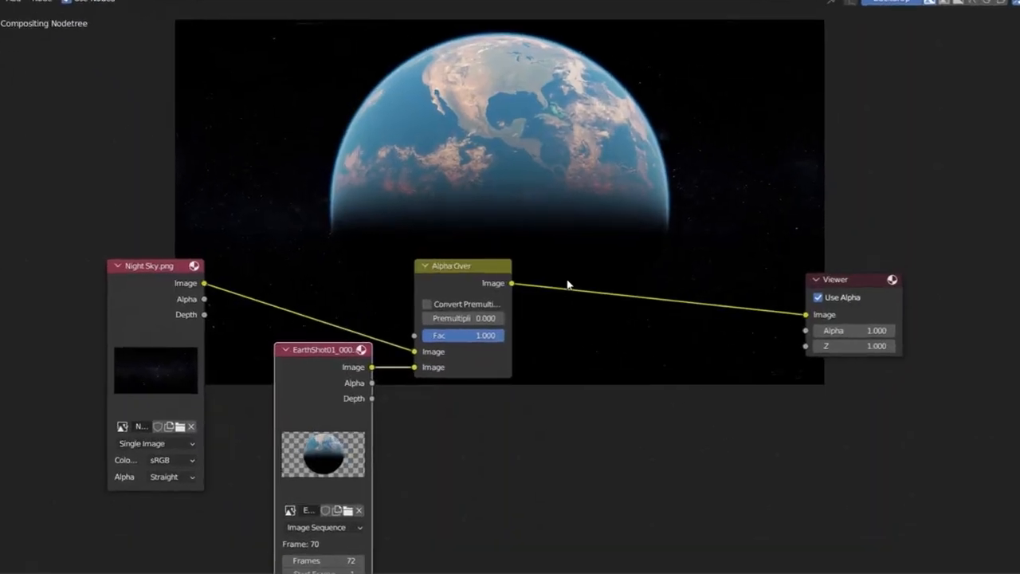
- Insert an RGB Curves node between the Alpha Over and Viewer nodes
{"action": "key", "text": "shift+a"}
{"action": "left_click", "coordinate": [567, 280]}
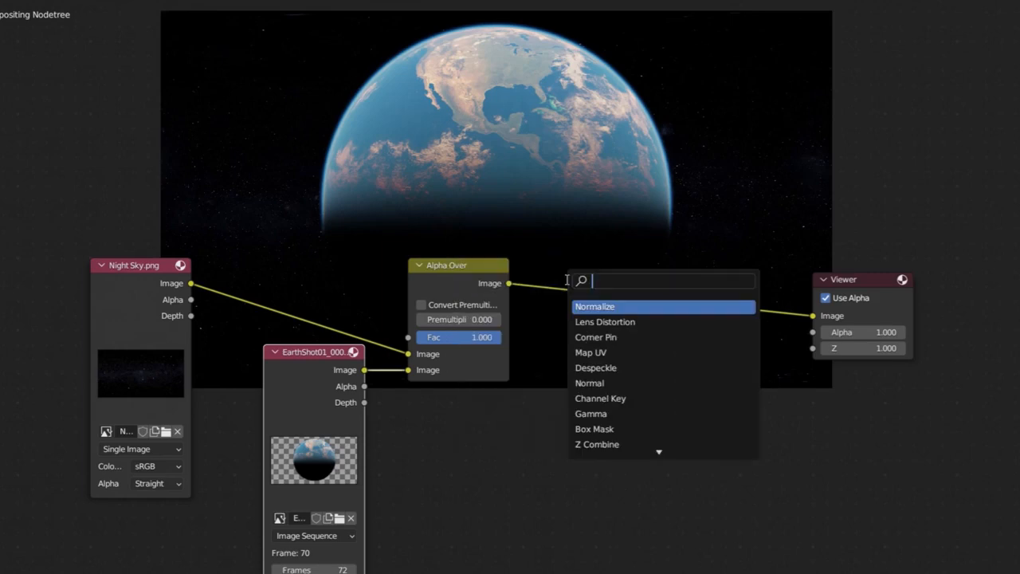
{"action": "type", "text": "curv"}
{"action": "left_click", "coordinate": [605, 319]}
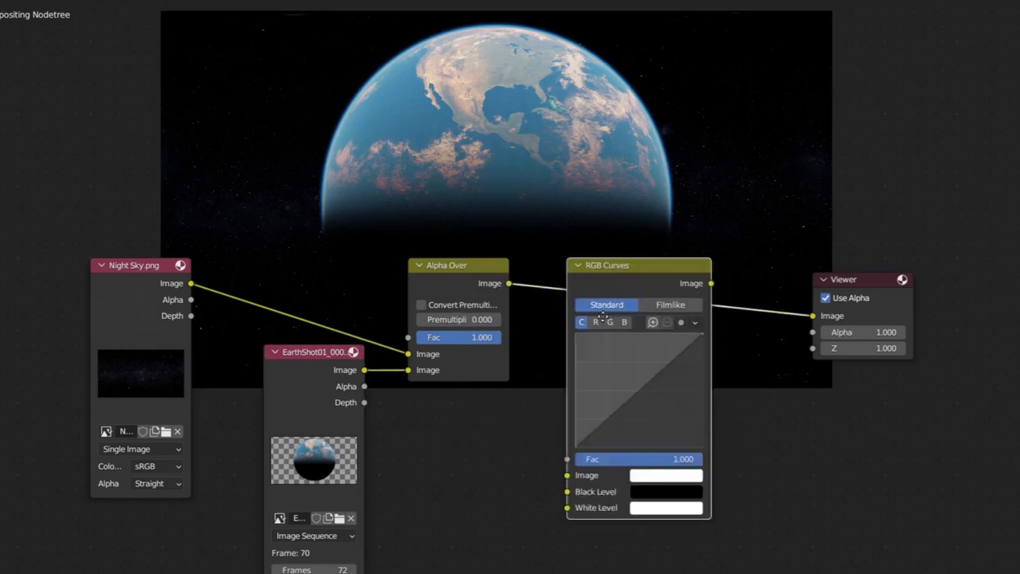
{"action": "left_click", "coordinate": [604, 304]}
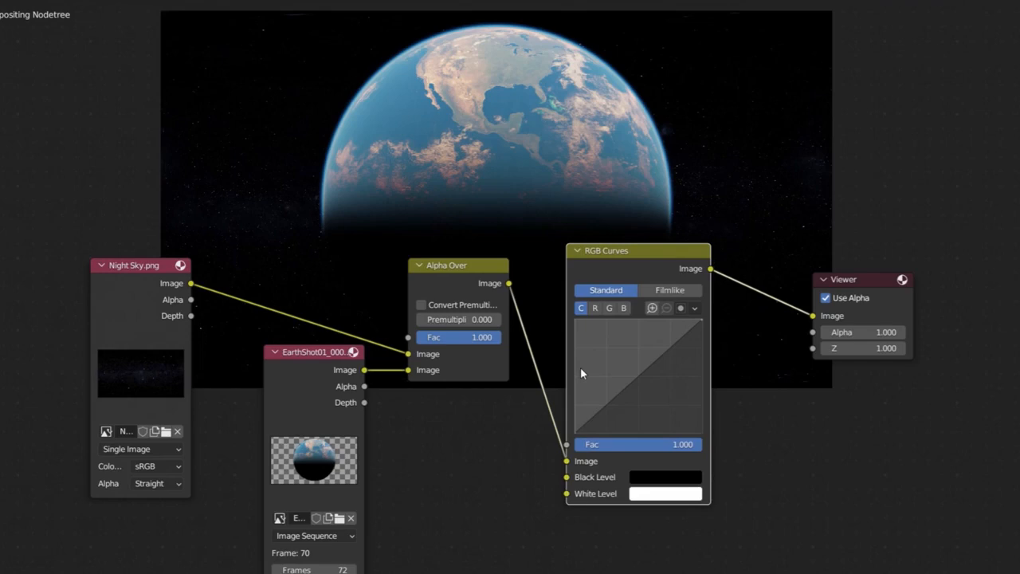
- Raise the black point of the combined curve very slightly and compare the image with the RGB Curves node muted and unmuted
{"action": "left_click", "coordinate": [575, 434]}
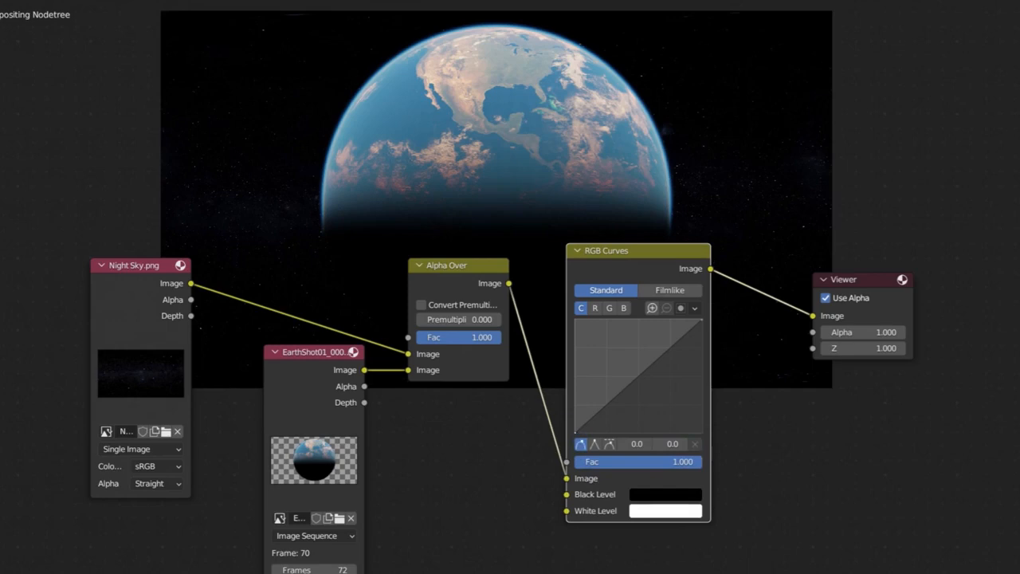
{"action": "left_click_drag", "start_coordinate": [575, 434], "coordinate": [574, 432]}
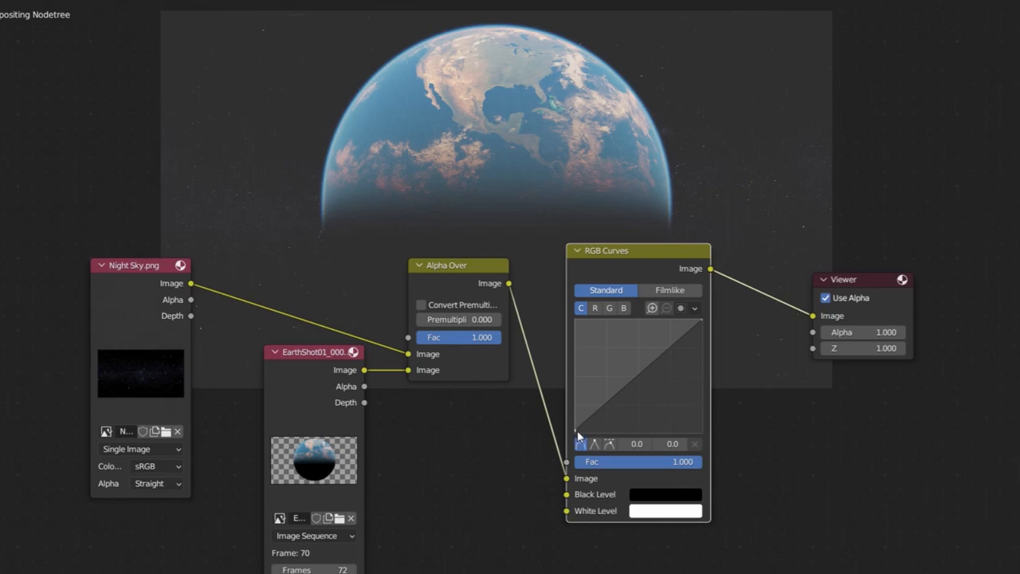
{"action": "left_click_drag", "start_coordinate": [576, 430], "coordinate": [575, 435]}
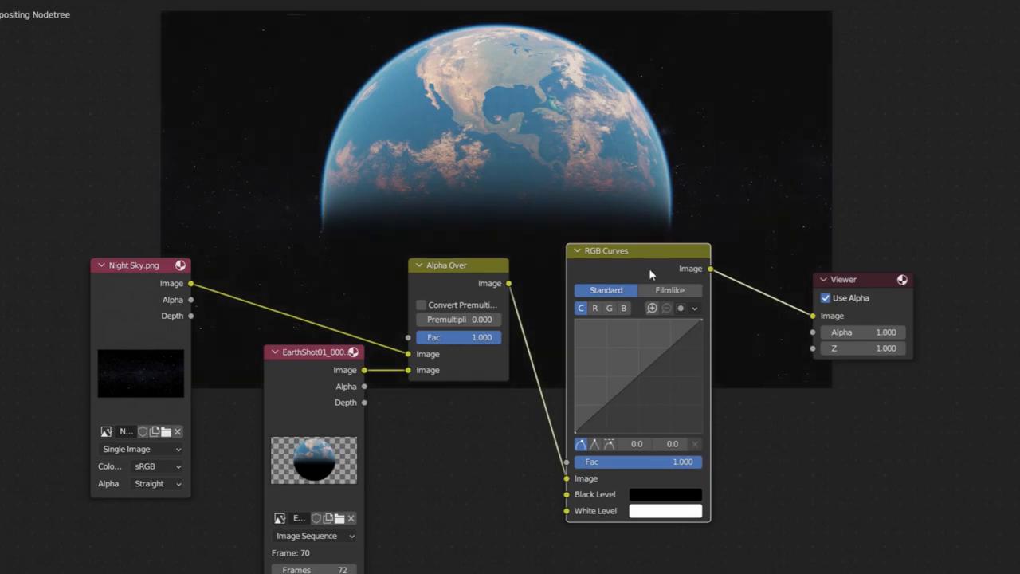
{"action": "key", "text": "m"}
{"action": "key", "text": "m"}
- Lower the red curve's top end point to about 0.7 and shift the blue curve's top end point inward to about 0.8
{"action": "left_click", "coordinate": [595, 309]}
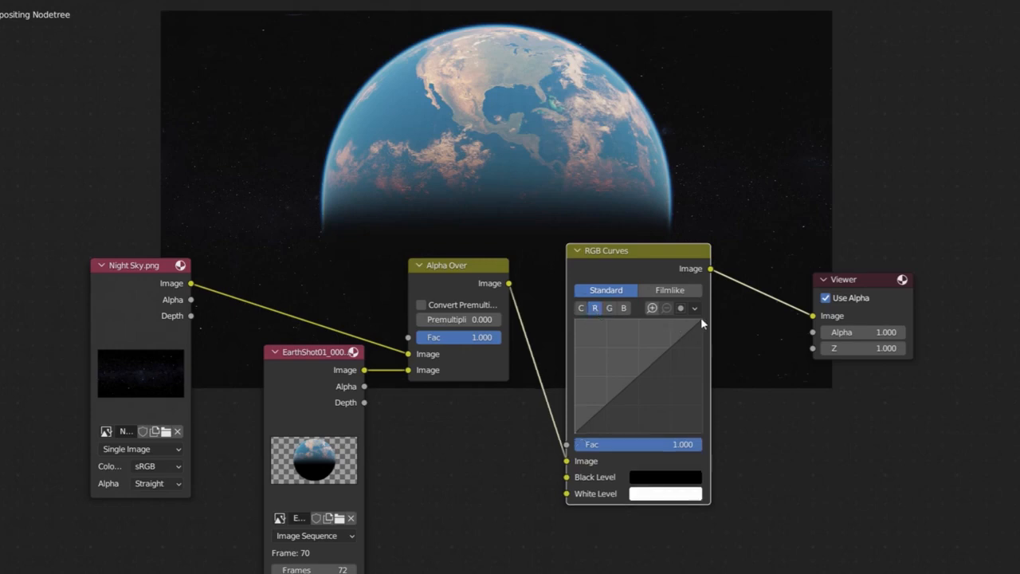
{"action": "left_click_drag", "start_coordinate": [701, 321], "coordinate": [703, 346]}
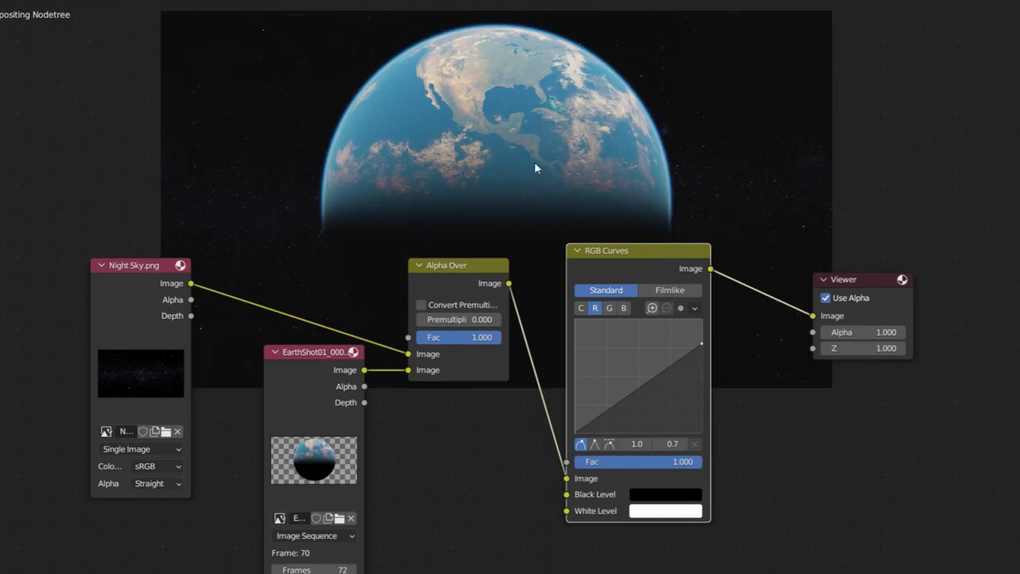
{"action": "left_click", "coordinate": [624, 307]}
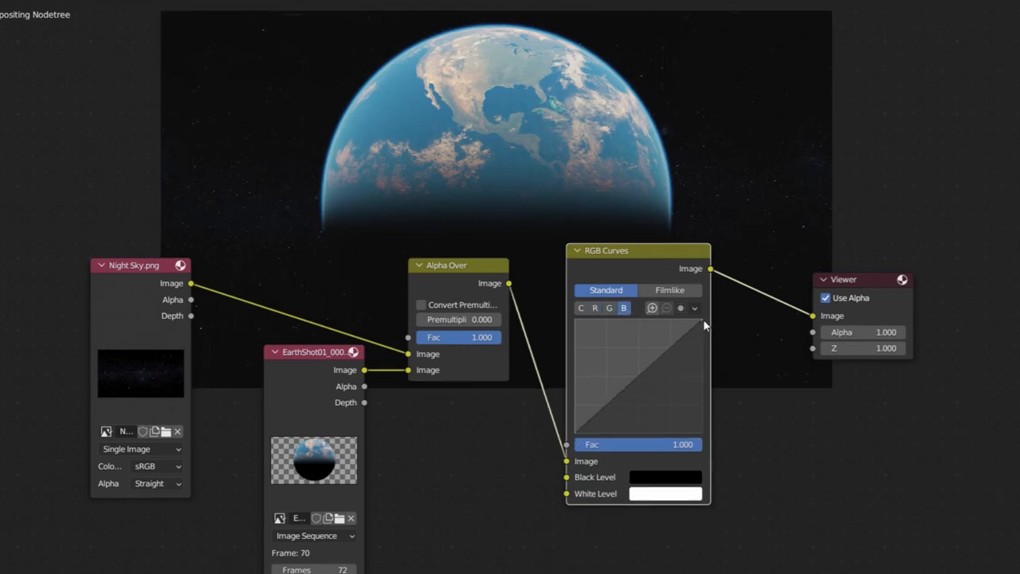
{"action": "left_click_drag", "start_coordinate": [703, 319], "coordinate": [687, 323]}
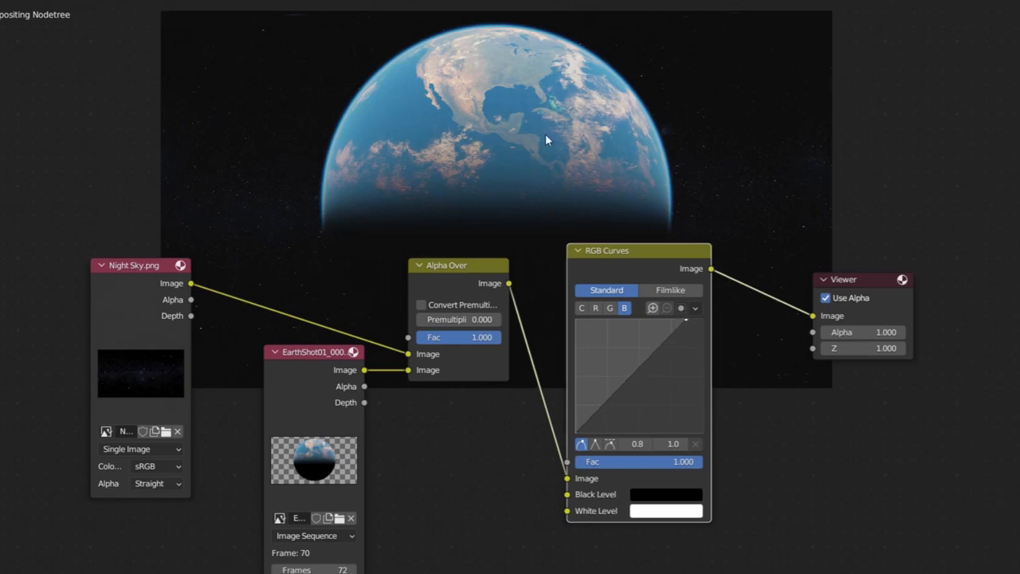
- Add a midpoint to the green curve at about 0.5, 0.4 and compare the image with the RGB Curves node muted and unmuted
{"action": "left_click", "coordinate": [610, 308]}
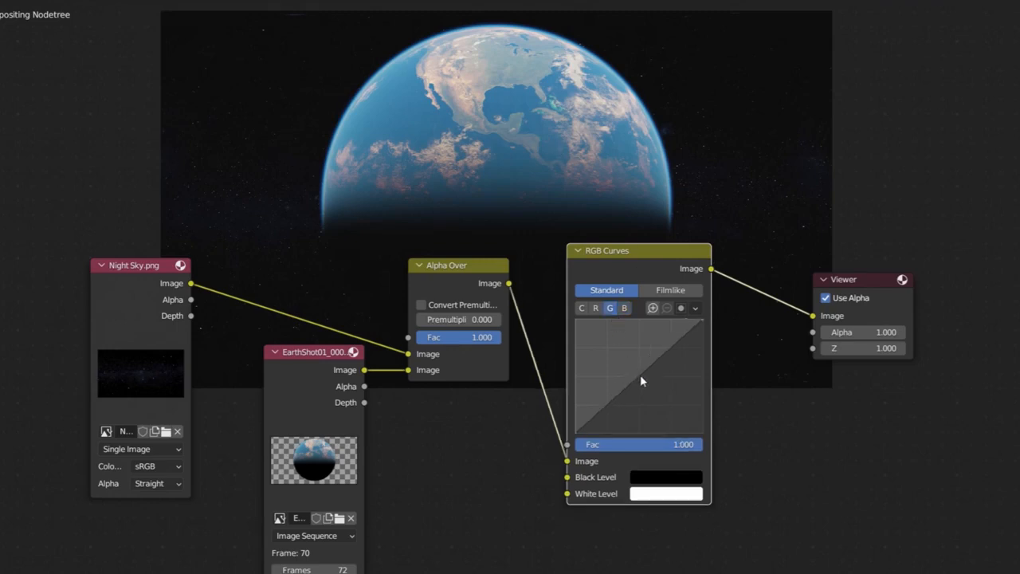
{"action": "left_click_drag", "start_coordinate": [640, 375], "coordinate": [640, 377]}
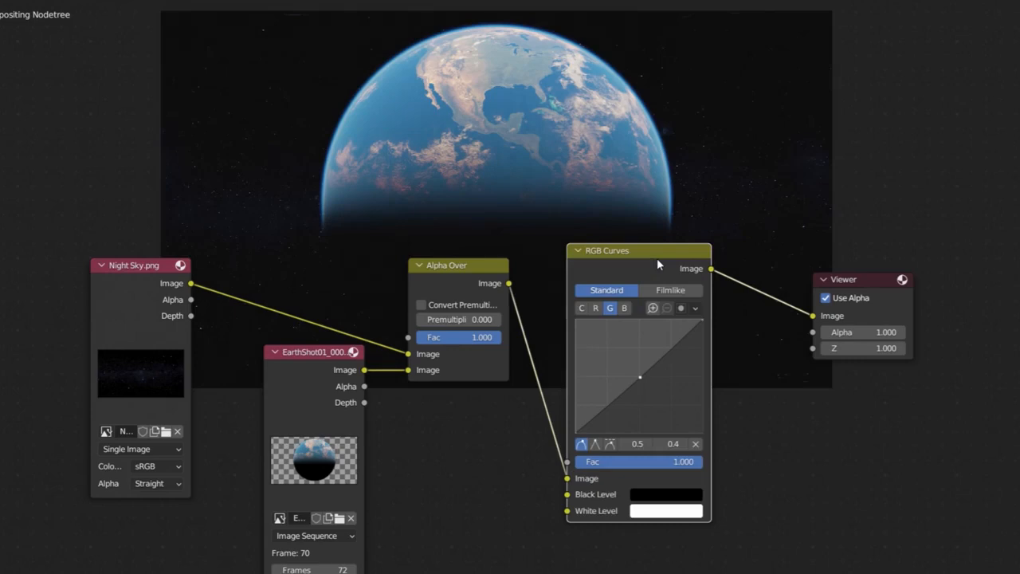
{"action": "key", "text": "m"}
{"action": "key", "text": "m"}
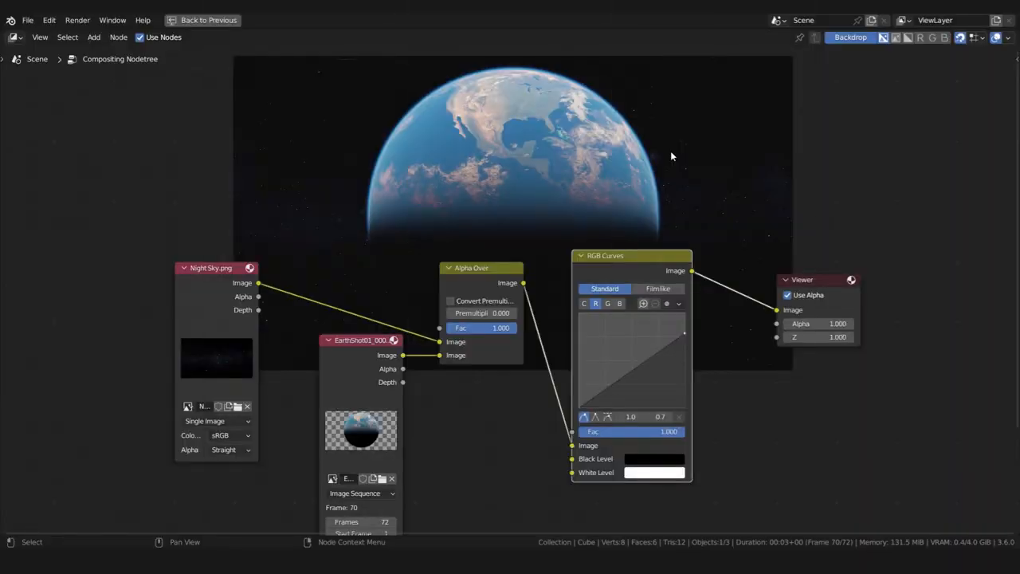
- Collapse all nodes in the compositing tree to their headers
{"action": "left_click_drag", "start_coordinate": [910, 212], "coordinate": [260, 447]}
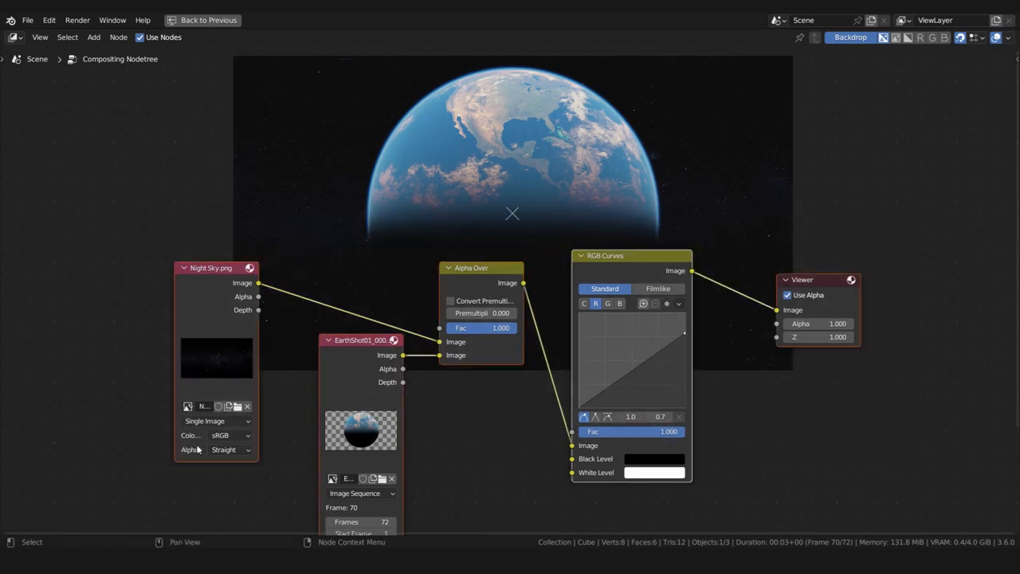
{"action": "key", "text": "h"}
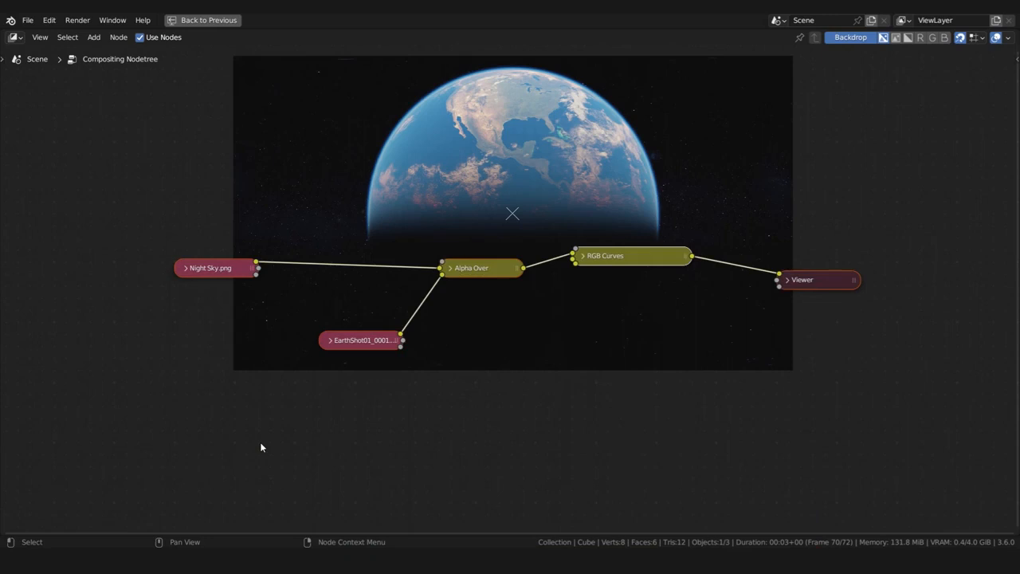
{"action": "left_click", "coordinate": [461, 478]}
- Move the collapsed nodes down toward the backdrop's lower edge and place the EarthShot01 node directly below the Night Sky node
{"action": "left_click_drag", "start_coordinate": [136, 204], "coordinate": [953, 516]}
{"action": "left_click_drag", "start_coordinate": [648, 259], "coordinate": [644, 328]}
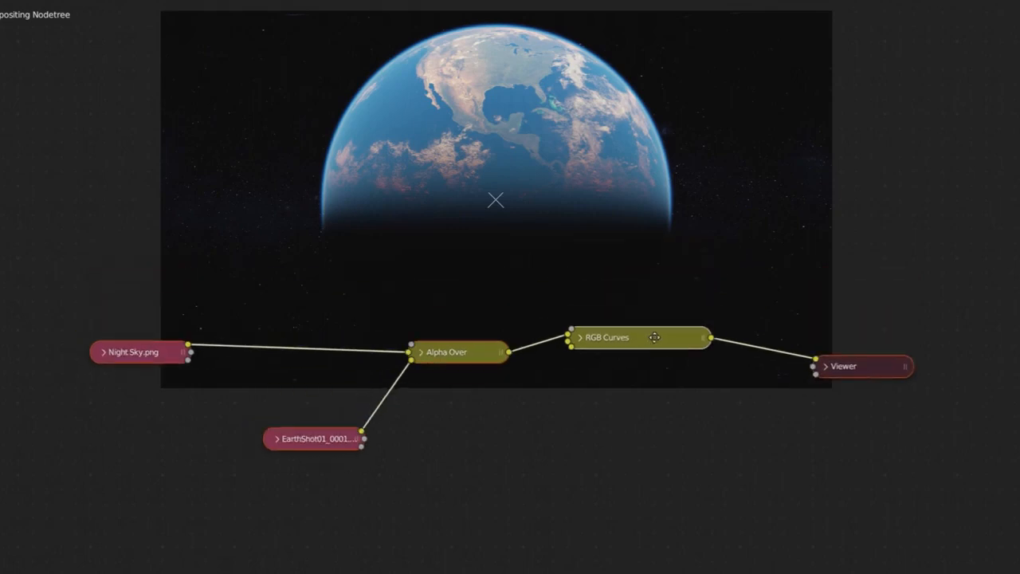
{"action": "left_click", "coordinate": [651, 440]}
{"action": "left_click_drag", "start_coordinate": [314, 445], "coordinate": [126, 403]}
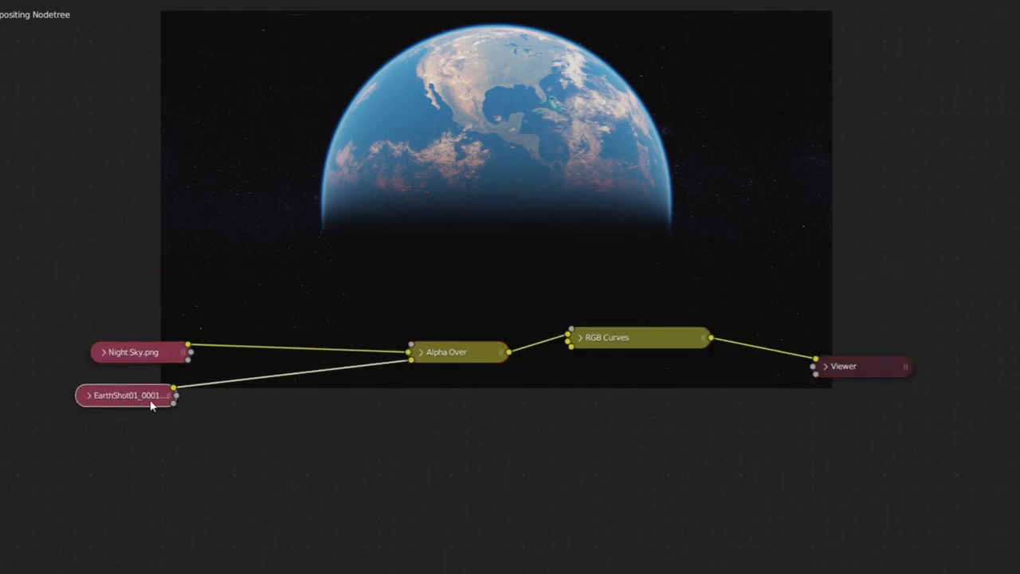
- Insert a Transform node between the EarthShot01 and Alpha Over nodes and set its scale to 0.8
{"action": "key", "text": "shift+a"}
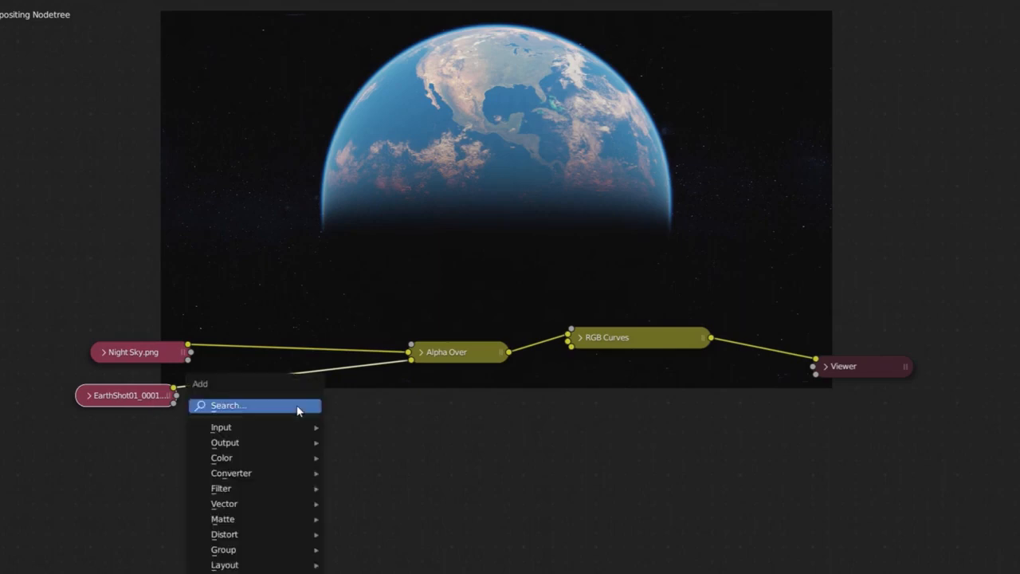
{"action": "left_click", "coordinate": [298, 409]}
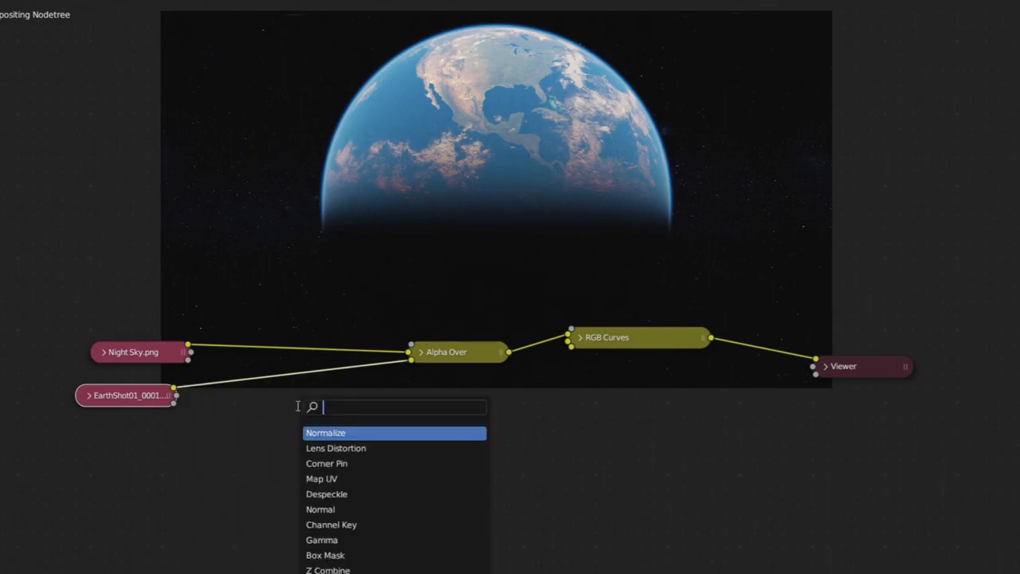
{"action": "type", "text": "trans"}
{"action": "key", "text": "Return"}
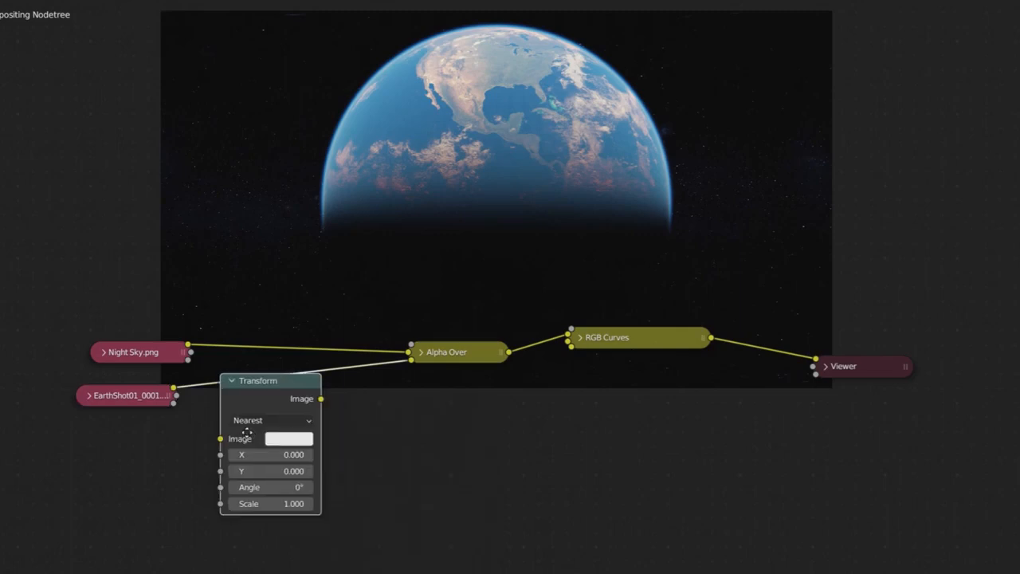
{"action": "left_click", "coordinate": [247, 438]}
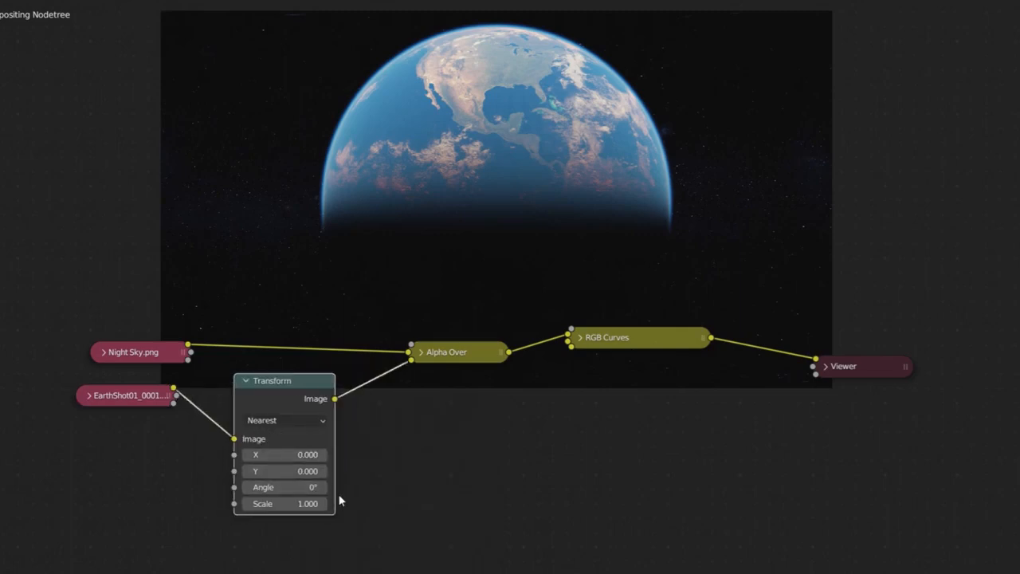
{"action": "left_click", "coordinate": [312, 507]}
{"action": "type", "text": "0.8"}
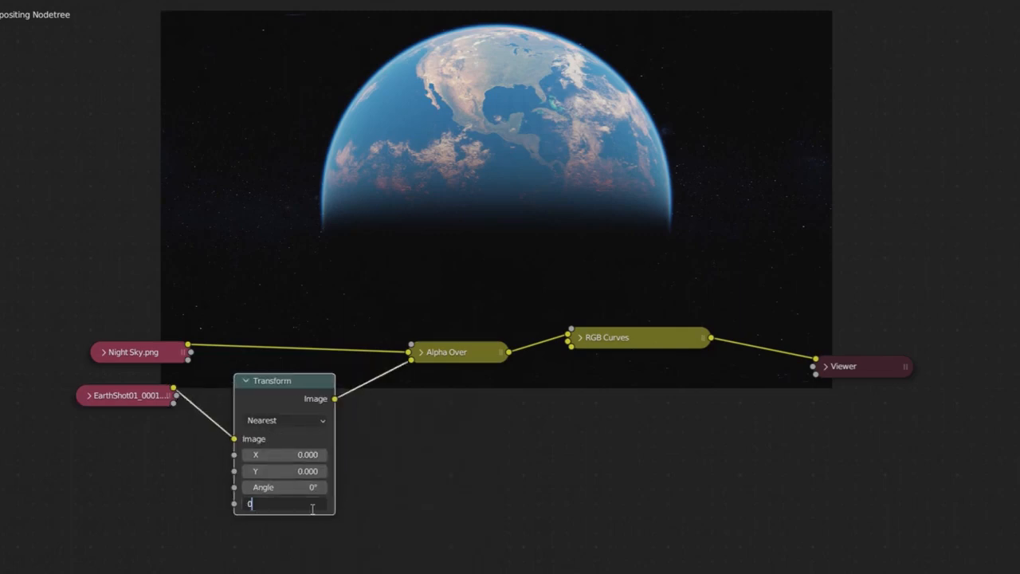
{"action": "key", "text": "Return"}
- Insert a second Transform node between the Night Sky and Alpha Over nodes, placed above the first one
{"action": "left_click", "coordinate": [111, 353]}
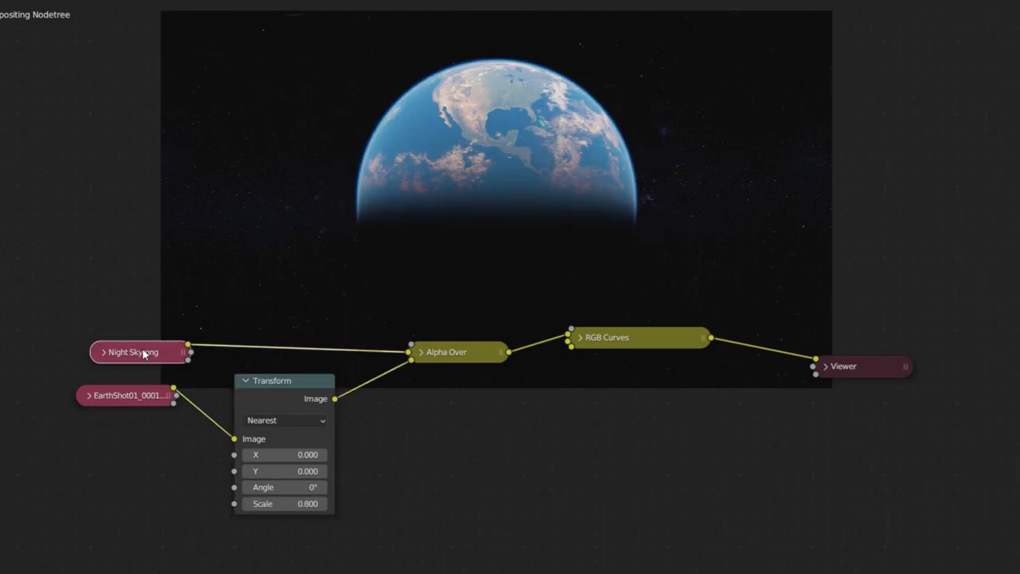
{"action": "left_click_drag", "start_coordinate": [188, 347], "coordinate": [196, 344]}
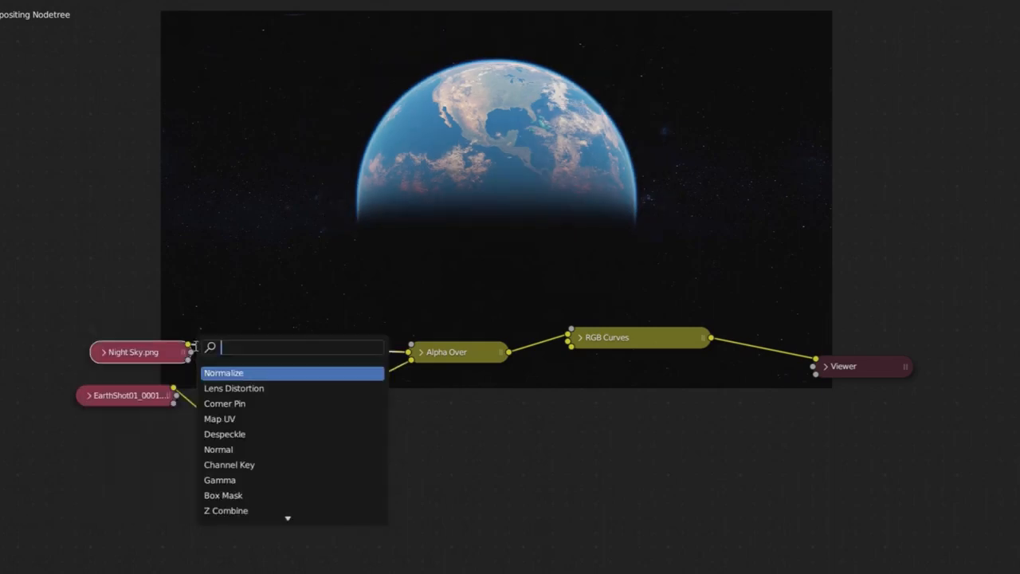
{"action": "type", "text": "ta"}
{"action": "key", "text": "BackSpace"}
{"action": "type", "text": "rans"}
{"action": "left_click", "coordinate": [231, 389]}
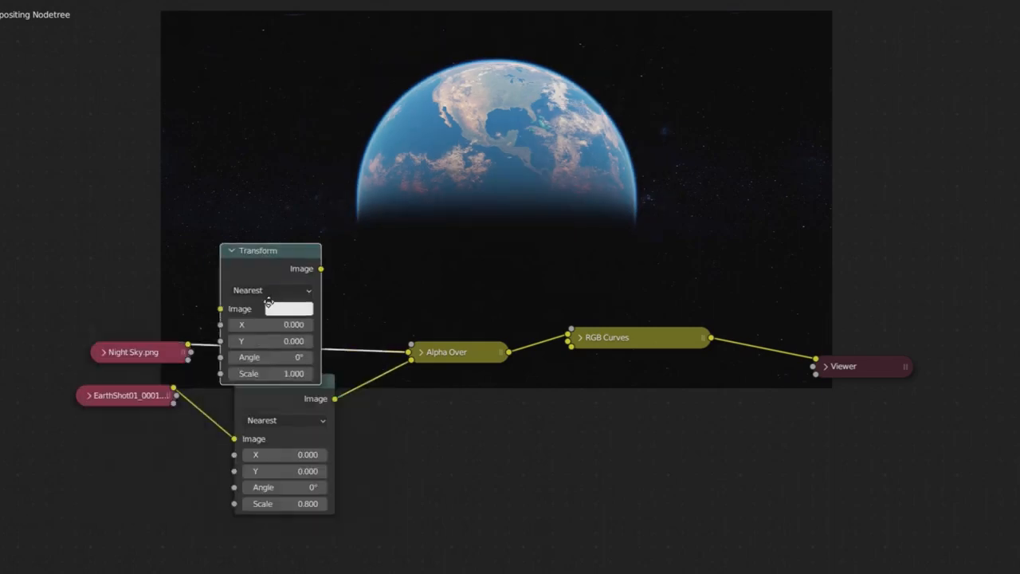
{"action": "left_click", "coordinate": [268, 244]}
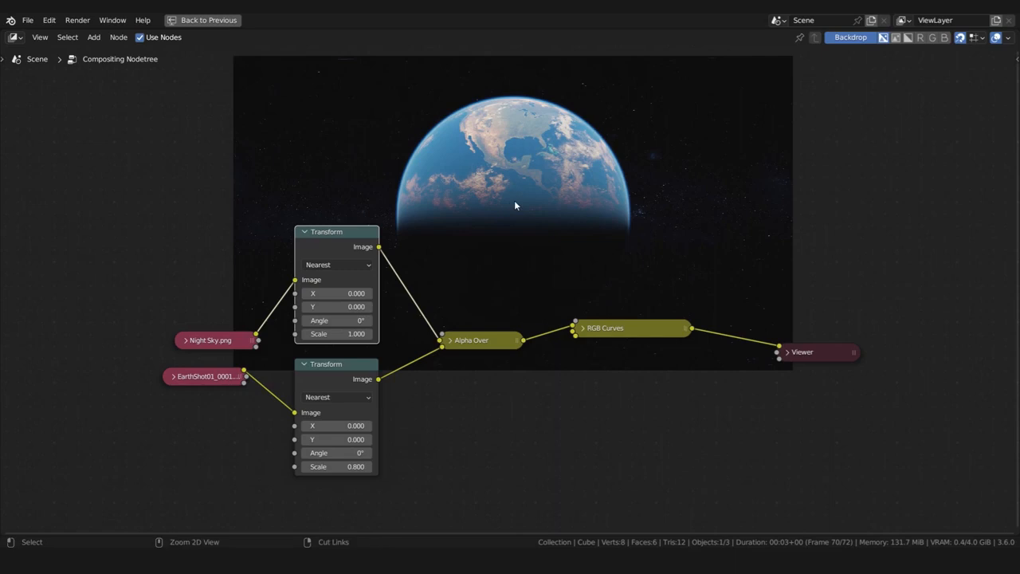
- Restore the full workspace layout, move the backdrop image down into view, and go to frame 1
{"action": "key", "text": "ctrl+space"}
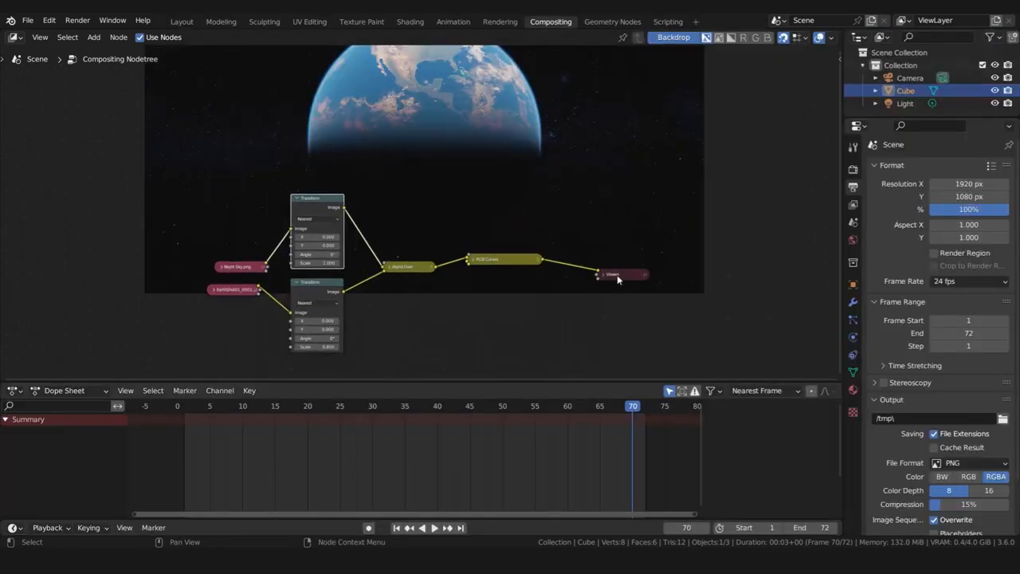
{"action": "left_click", "coordinate": [622, 274]}
{"action": "left_click_drag", "start_coordinate": [423, 136], "coordinate": [426, 214]}
{"action": "left_click_drag", "start_coordinate": [642, 419], "coordinate": [187, 422]}
{"action": "scroll", "coordinate": [347, 276], "scroll_direction": "up", "scroll_amount": 2}
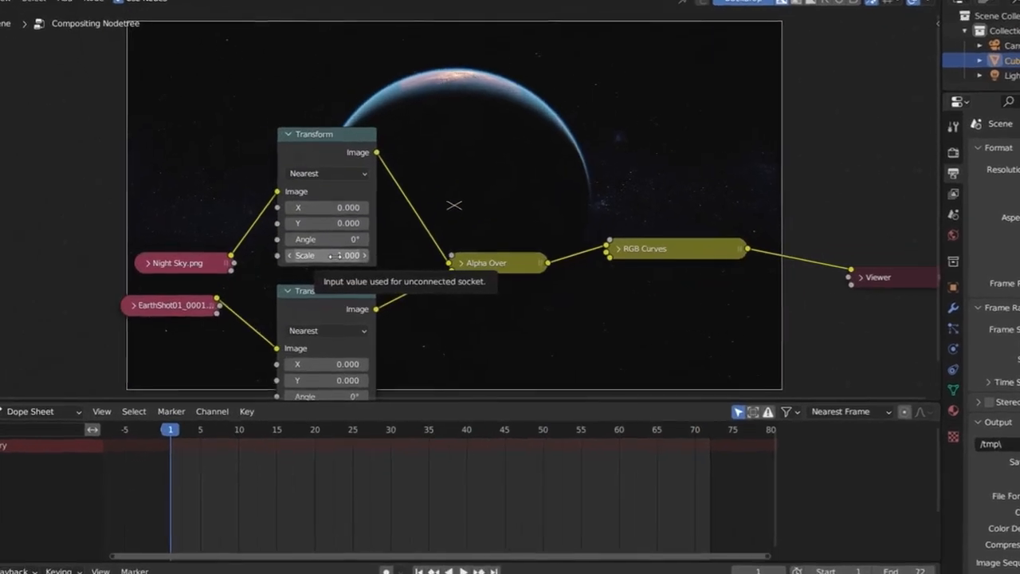
- Insert keyframes at frame 1 for the Angle and Scale of the Night Sky's Transform node
{"action": "right_click", "coordinate": [312, 239]}
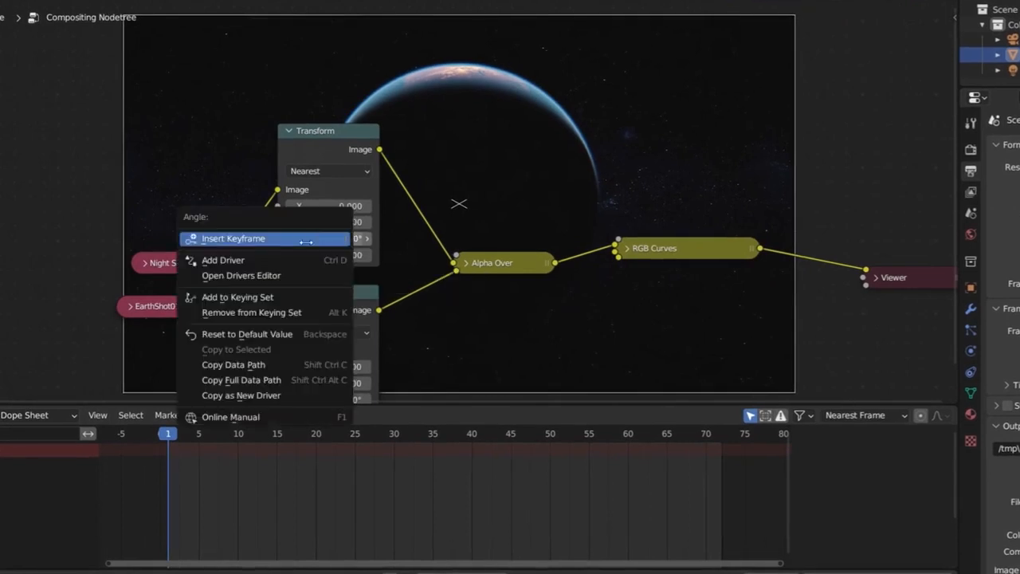
{"action": "left_click", "coordinate": [312, 238]}
{"action": "right_click", "coordinate": [327, 256]}
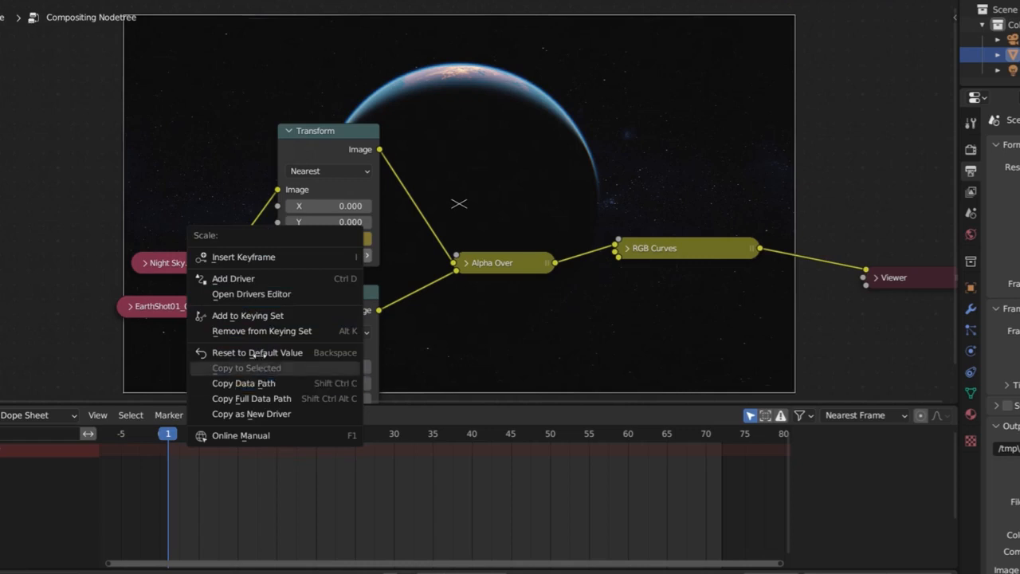
{"action": "left_click", "coordinate": [242, 256]}
{"action": "middle_click_drag", "start_coordinate": [563, 276], "coordinate": [544, 230]}
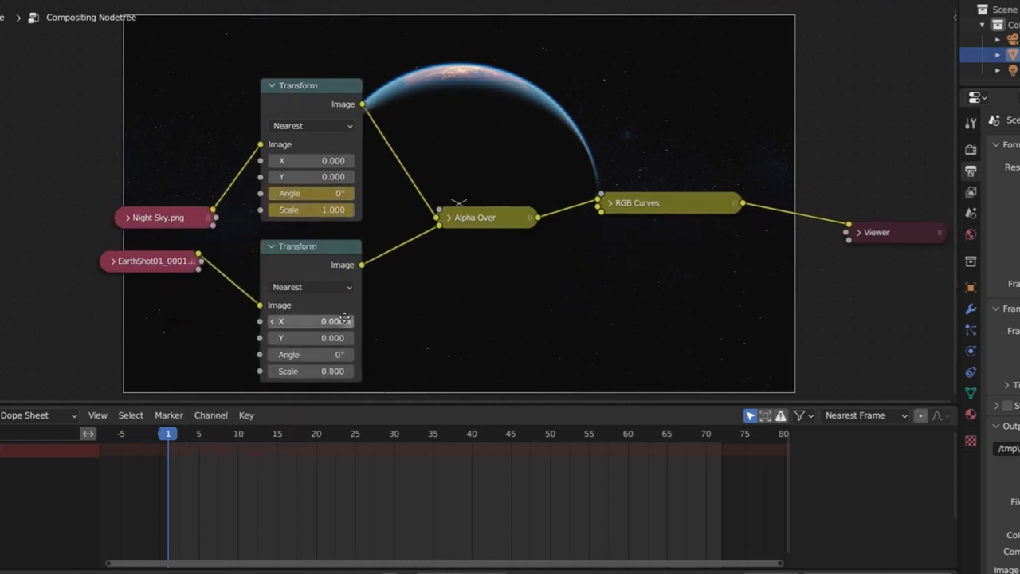
- Insert keyframes at frame 1 for the Angle and Scale of the EarthShot01 Transform node
{"action": "right_click", "coordinate": [306, 356]}
{"action": "left_click", "coordinate": [239, 357]}
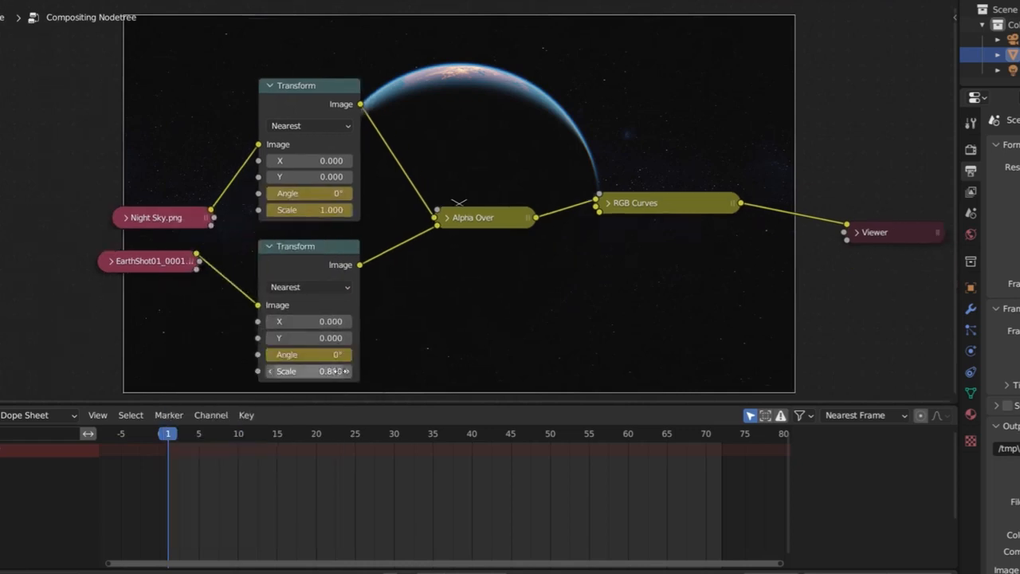
{"action": "right_click", "coordinate": [313, 370]}
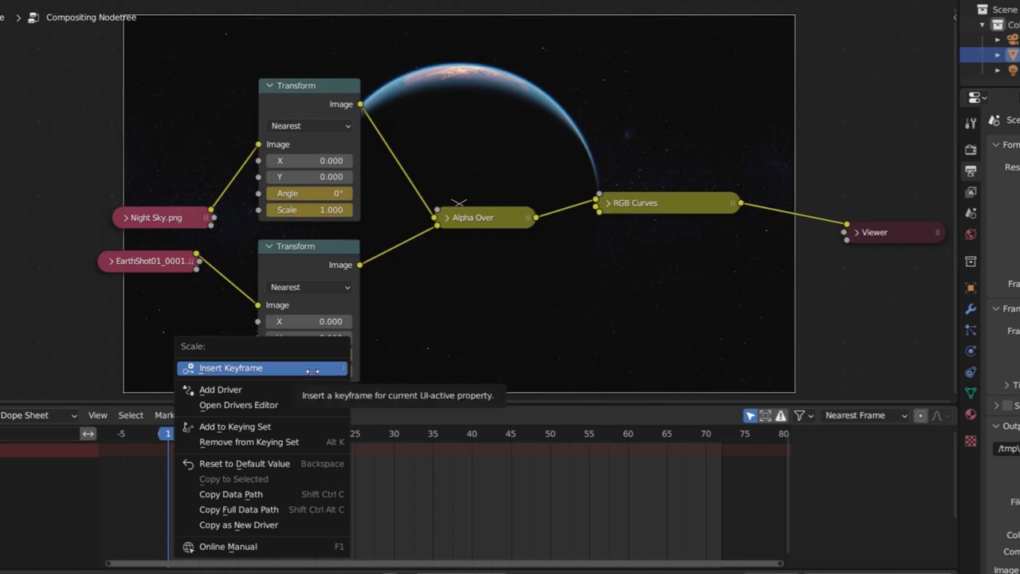
{"action": "left_click", "coordinate": [278, 369]}
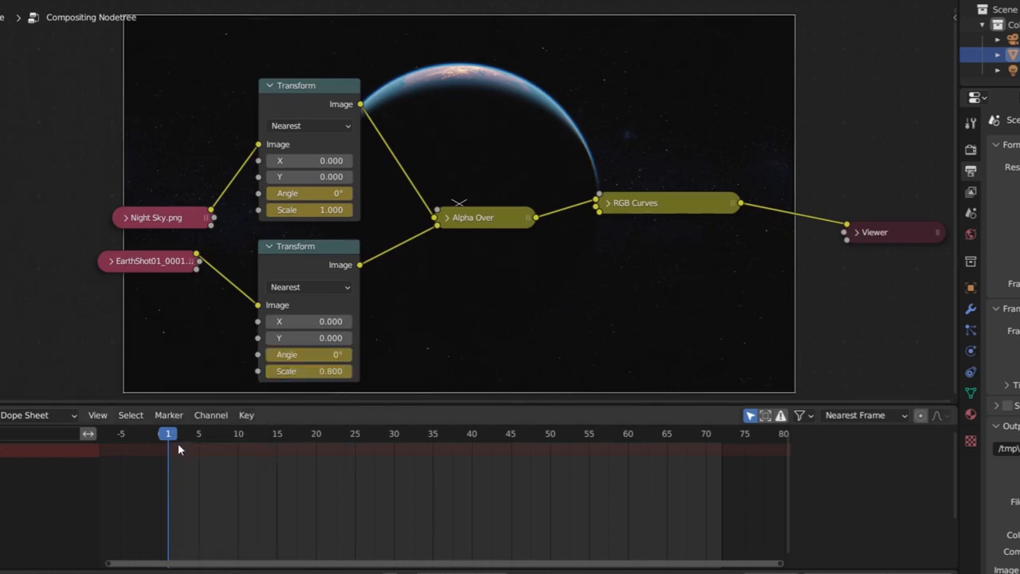
- Go to frame 72, set the Scale of the Night Sky's Transform node to 1.1, and keyframe it
{"action": "left_click_drag", "start_coordinate": [176, 447], "coordinate": [721, 464]}
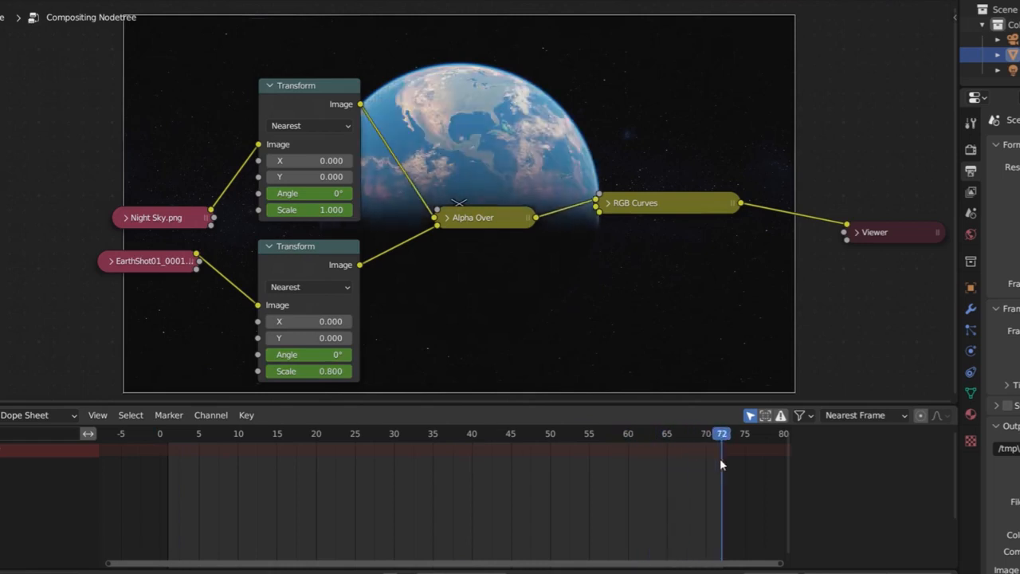
{"action": "left_click", "coordinate": [310, 210]}
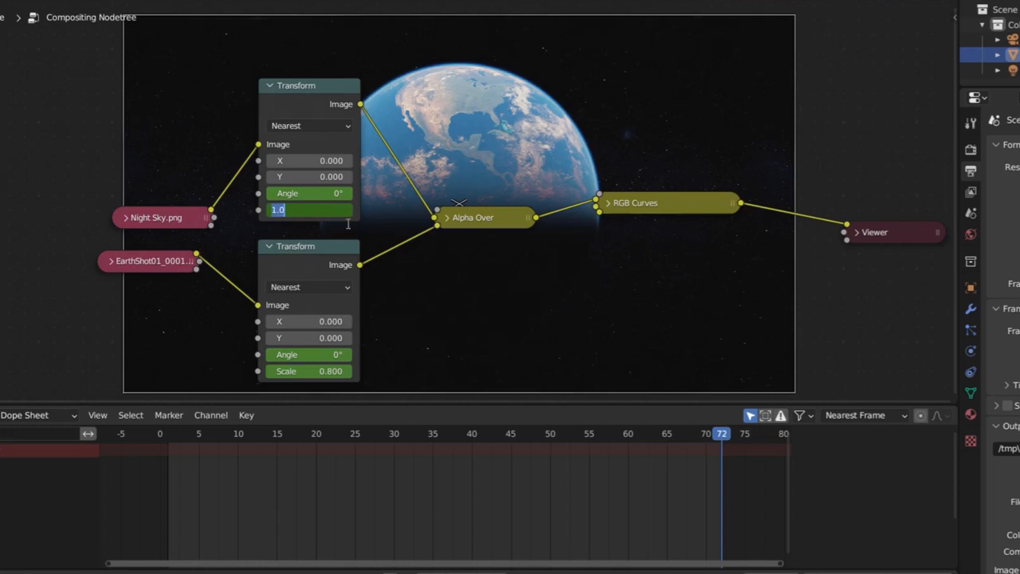
{"action": "type", "text": "1.1"}
{"action": "key", "text": "Return"}
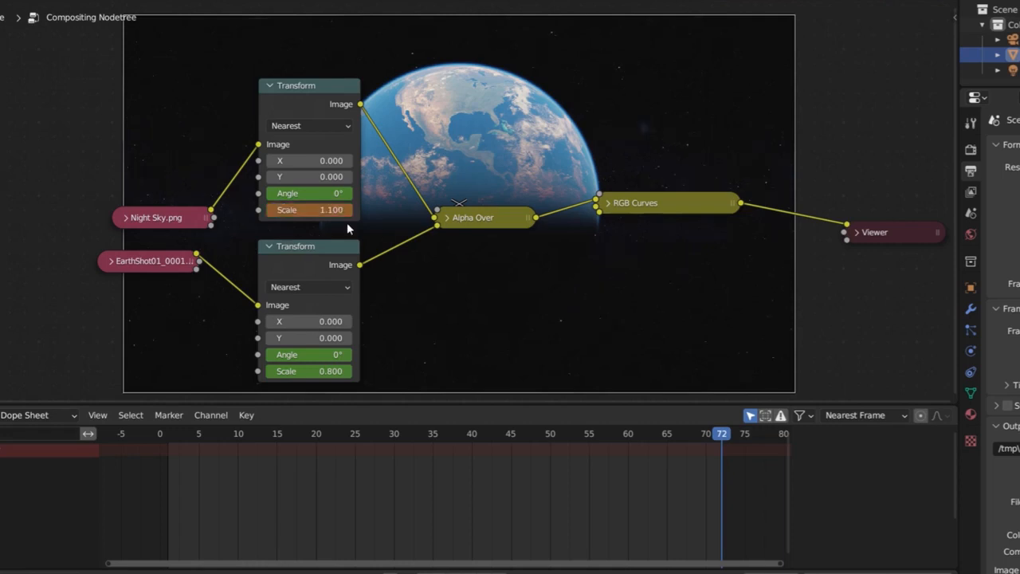
{"action": "right_click", "coordinate": [321, 209]}
{"action": "left_click", "coordinate": [318, 208]}
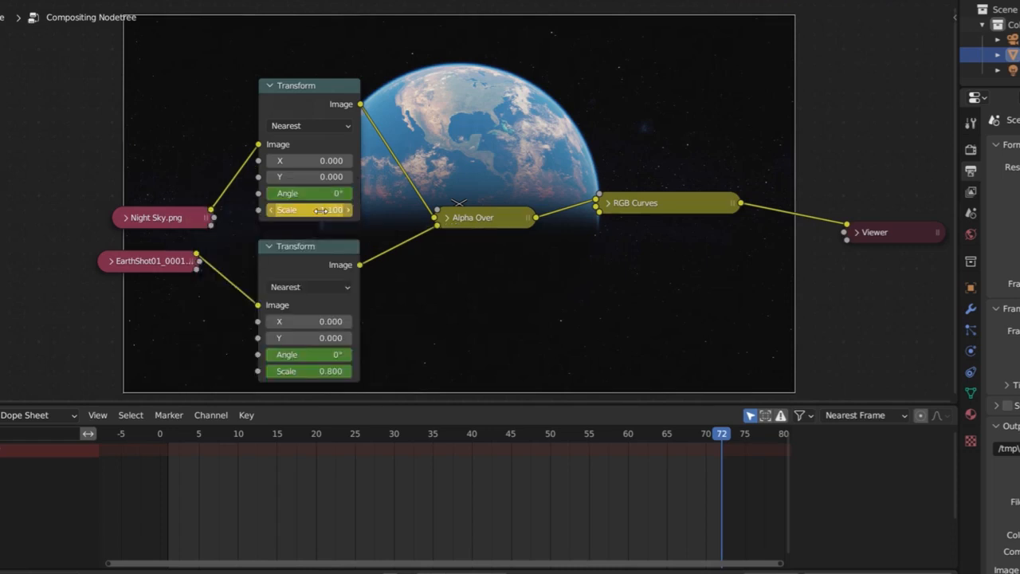
- Set the Angle of the Night Sky's Transform node to 3° and keyframe it at frame 72
{"action": "double_click", "coordinate": [325, 193]}
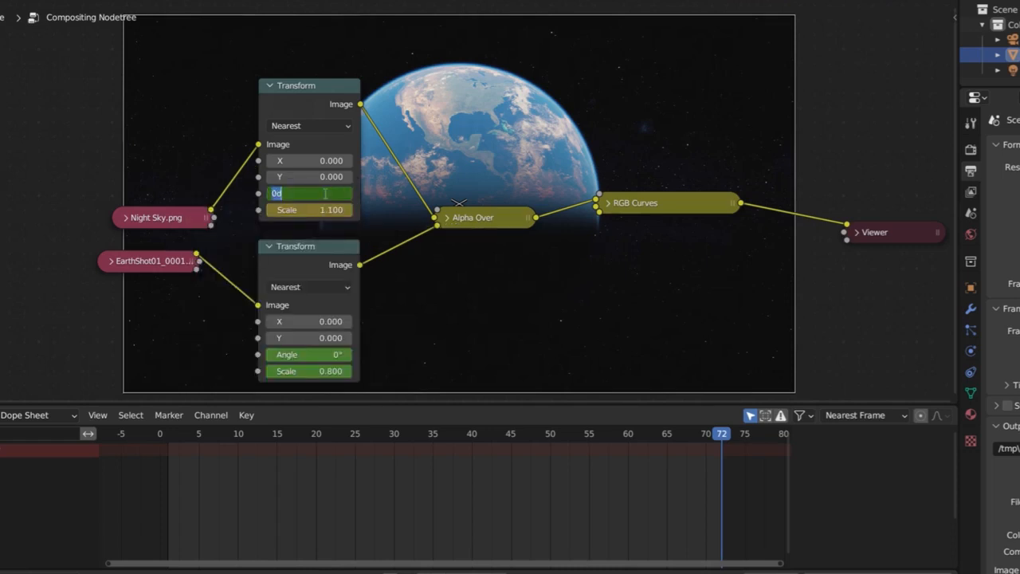
{"action": "type", "text": "3"}
{"action": "key", "text": "Return"}
{"action": "right_click", "coordinate": [323, 193]}
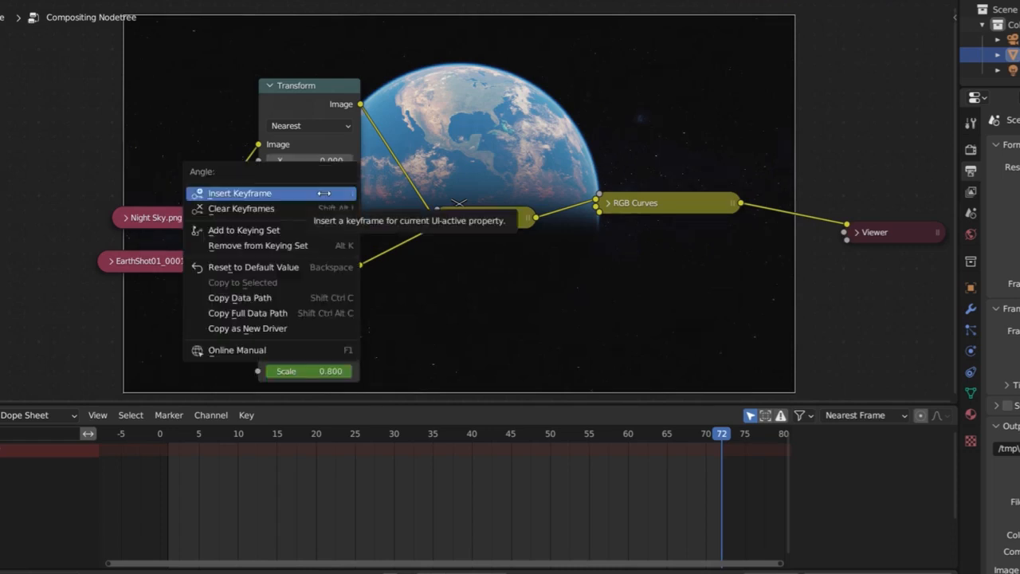
{"action": "left_click", "coordinate": [323, 192]}
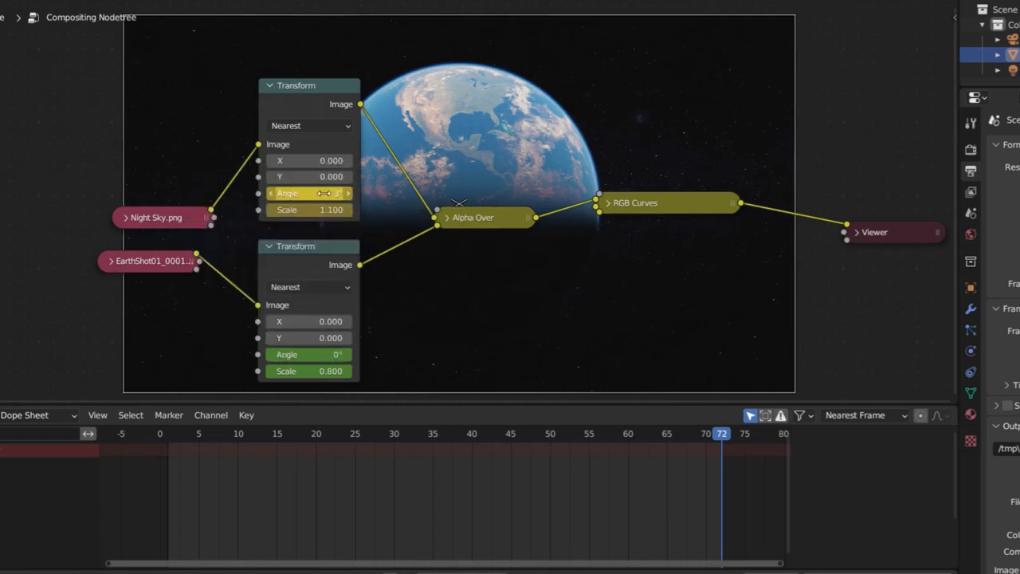
- Set the Angle of the EarthShot01 Transform node to 3° and keyframe it at frame 72
{"action": "double_click", "coordinate": [315, 355]}
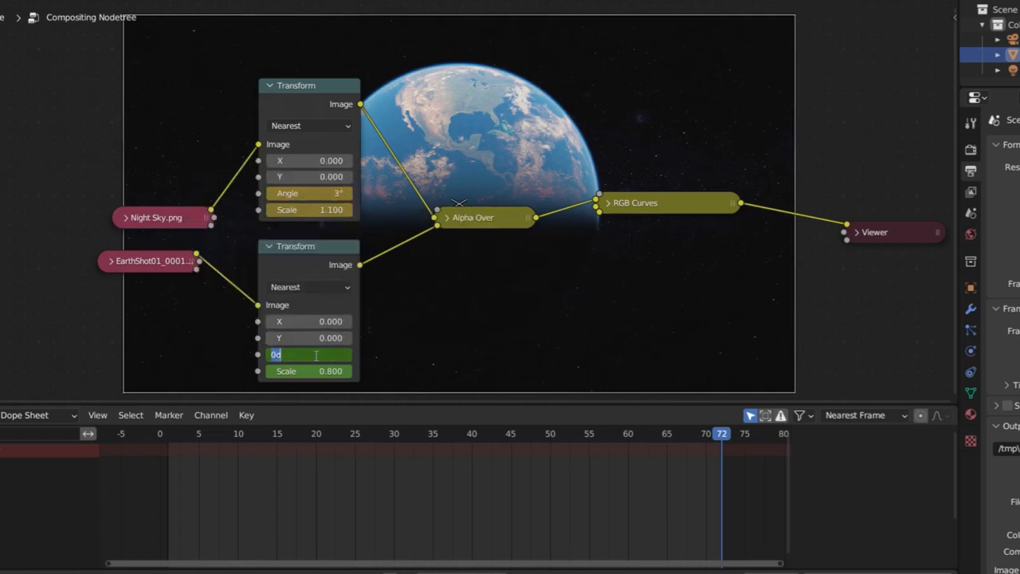
{"action": "type", "text": "3"}
{"action": "key", "text": "Return"}
{"action": "right_click", "coordinate": [315, 355]}
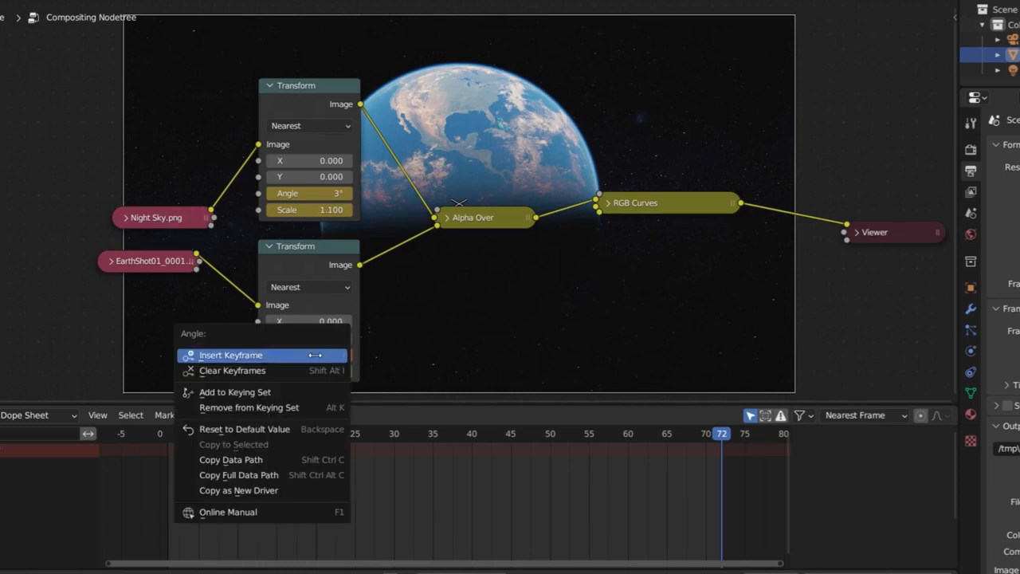
{"action": "left_click", "coordinate": [315, 355]}
- Set the Scale of the EarthShot01 Transform node to 0.9 and keyframe it at frame 72
{"action": "double_click", "coordinate": [326, 372]}
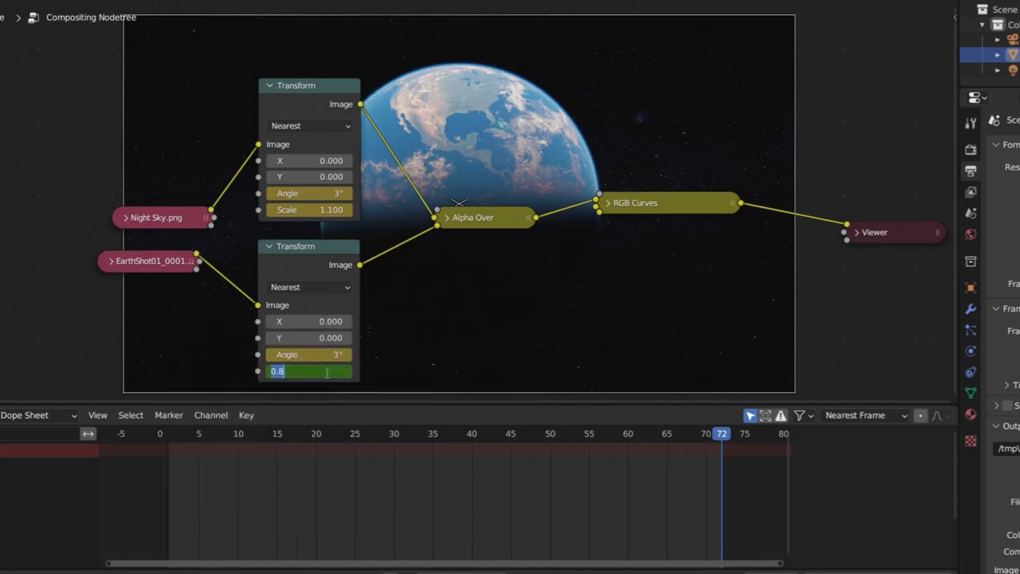
{"action": "type", "text": "0.9"}
{"action": "key", "text": "Return"}
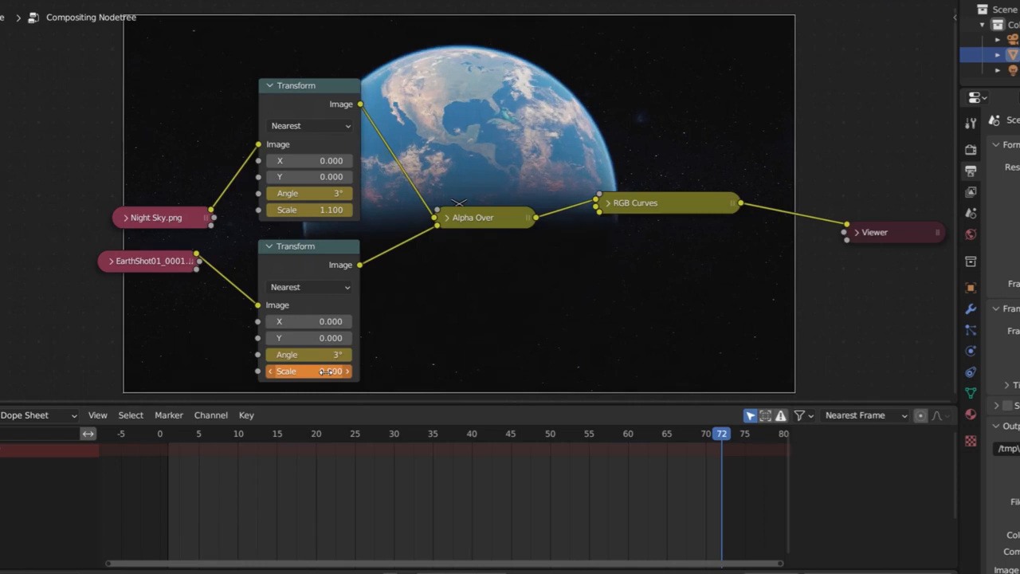
{"action": "right_click", "coordinate": [326, 371]}
{"action": "left_click", "coordinate": [317, 371]}
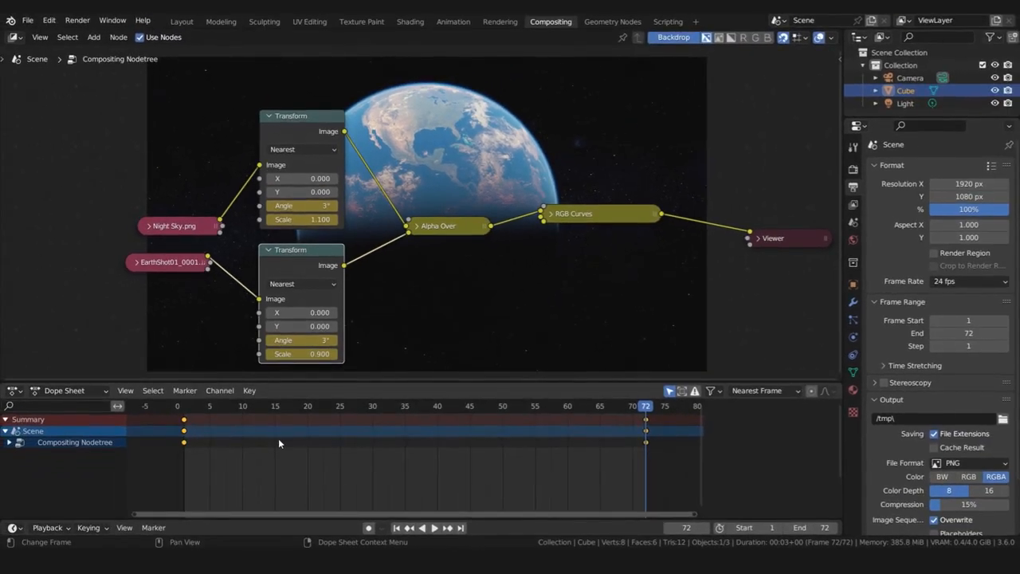
- Set the keyframe interpolation of both Transform nodes to Linear and run through the animation from frame 1 to 72
{"action": "key", "text": "t"}
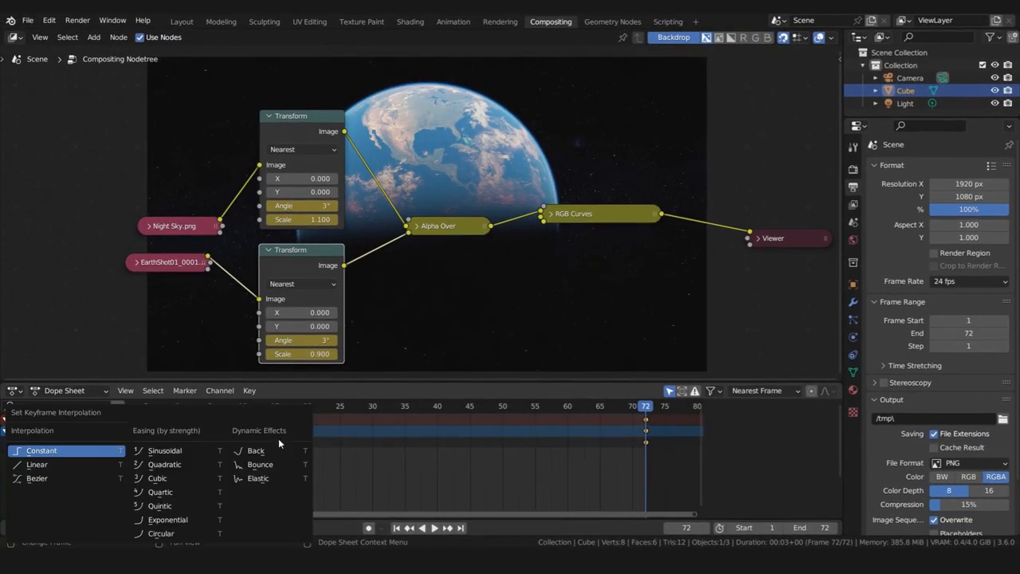
{"action": "left_click", "coordinate": [48, 466]}
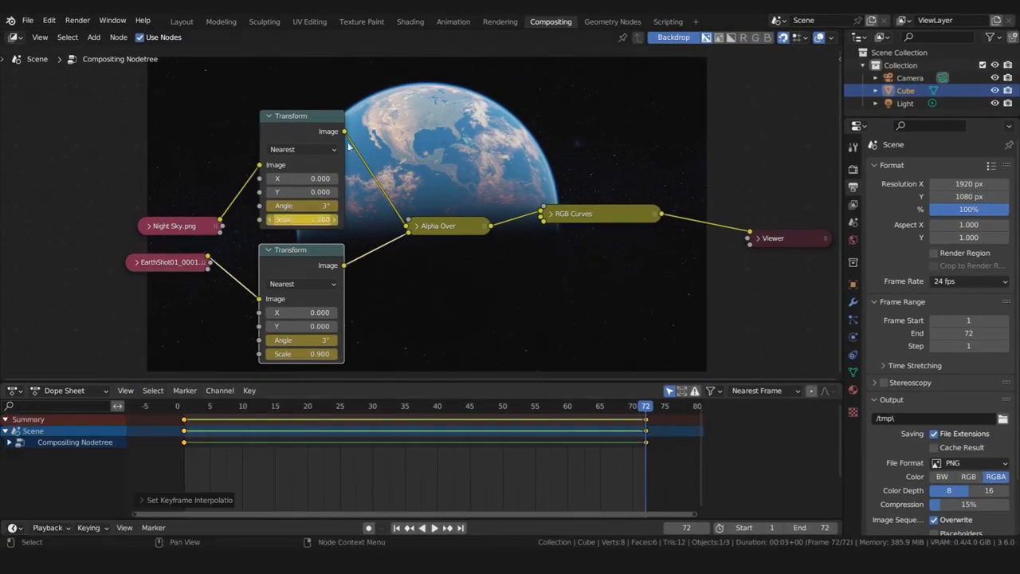
{"action": "left_click", "coordinate": [300, 137]}
{"action": "left_click_drag", "start_coordinate": [128, 401], "coordinate": [129, 402]}
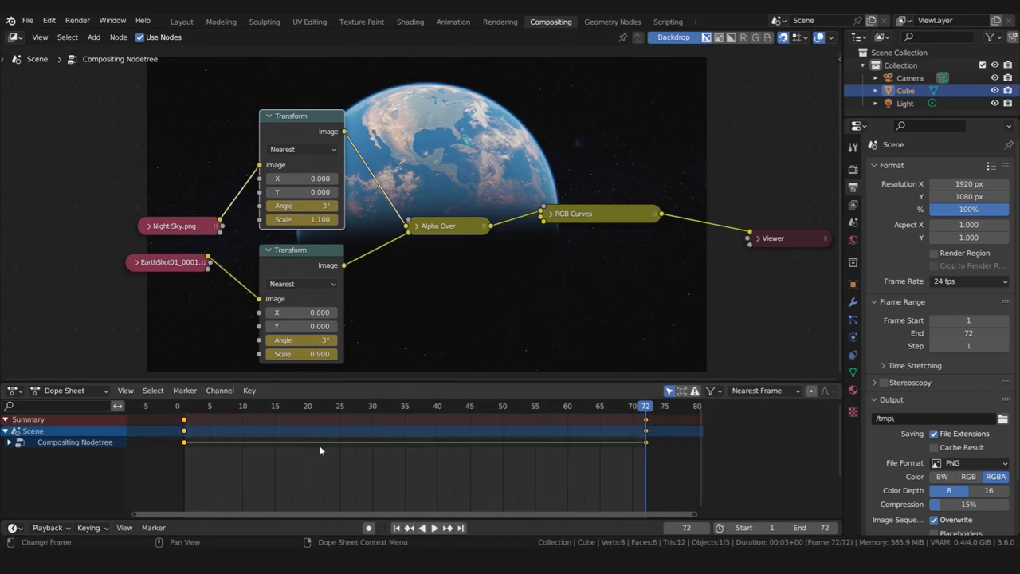
{"action": "key", "text": "t"}
{"action": "left_click", "coordinate": [320, 451]}
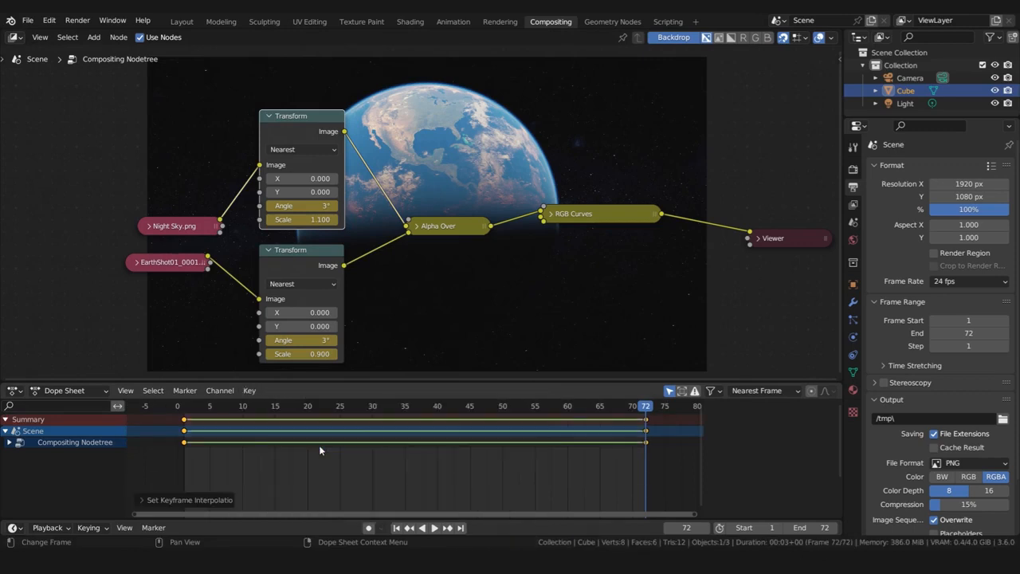
{"action": "left_click", "coordinate": [185, 406]}
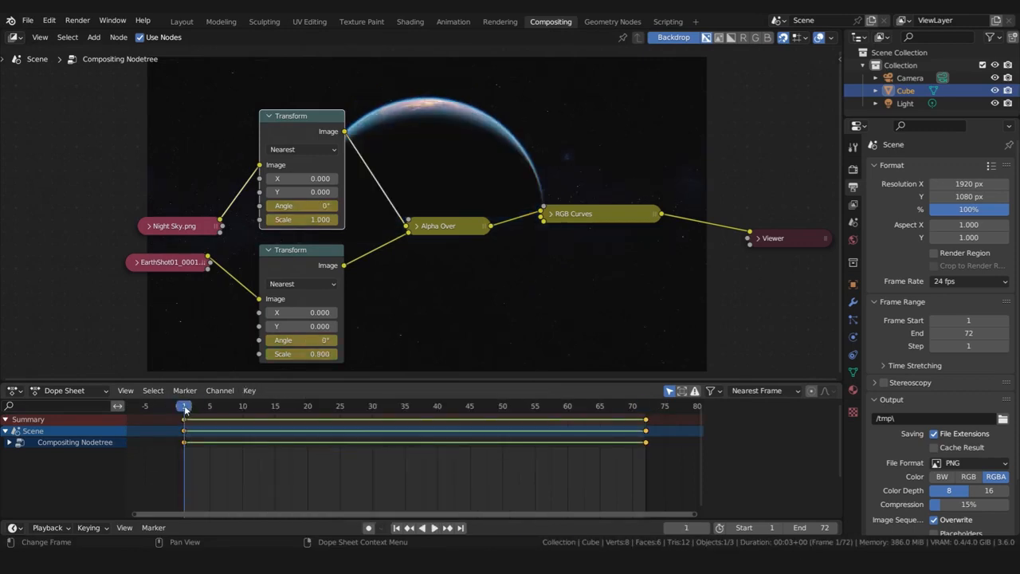
{"action": "left_click_drag", "start_coordinate": [185, 406], "coordinate": [647, 418]}
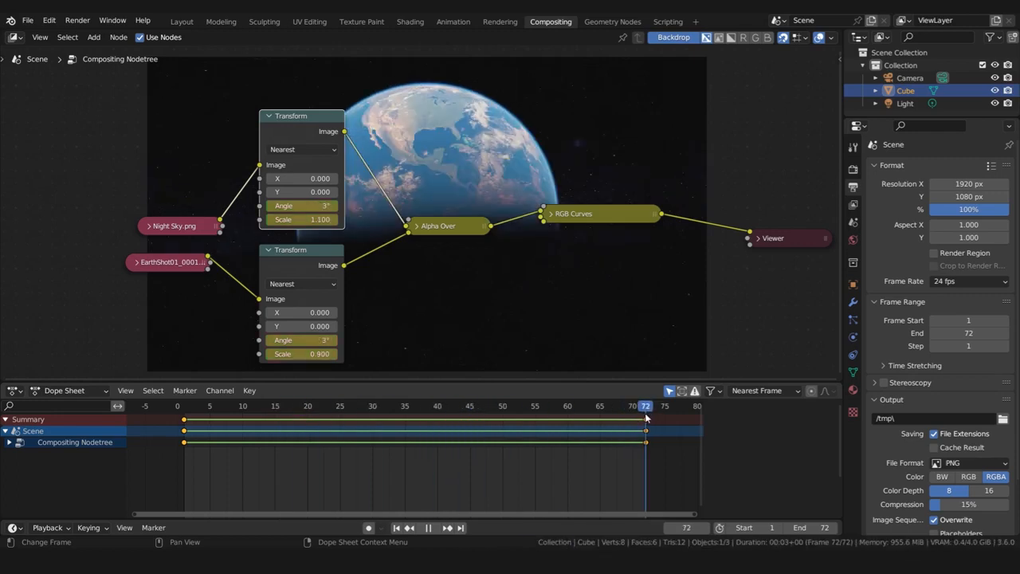
- Maximize the node editor and mute both Transform nodes
{"action": "key", "text": "ctrl+space"}
{"action": "key", "text": "Home"}
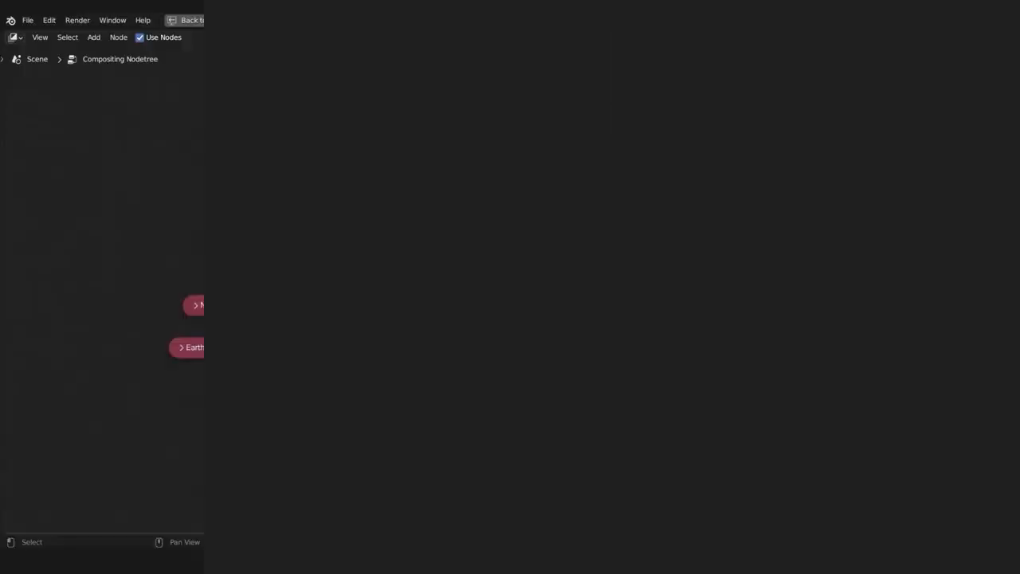
{"action": "left_click_drag", "start_coordinate": [515, 293], "coordinate": [525, 210]}
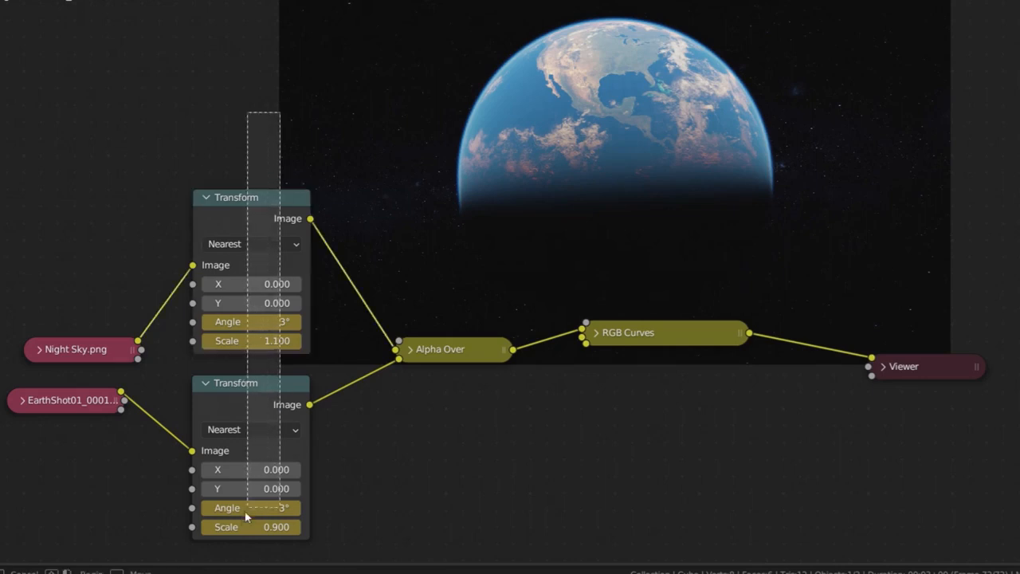
{"action": "left_click", "coordinate": [305, 500]}
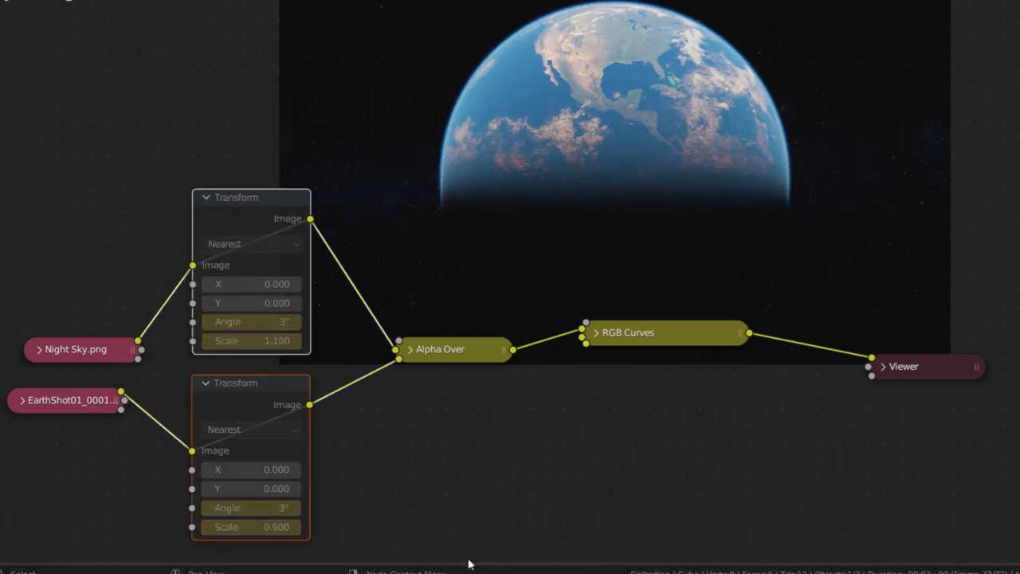
{"action": "left_click", "coordinate": [626, 490]}
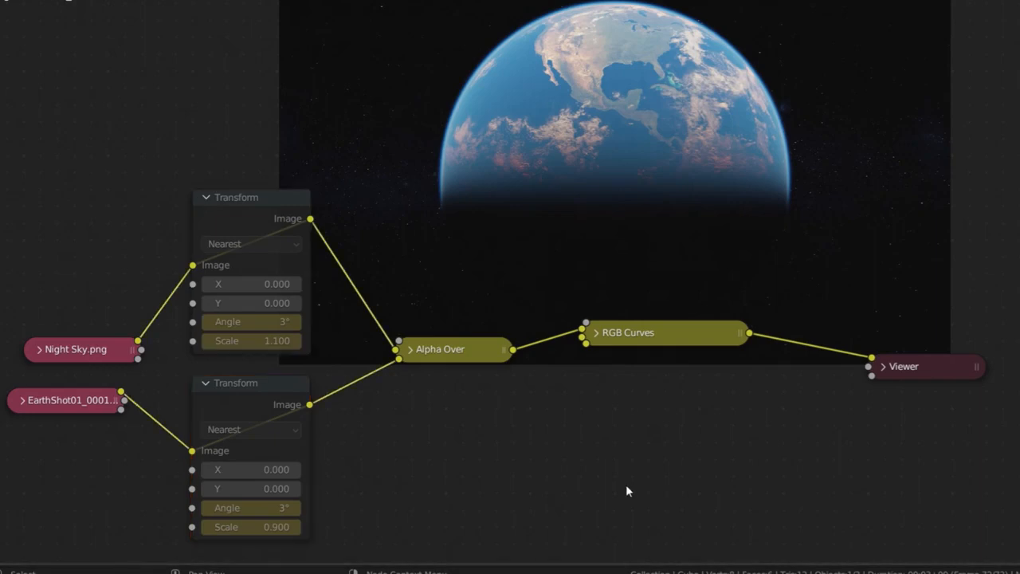
- Move the Viewer node farther away from the RGB Curves node
{"action": "left_click", "coordinate": [909, 368]}
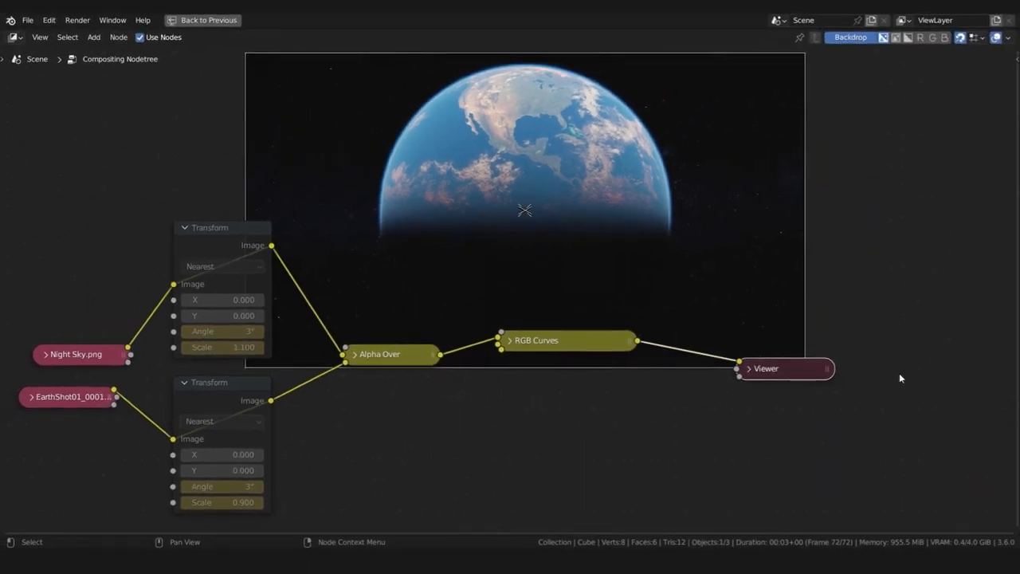
{"action": "key", "text": "g"}
{"action": "left_click", "coordinate": [949, 337]}
{"action": "key", "text": "ctrl+z"}
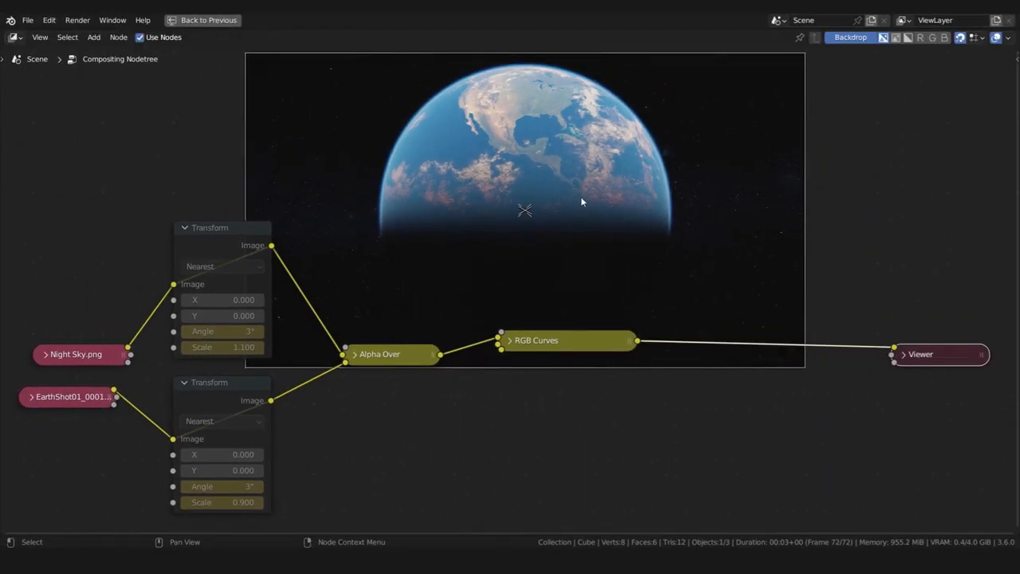
- Enlarge the backdrop image and shift it down so it fits in the maximized node editor
{"action": "key", "text": "v"}
{"action": "key", "text": "alt+v"}
{"action": "key", "text": "alt+v"}
{"action": "key", "text": "alt+v"}
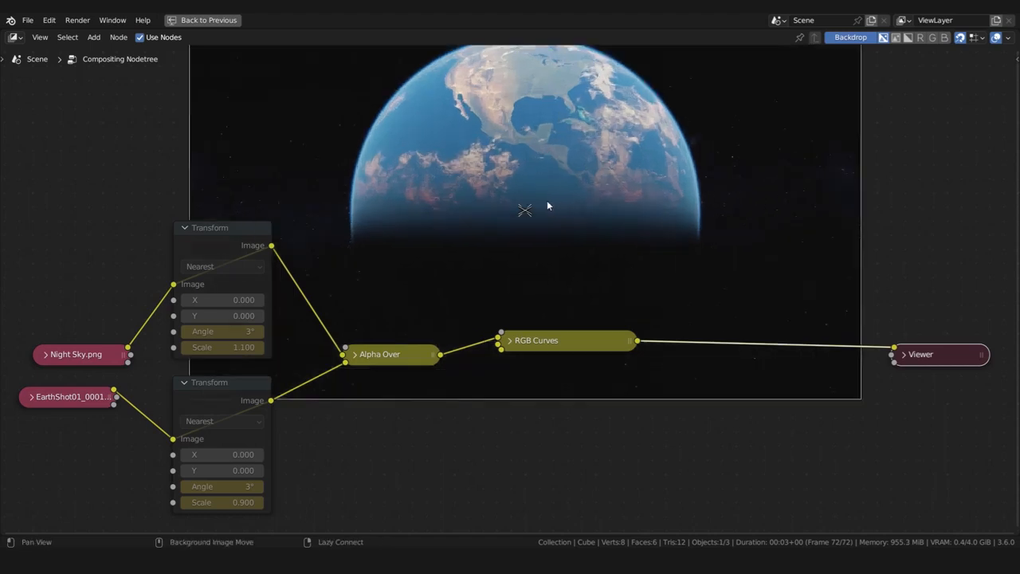
{"action": "left_click_drag", "start_coordinate": [523, 211], "coordinate": [528, 278]}
{"action": "left_click", "coordinate": [973, 212]}
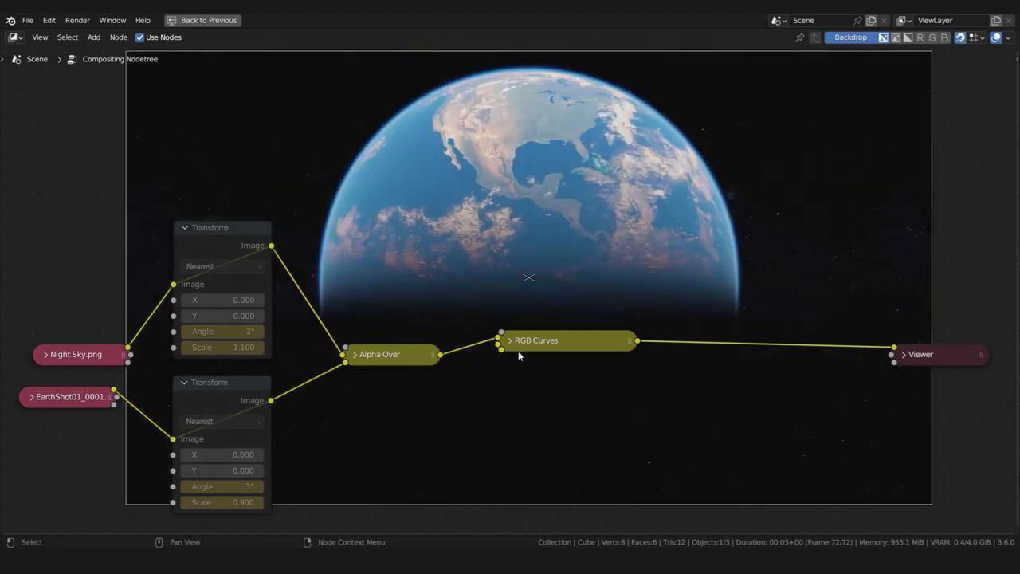
- Insert a new Transform node between EarthShot01's muted Transform node and Alpha Over, and set its scale to 0.5
{"action": "left_click_drag", "start_coordinate": [271, 400], "coordinate": [291, 394]}
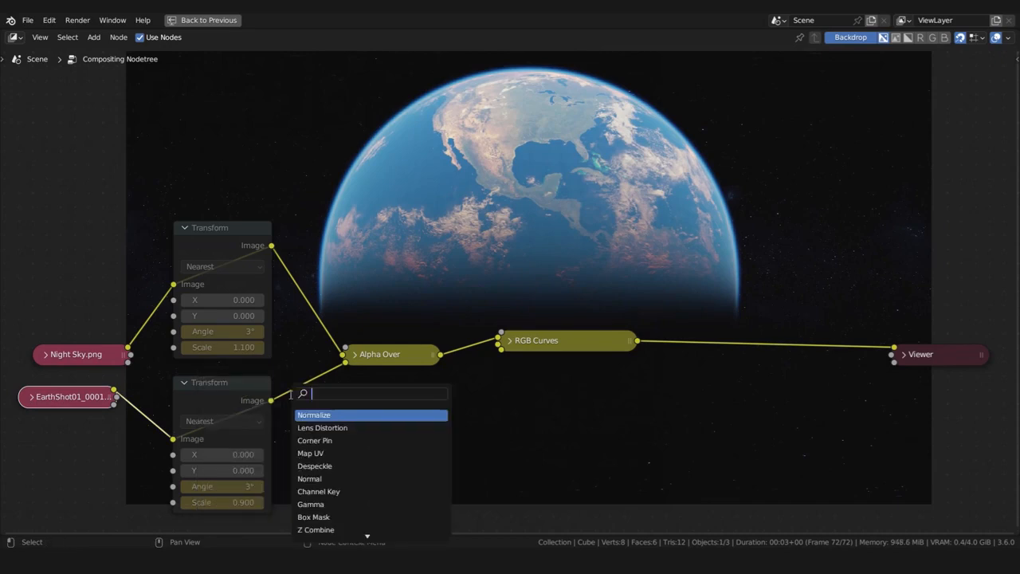
{"action": "type", "text": "tr"}
{"action": "key", "text": "Return"}
{"action": "left_click", "coordinate": [351, 408]}
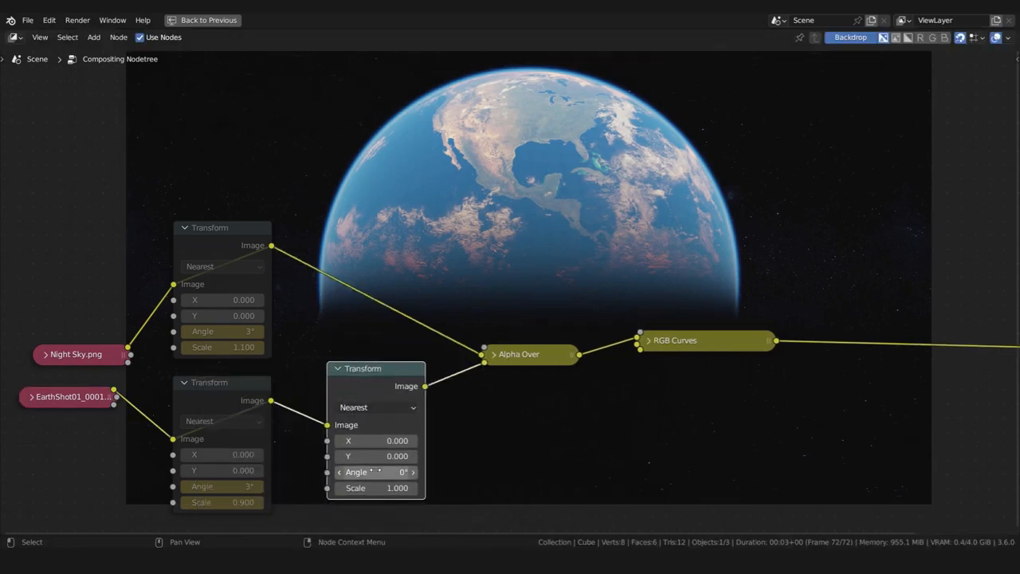
{"action": "left_click", "coordinate": [388, 488]}
{"action": "type", "text": "0"}
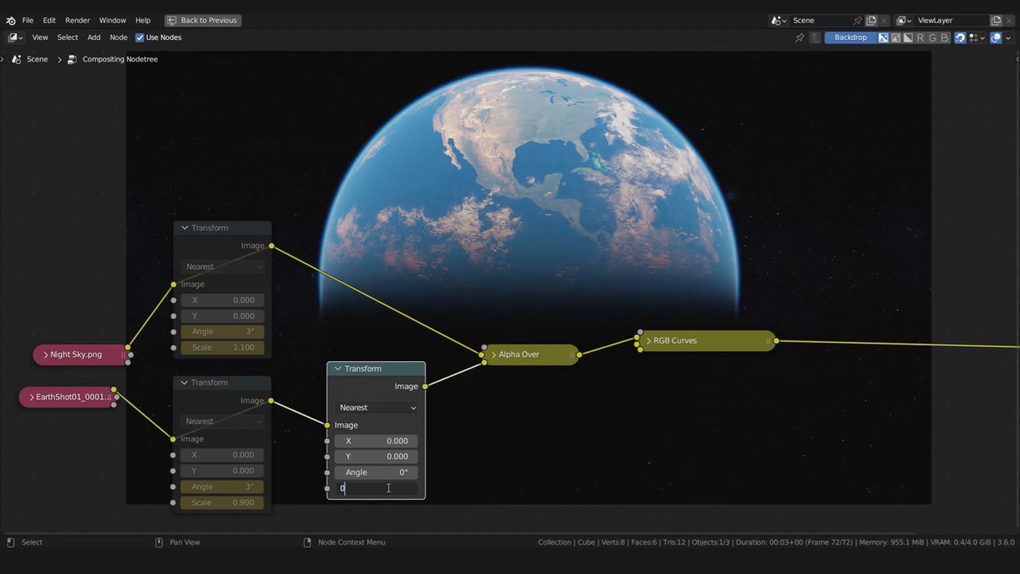
{"action": "type", "text": ".5"}
{"action": "key", "text": "Return"}
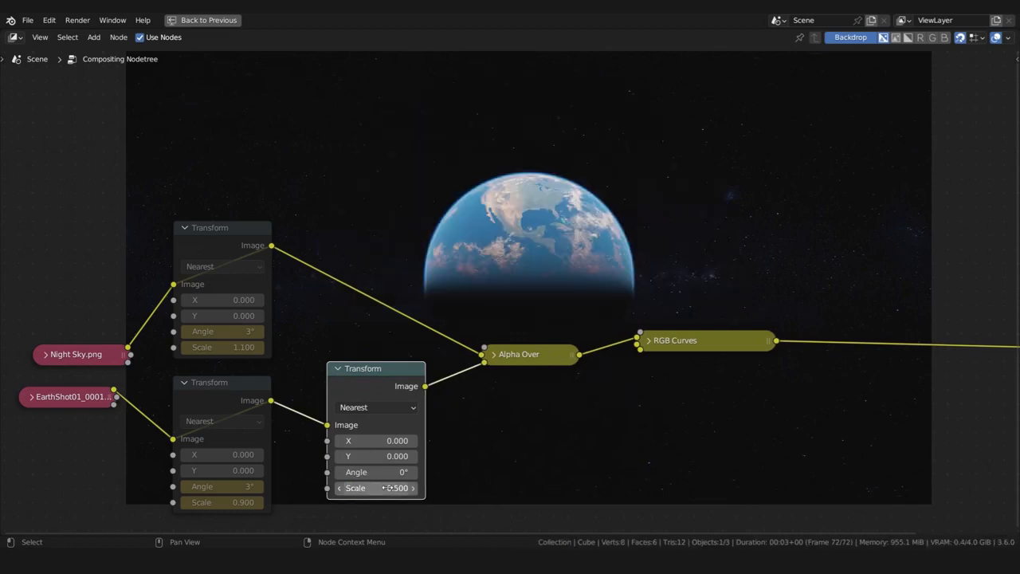
- Insert a Transform node between RGB Curves and the Viewer, and set its scale to 1.5
{"action": "left_click", "coordinate": [773, 341]}
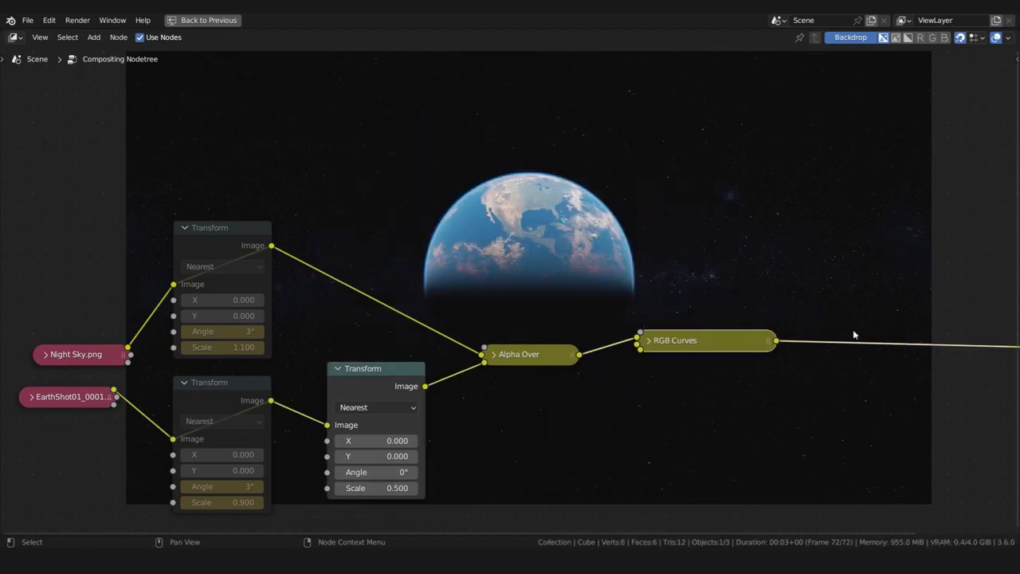
{"action": "key", "text": "shift+a"}
{"action": "type", "text": "trans"}
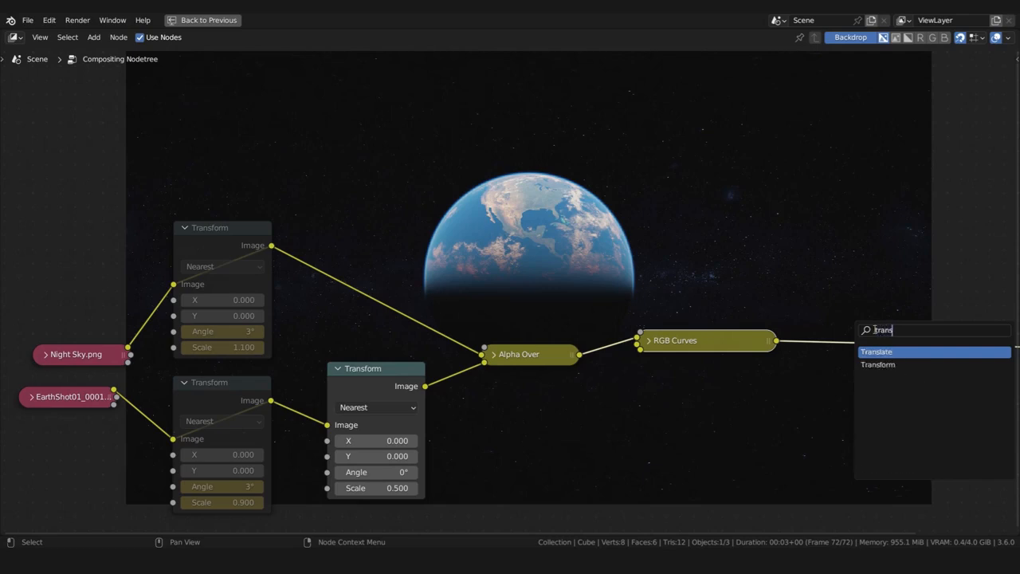
{"action": "left_click", "coordinate": [877, 364]}
{"action": "left_click", "coordinate": [948, 362]}
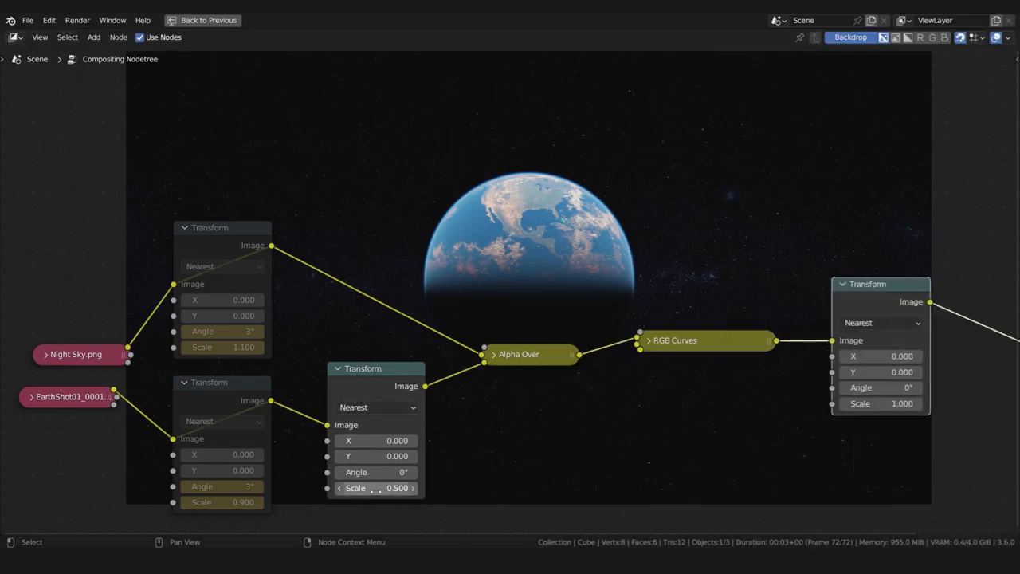
{"action": "left_click", "coordinate": [883, 404]}
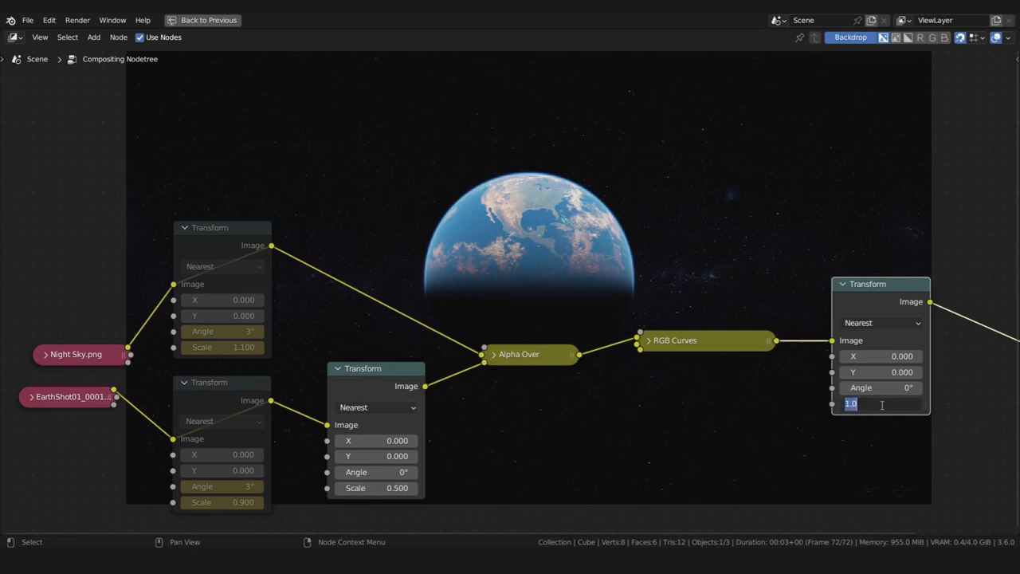
{"action": "type", "text": "1.5"}
{"action": "key", "text": "Return"}
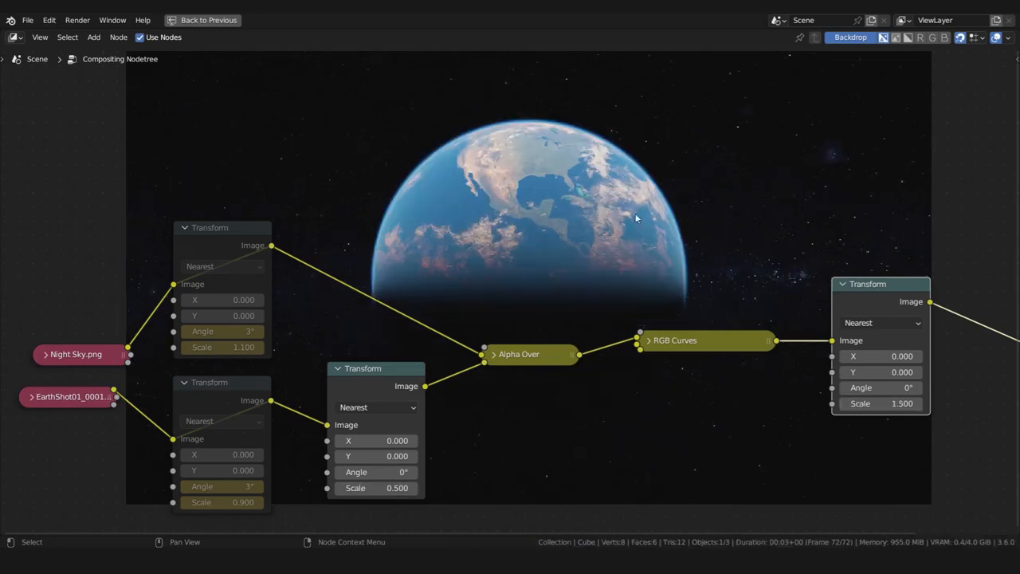
- Try scales of 2.2 and 12 on the Transform node after RGB Curves, settling on 2
{"action": "left_click_drag", "start_coordinate": [876, 403], "coordinate": [897, 403]}
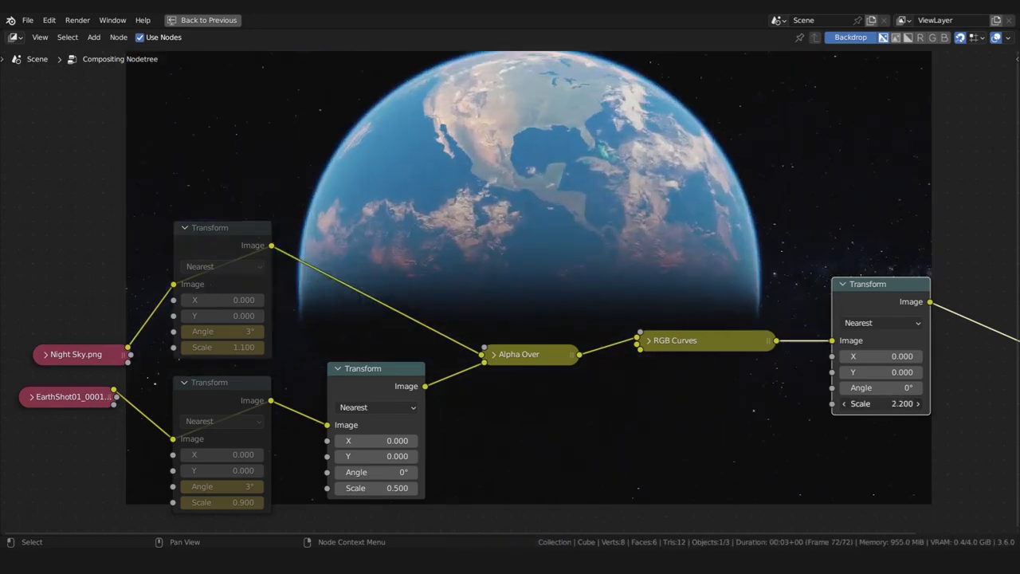
{"action": "double_click", "coordinate": [897, 403]}
{"action": "type", "text": "12"}
{"action": "key", "text": "Return"}
{"action": "double_click", "coordinate": [897, 403]}
{"action": "type", "text": "1"}
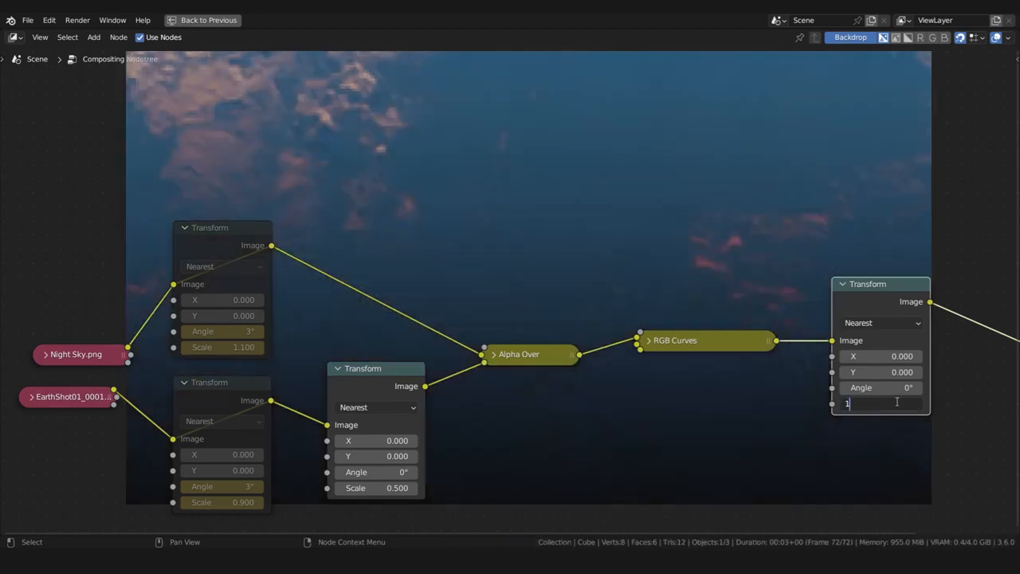
{"action": "key", "text": "BackSpace"}
{"action": "type", "text": "2"}
{"action": "key", "text": "Return"}
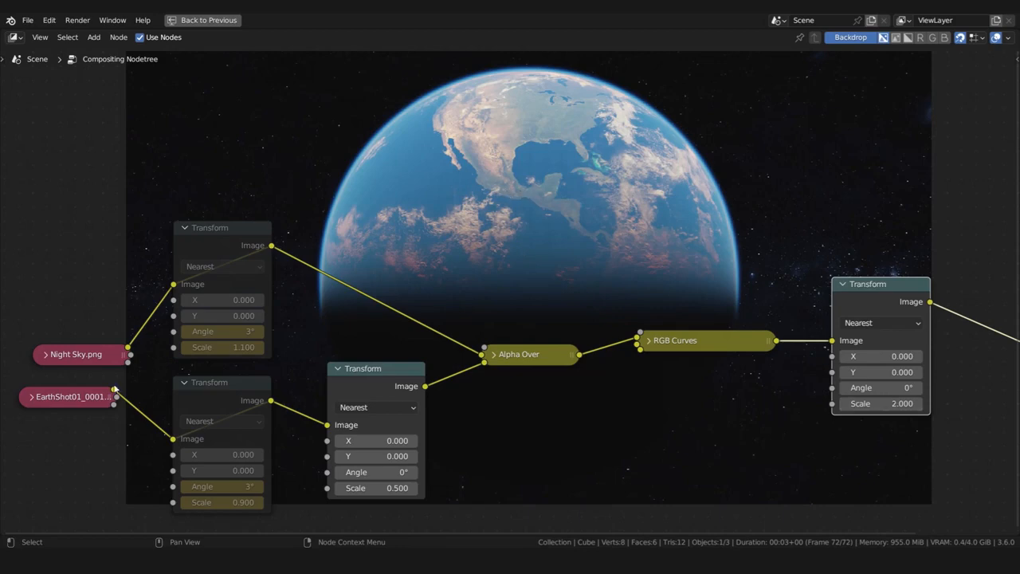
- Delete both unmuted Transform nodes and link EarthShot01's muted Transform node to the second image input of Alpha Over
{"action": "left_click", "coordinate": [383, 388]}
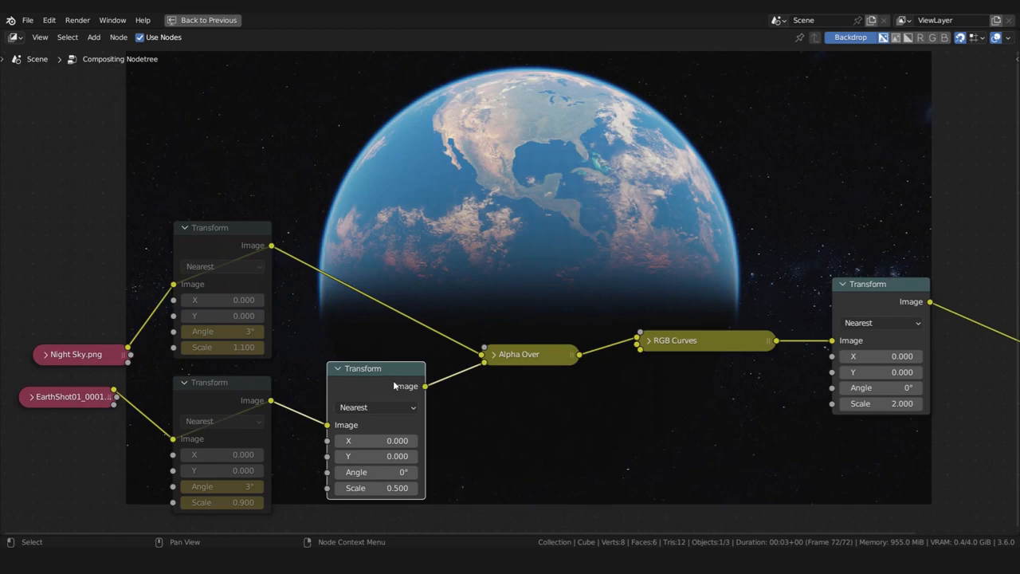
{"action": "left_click", "coordinate": [869, 315]}
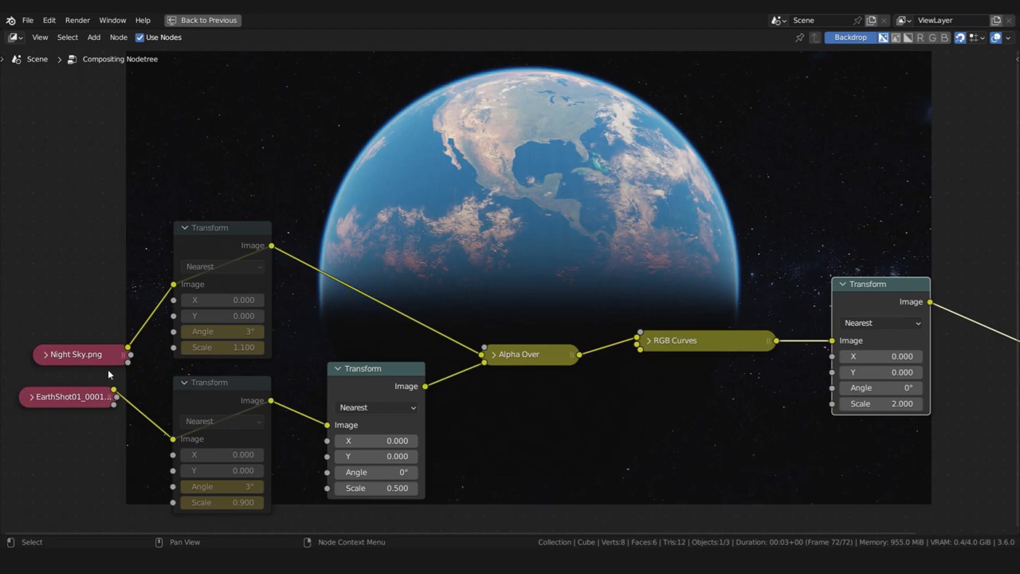
{"action": "left_click", "coordinate": [382, 382]}
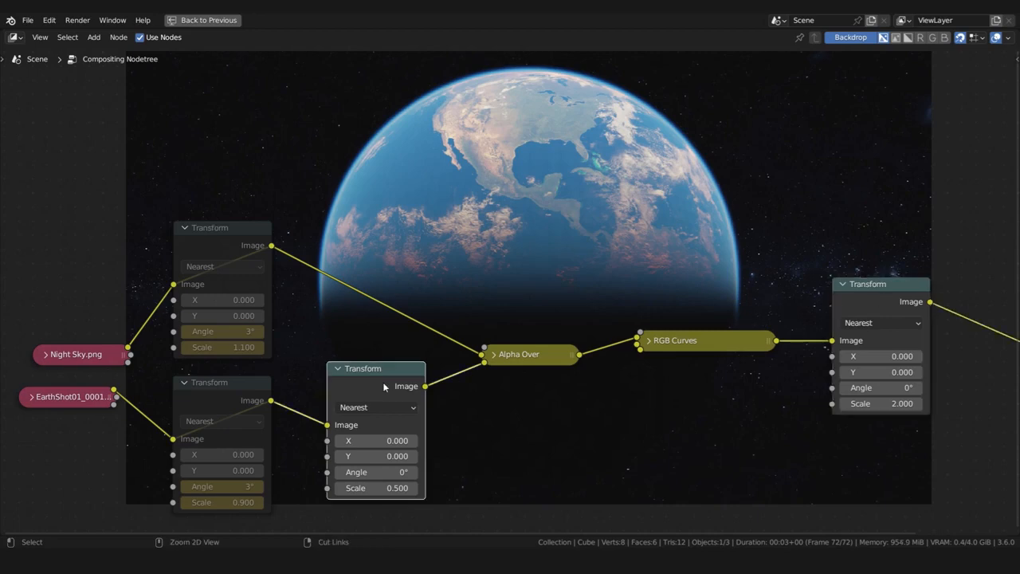
{"action": "key", "text": "x"}
{"action": "left_click", "coordinate": [897, 301]}
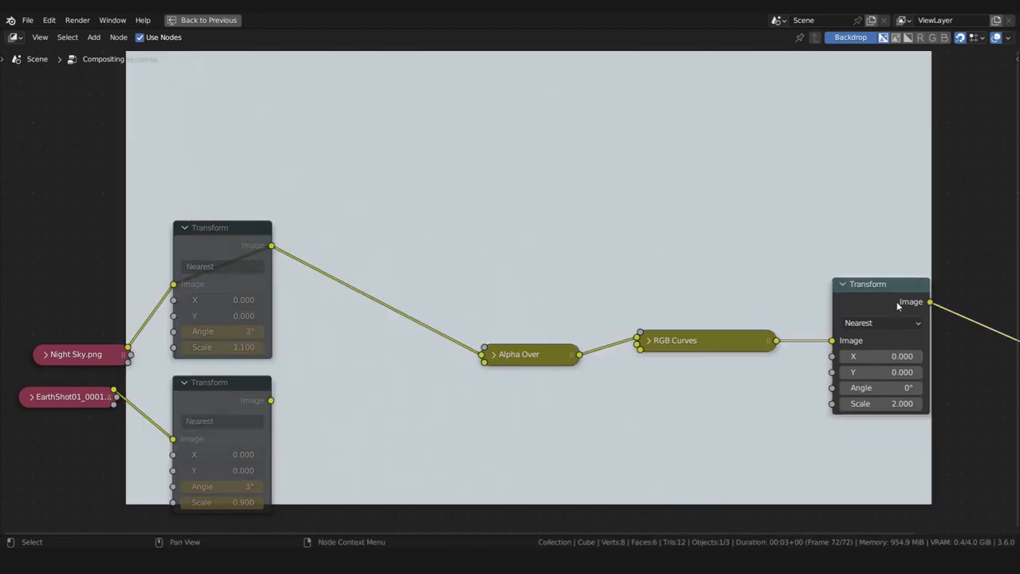
{"action": "key", "text": "x"}
{"action": "left_click_drag", "start_coordinate": [269, 401], "coordinate": [483, 363]}
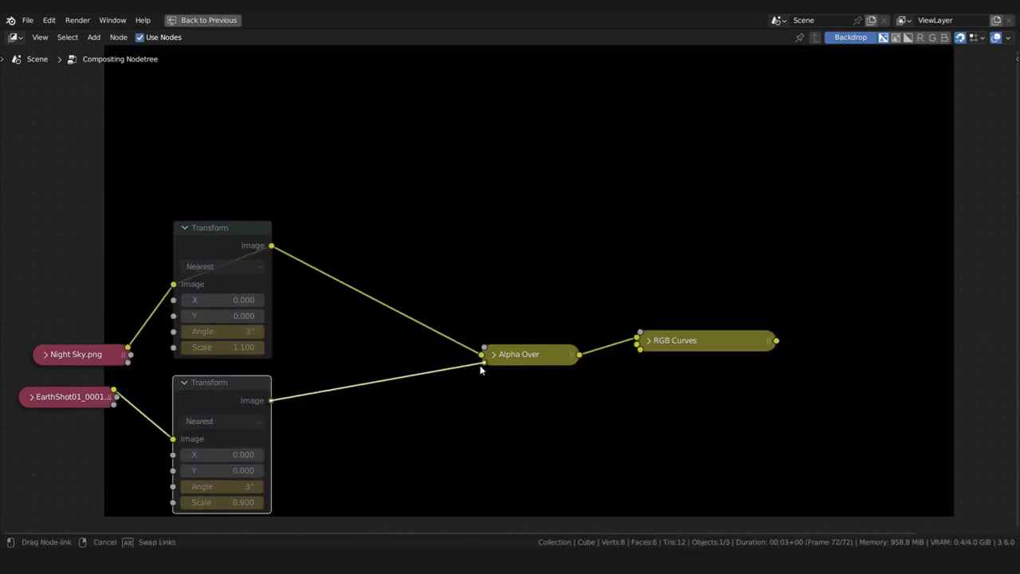
- Unmute the Night Sky and EarthShot01 Transform nodes and connect the RGB Curves output to the Viewer
{"action": "left_click_drag", "start_coordinate": [333, 221], "coordinate": [221, 502]}
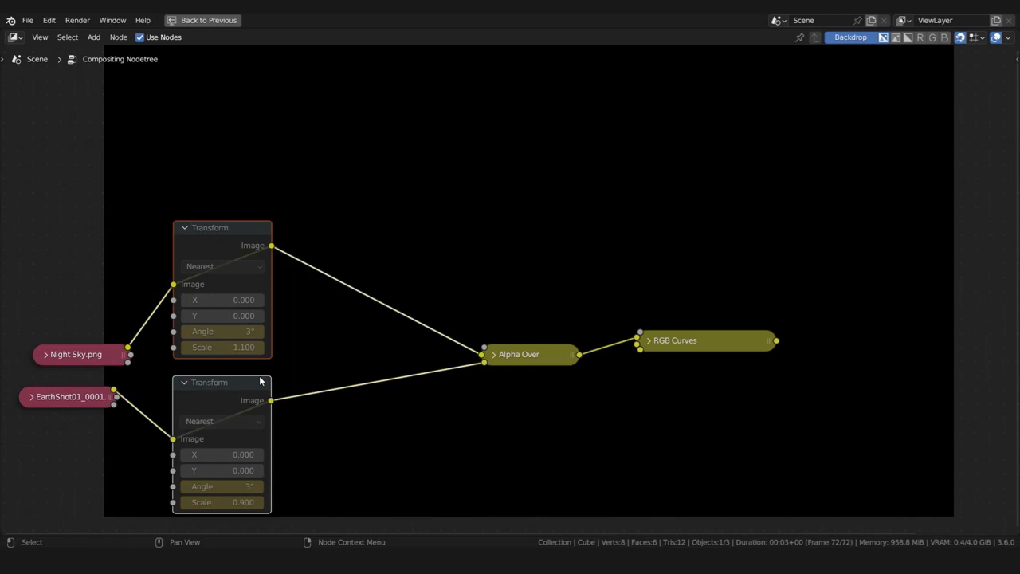
{"action": "key", "text": "m"}
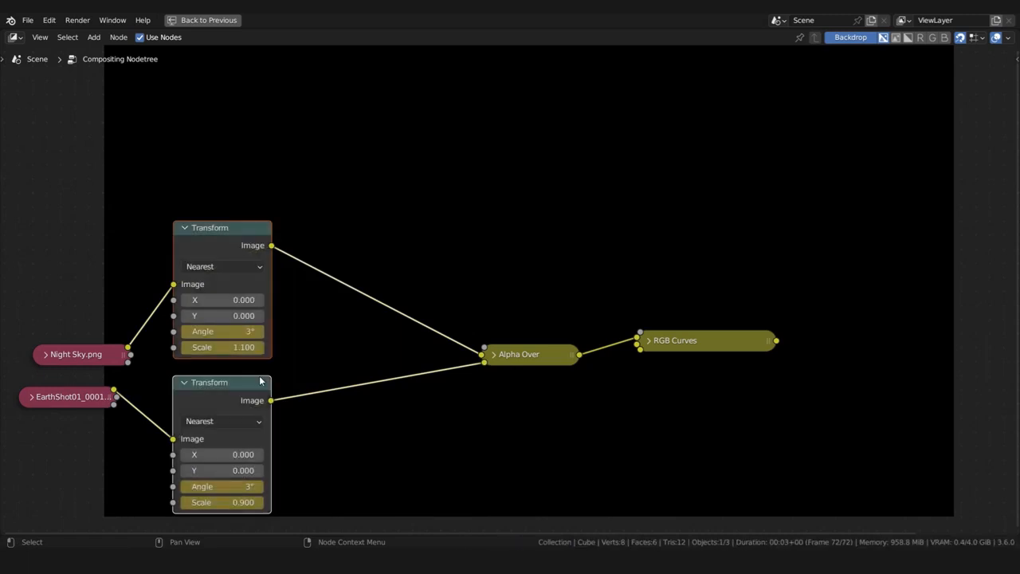
{"action": "key", "text": "Home"}
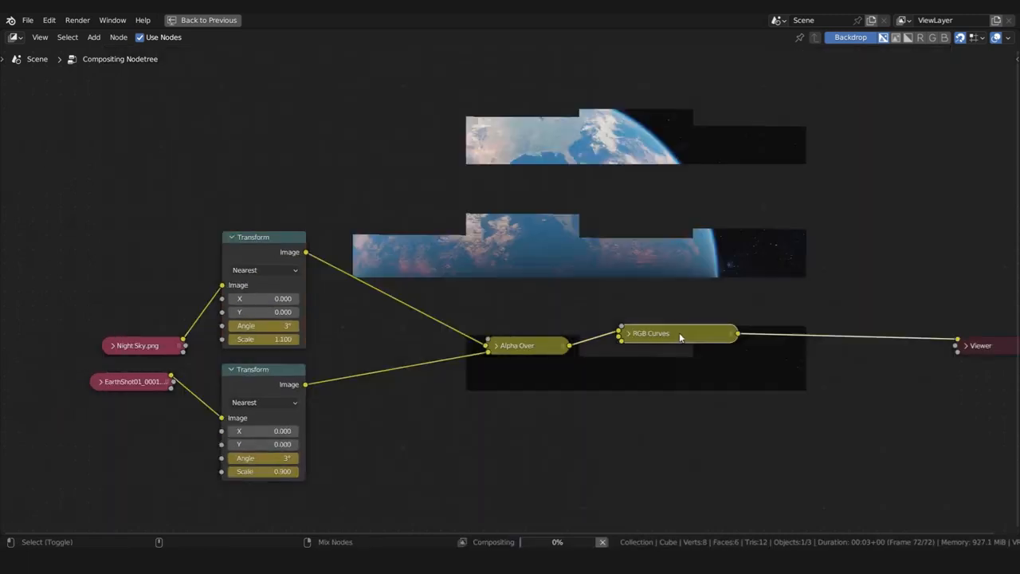
{"action": "left_click", "coordinate": [679, 332], "text": "ctrl+shift"}
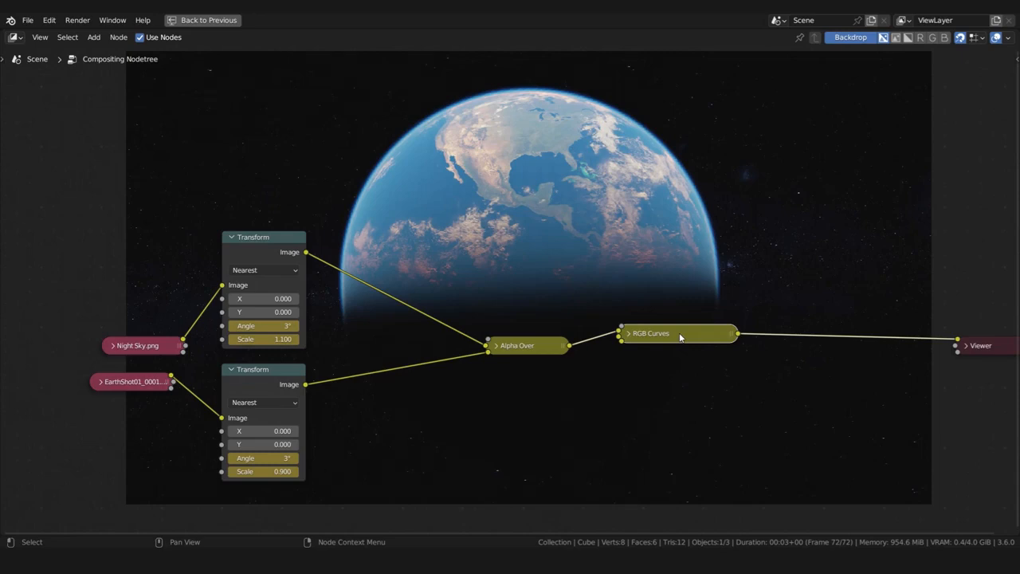
- Insert a Glare node between RGB Curves and the Viewer
{"action": "key", "text": "shift+a"}
{"action": "left_click", "coordinate": [752, 325]}
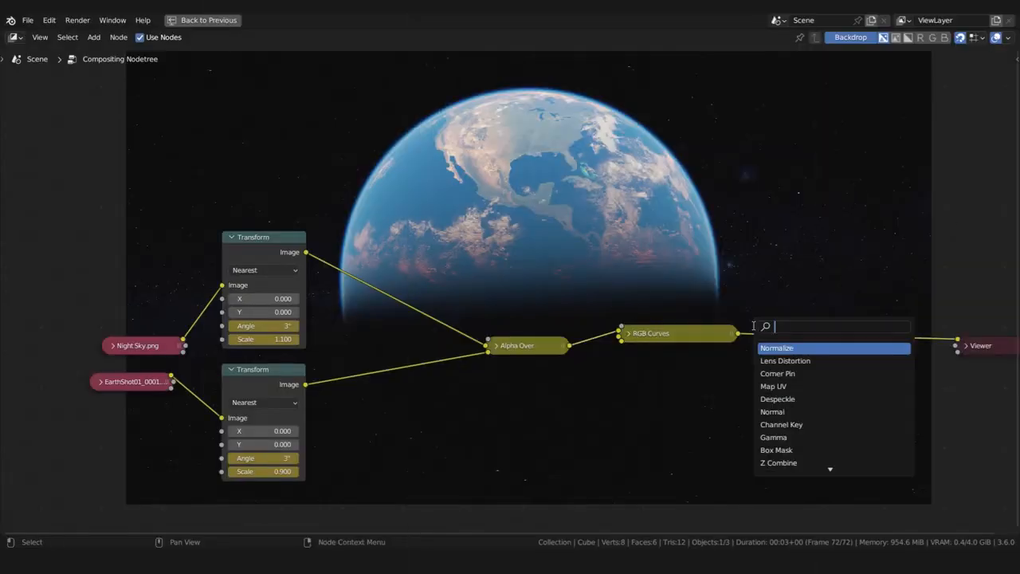
{"action": "type", "text": "g"}
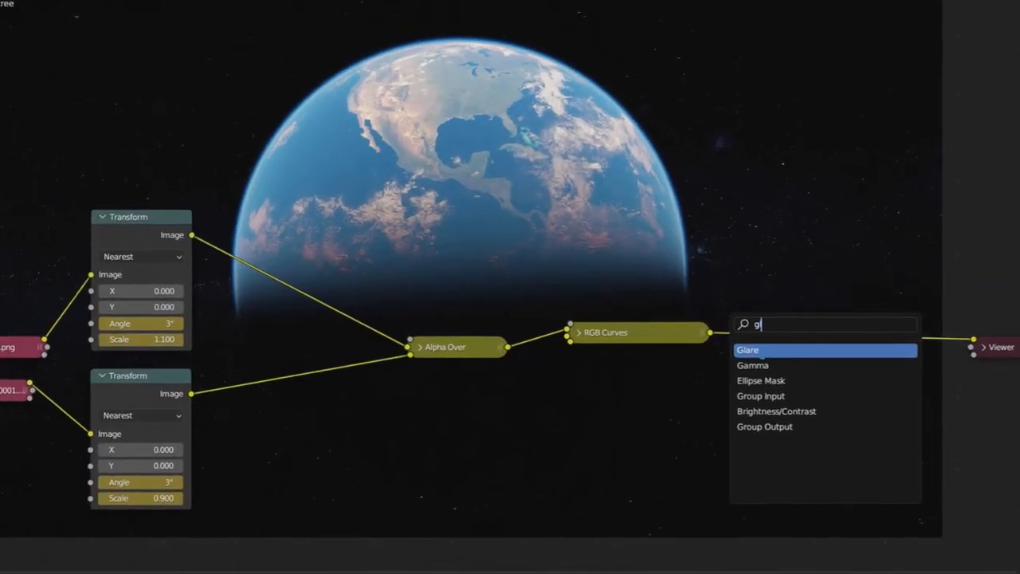
{"action": "key", "text": "Return"}
{"action": "left_click", "coordinate": [811, 298]}
- Set the Glare node's type to Fog Glow and its quality to High
{"action": "left_click", "coordinate": [811, 298]}
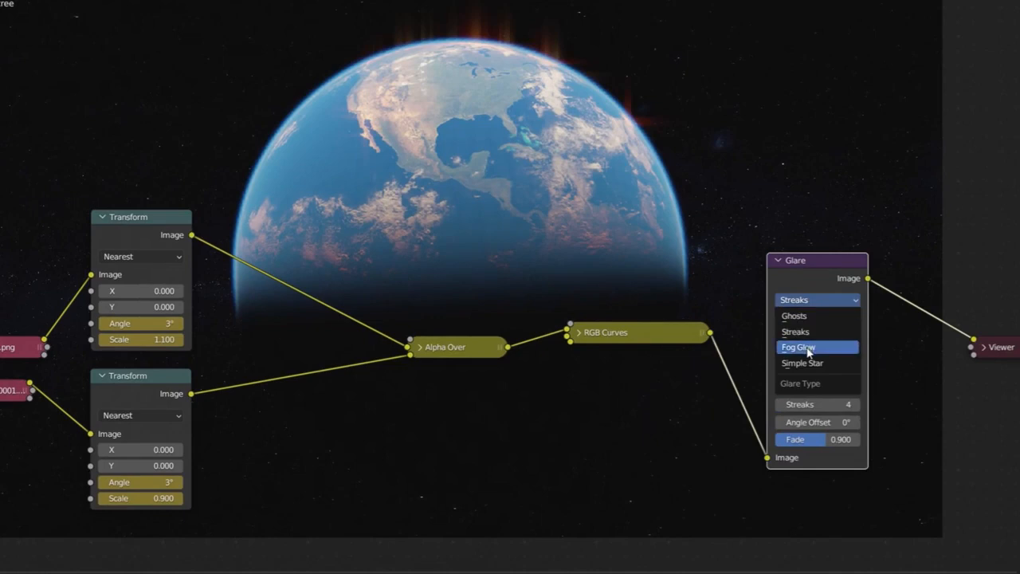
{"action": "left_click", "coordinate": [809, 348]}
{"action": "left_click", "coordinate": [815, 317]}
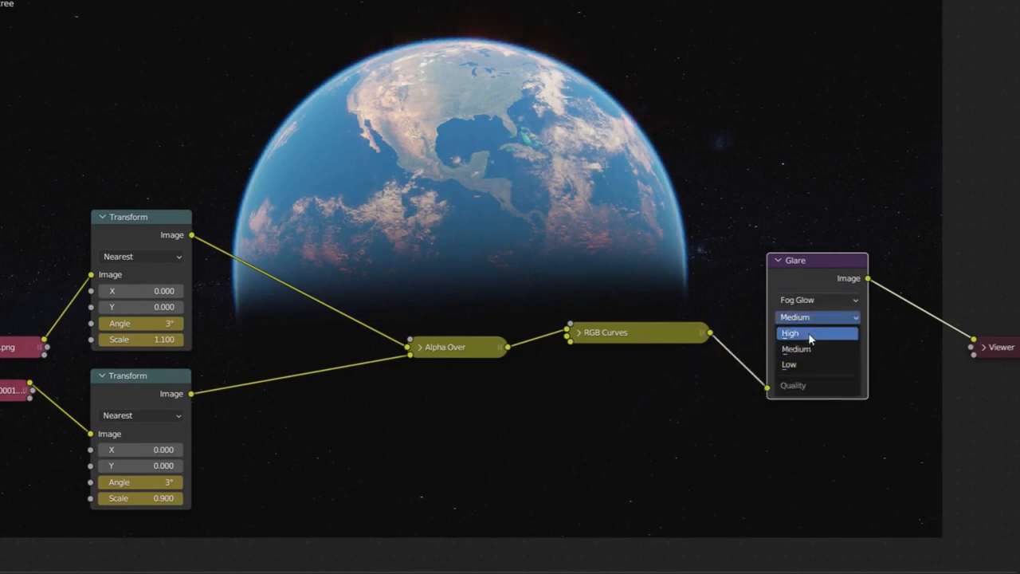
{"action": "left_click", "coordinate": [811, 334]}
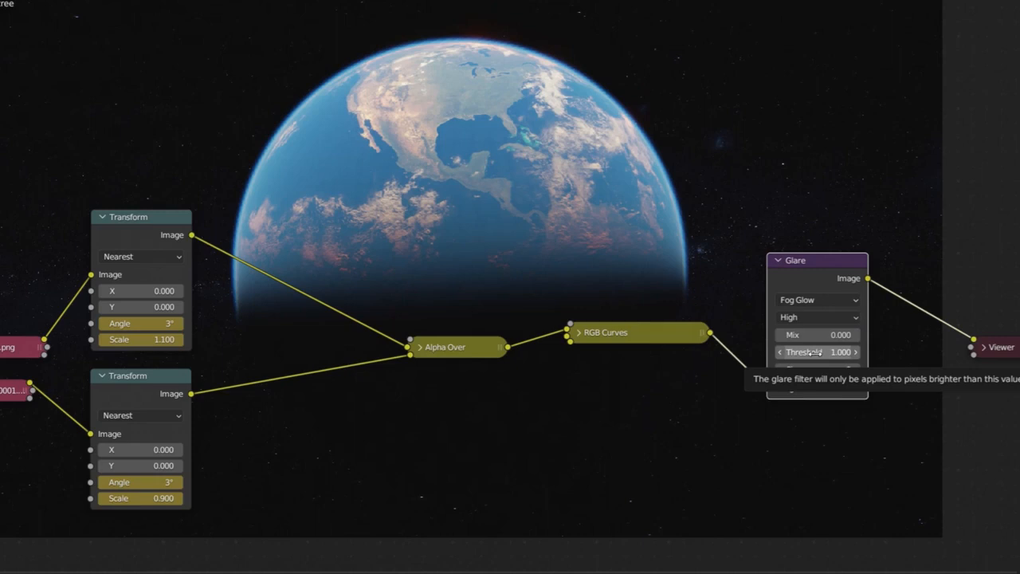
- Try a Glare threshold of 0.2, set it to 0.1, and collapse the node
{"action": "left_click", "coordinate": [812, 353]}
{"action": "type", "text": "0.2"}
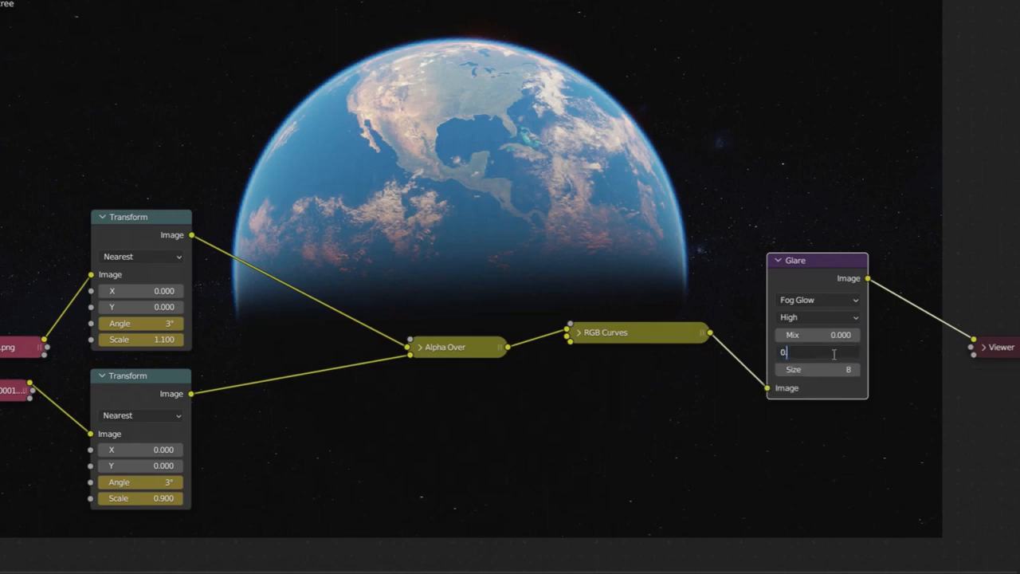
{"action": "key", "text": "Return"}
{"action": "left_click", "coordinate": [833, 352]}
{"action": "type", "text": "1"}
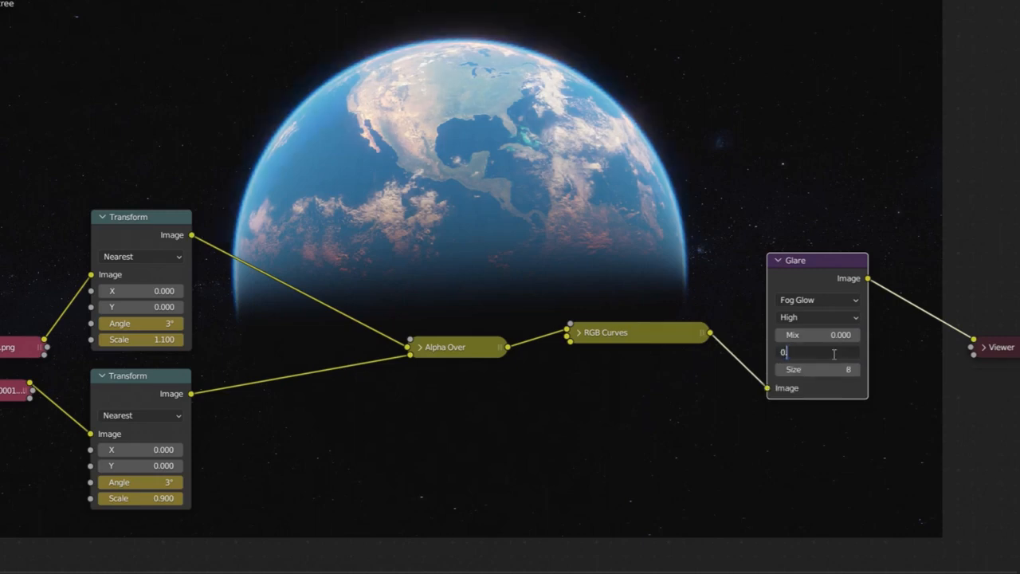
{"action": "key", "text": "Return"}
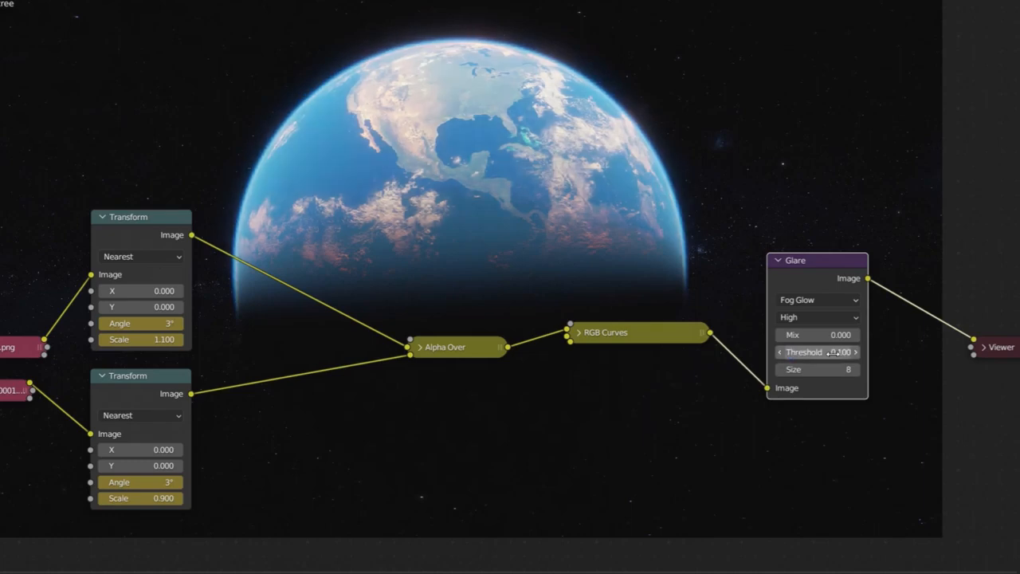
{"action": "left_click", "coordinate": [779, 260]}
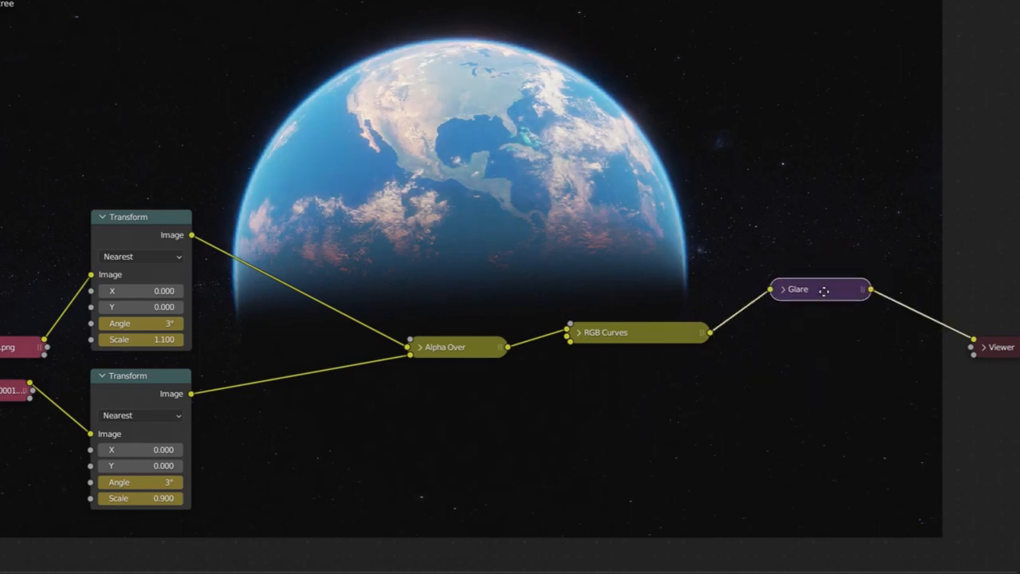
- Insert a Blur node between Glare and the Viewer, placed directly below the Glare node
{"action": "key", "text": "shift+a"}
{"action": "left_click", "coordinate": [824, 300]}
{"action": "type", "text": "blur"}
{"action": "key", "text": "Return"}
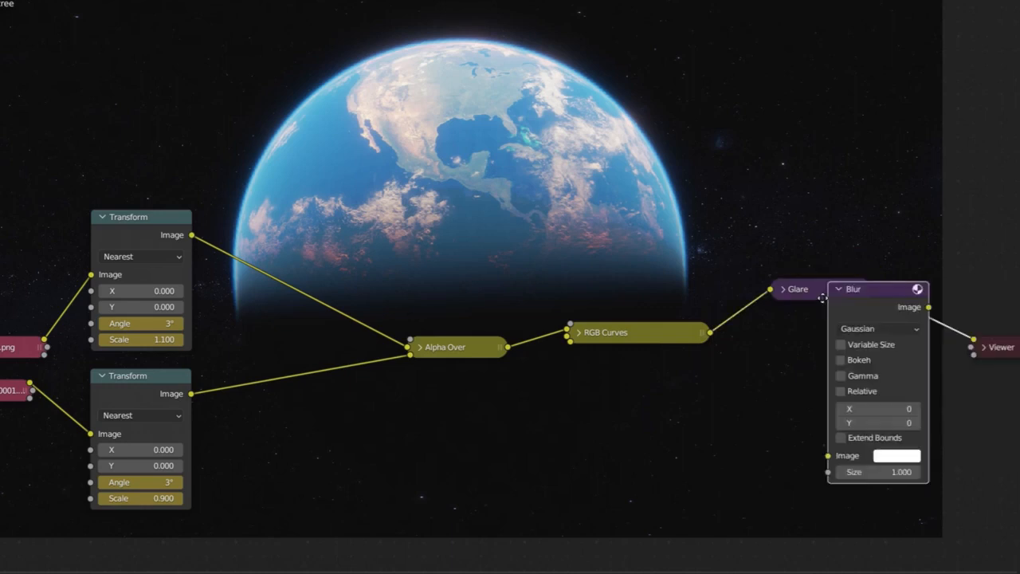
{"action": "left_click", "coordinate": [800, 323]}
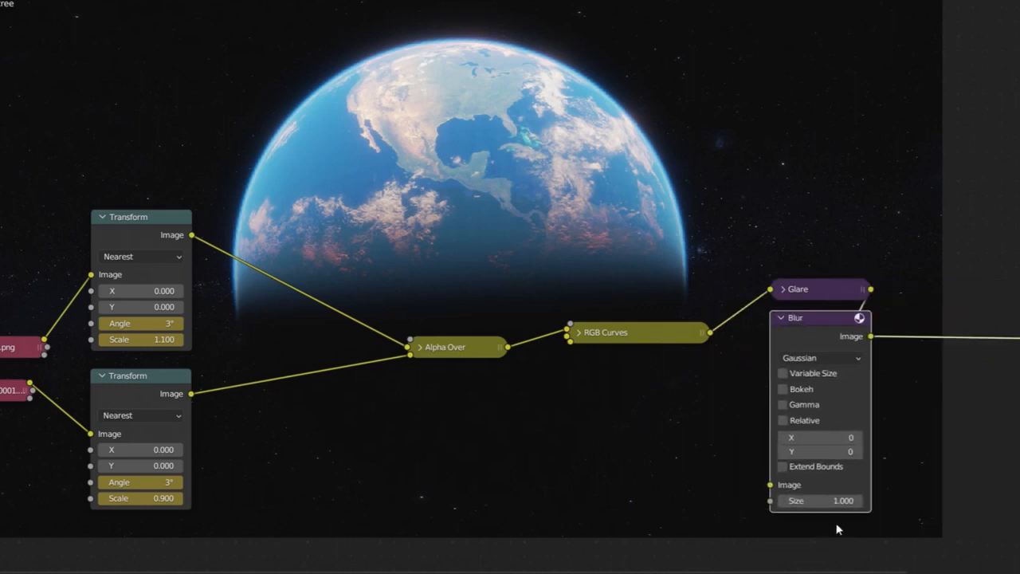
- Set the Blur node's X and Y values to 1 and collapse the node
{"action": "left_click_drag", "start_coordinate": [812, 440], "coordinate": [813, 451]}
{"action": "type", "text": "1"}
{"action": "key", "text": "Return"}
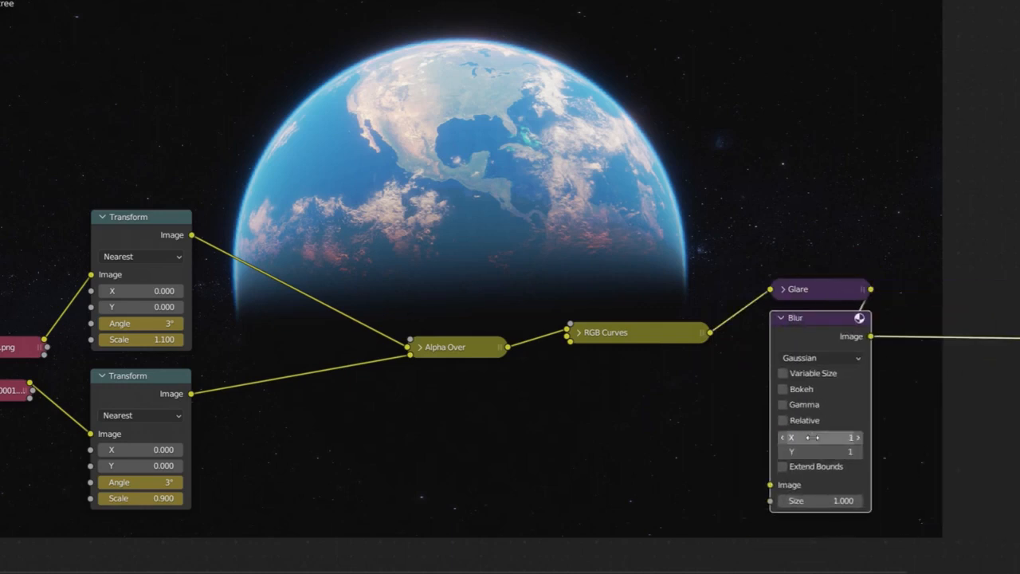
{"action": "key", "text": "h"}
- Insert a Lens Distortion node between Blur and the Viewer, placed directly below the Blur node
{"action": "key", "text": "shift+a"}
{"action": "left_click", "coordinate": [905, 331]}
{"action": "type", "text": "lens"}
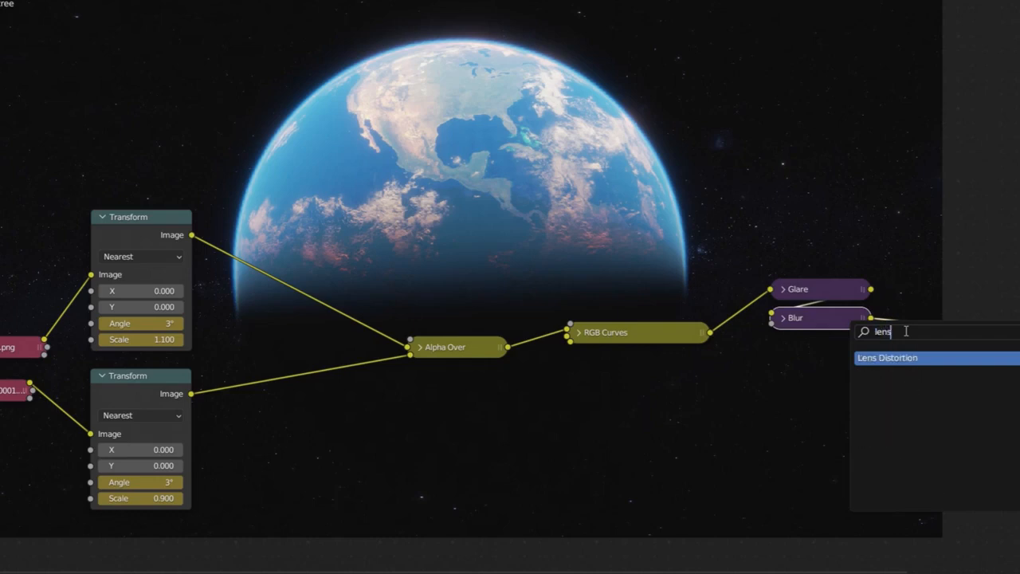
{"action": "left_click", "coordinate": [894, 358]}
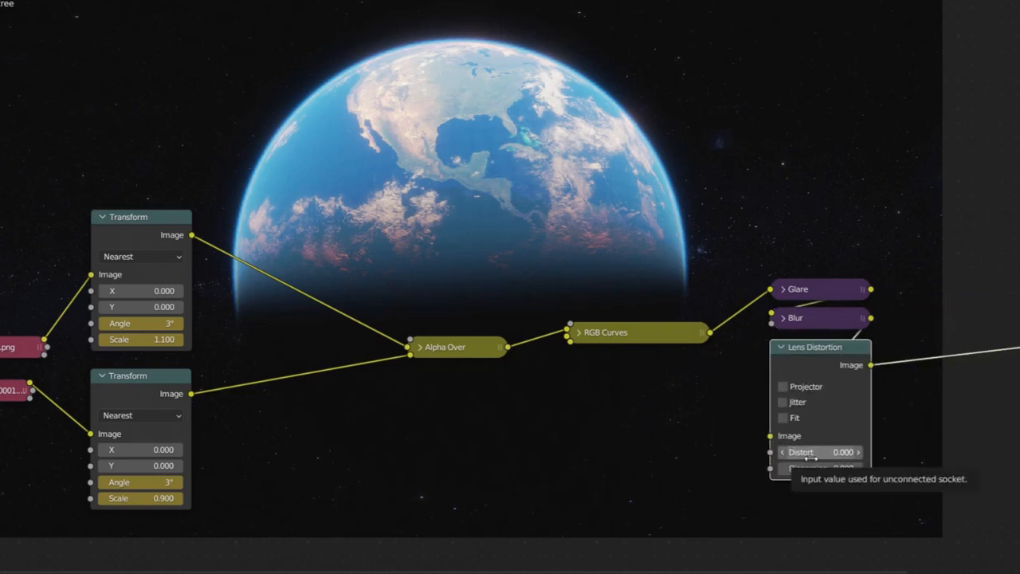
- Set the Lens Distortion node's distort to -0.01 and its dispersion to 0.005
{"action": "left_click", "coordinate": [834, 452]}
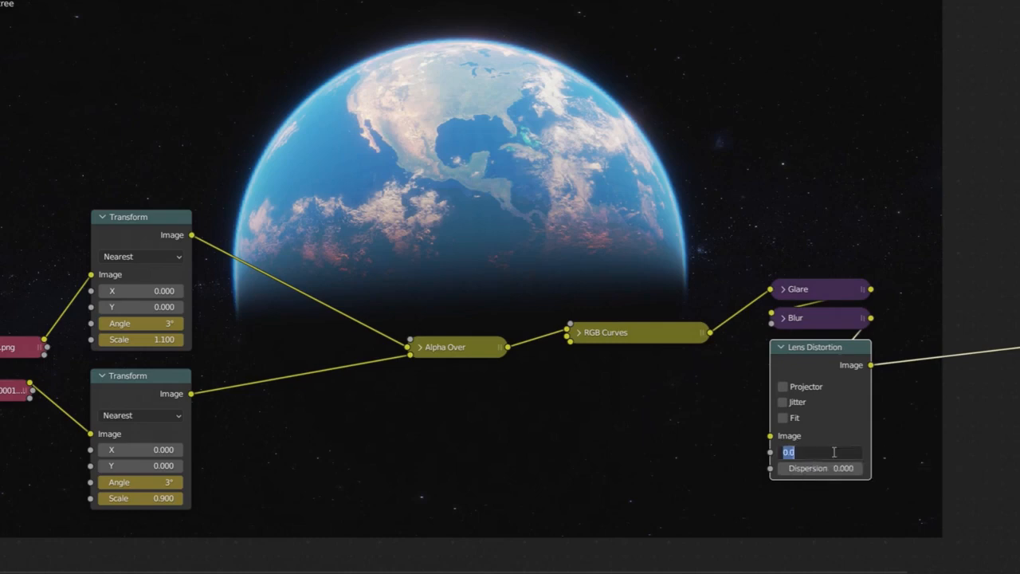
{"action": "type", "text": "-0.01"}
{"action": "key", "text": "Return"}
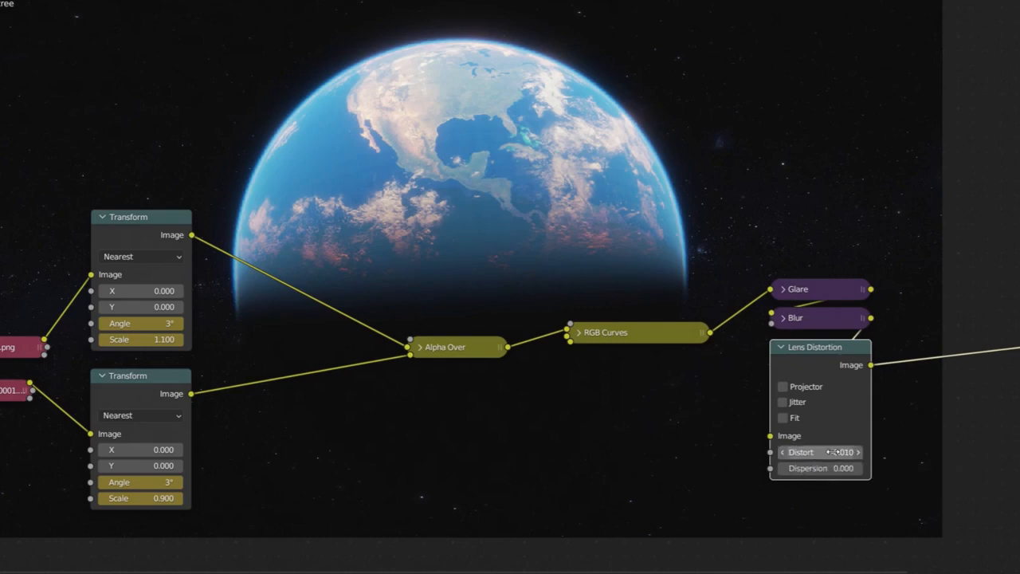
{"action": "left_click", "coordinate": [827, 468]}
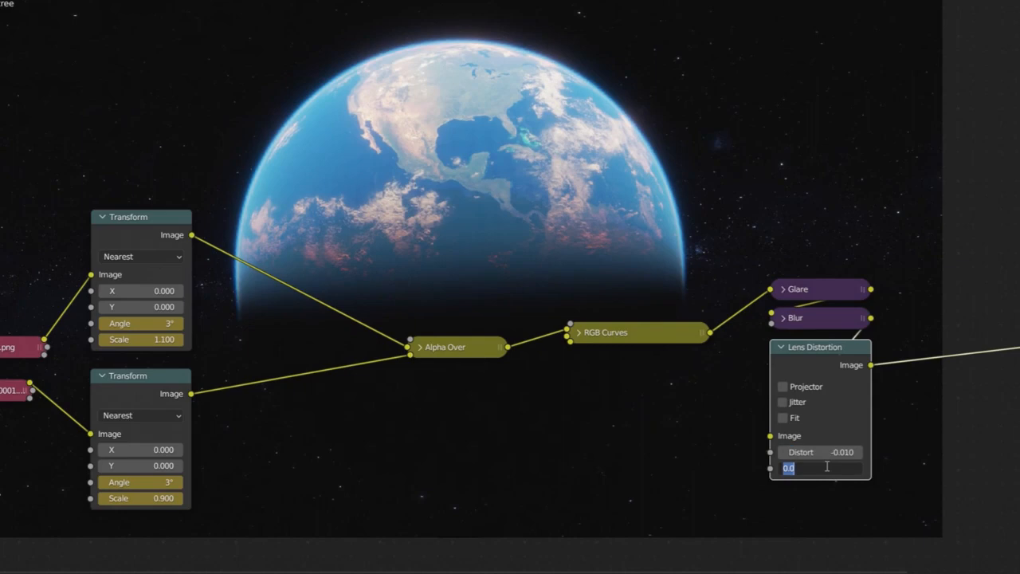
{"action": "type", "text": "0.005"}
{"action": "key", "text": "Return"}
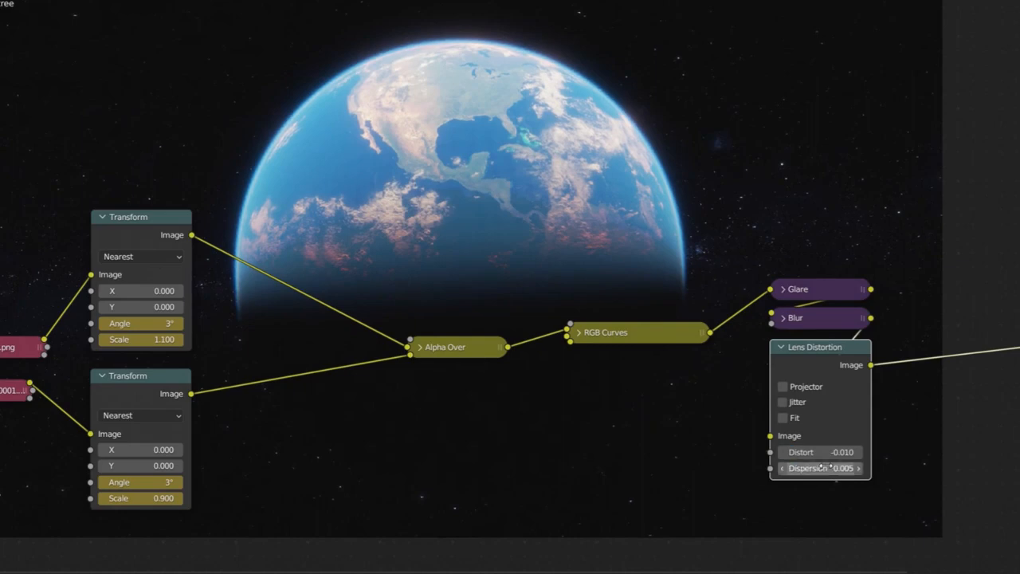
- Collapse the Lens Distortion node and add a File Output node below the Viewer node
{"action": "left_click", "coordinate": [780, 346]}
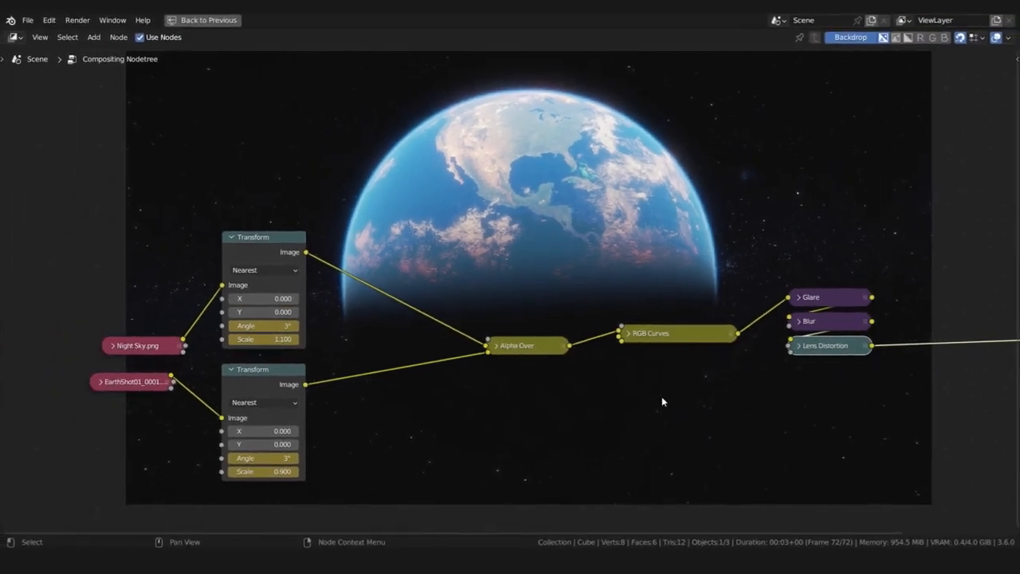
{"action": "scroll", "coordinate": [662, 402], "scroll_direction": "down", "scroll_amount": 1}
{"action": "middle_click_drag", "start_coordinate": [739, 408], "coordinate": [459, 404]}
{"action": "scroll", "coordinate": [557, 386], "scroll_direction": "up", "scroll_amount": 1}
{"action": "key", "text": "shift+a"}
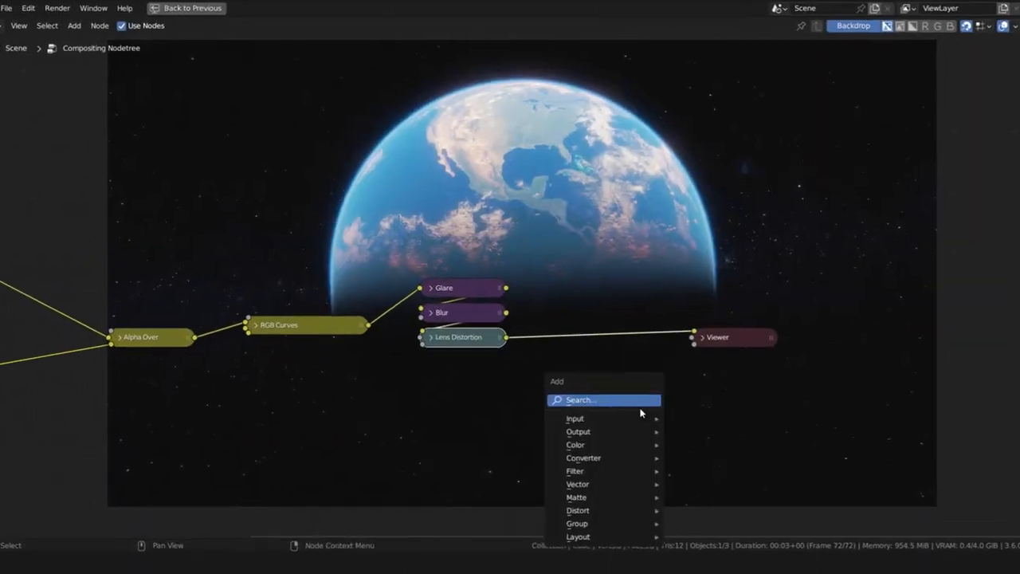
{"action": "type", "text": "file ou"}
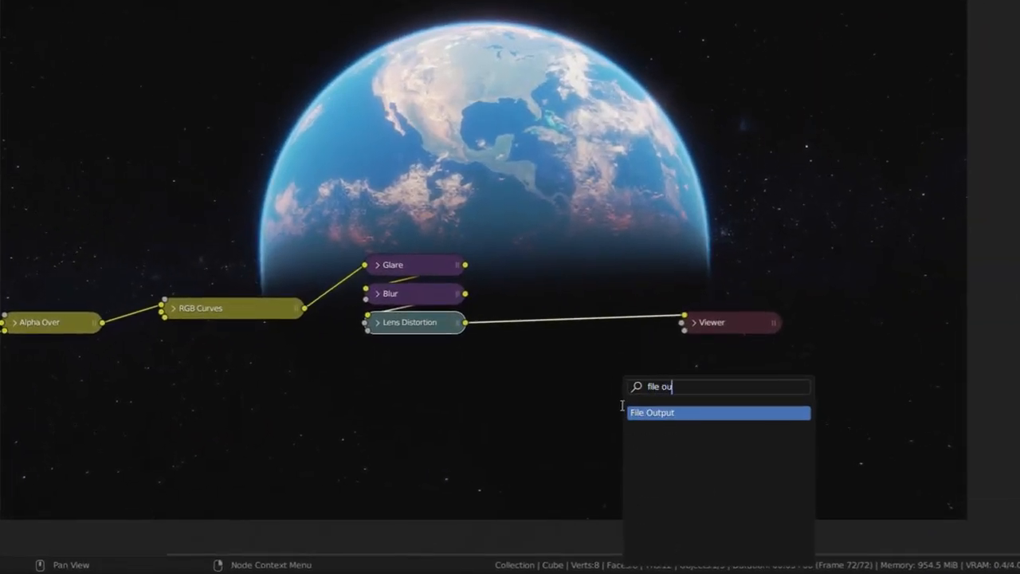
{"action": "key", "text": "Return"}
{"action": "left_click", "coordinate": [593, 381]}
- Connect the Lens Distortion image output to the File Output node and widen the File Output node
{"action": "left_click_drag", "start_coordinate": [465, 322], "coordinate": [540, 401]}
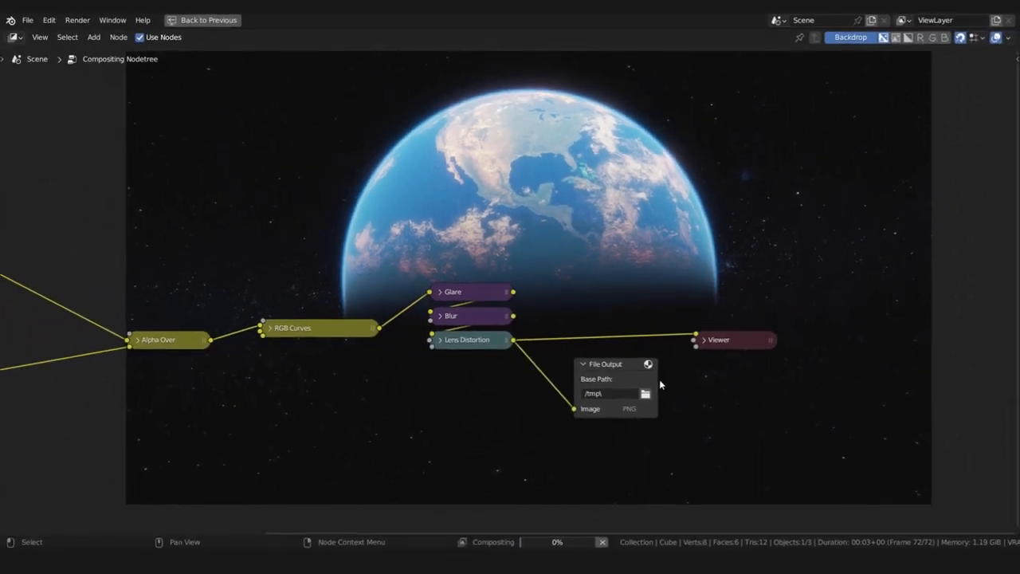
{"action": "left_click_drag", "start_coordinate": [659, 384], "coordinate": [770, 382]}
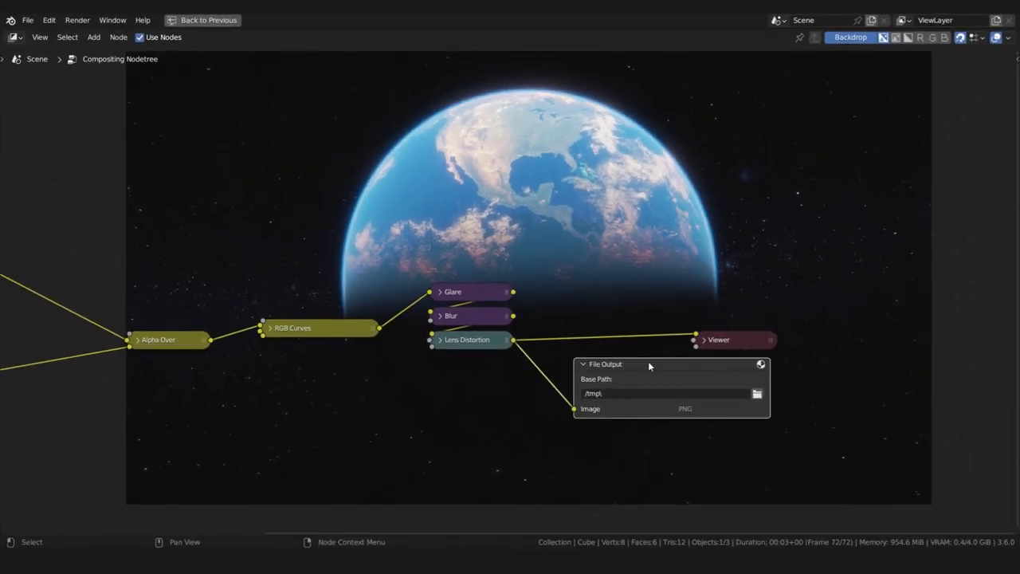
- Set the File Output node's color to RGB and its file subpath to FinalEarthShotV01_
{"action": "key", "text": "n"}
{"action": "left_click", "coordinate": [1012, 69]}
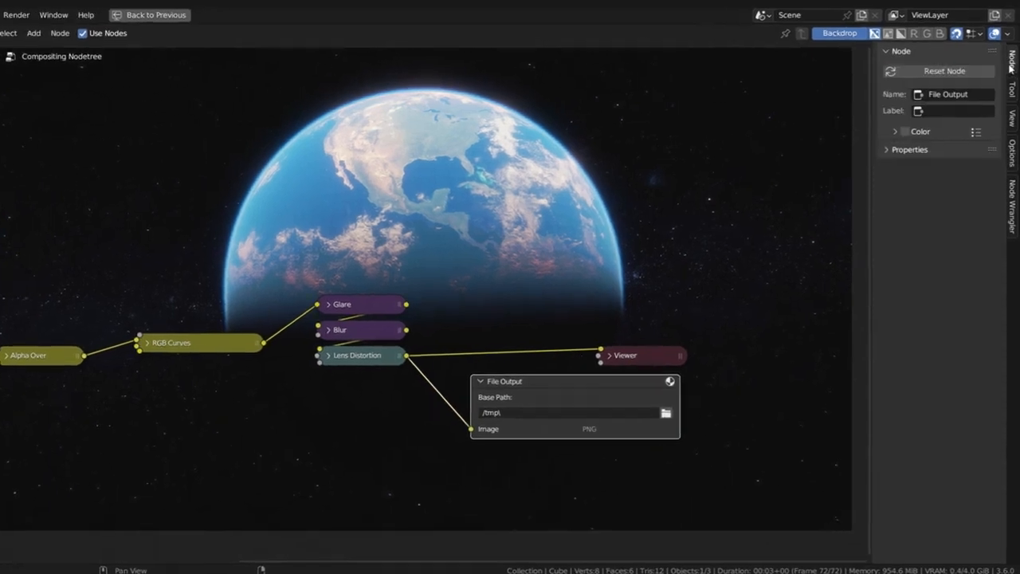
{"action": "left_click", "coordinate": [888, 149]}
{"action": "left_click_drag", "start_coordinate": [871, 187], "coordinate": [762, 206]}
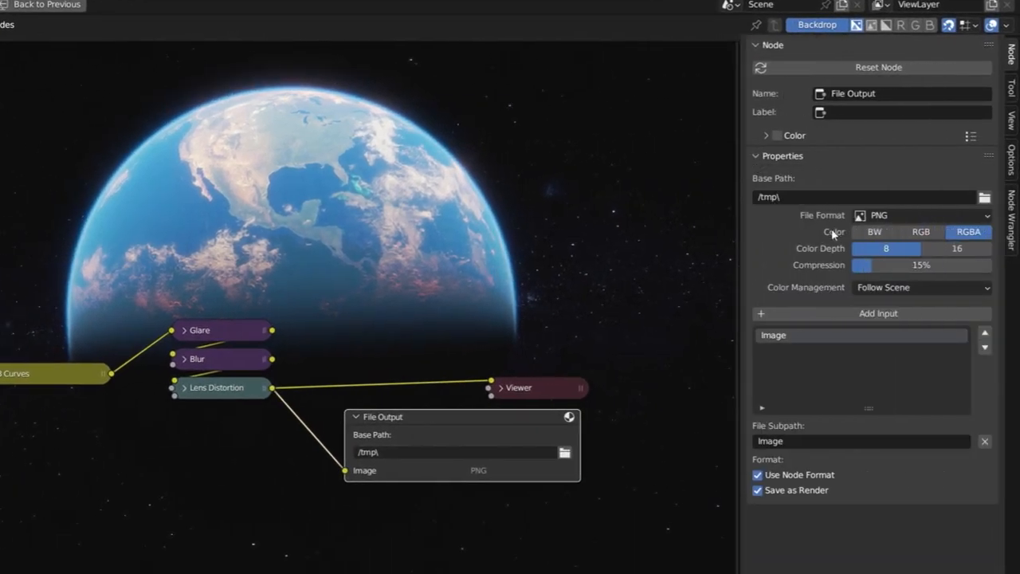
{"action": "left_click", "coordinate": [922, 233]}
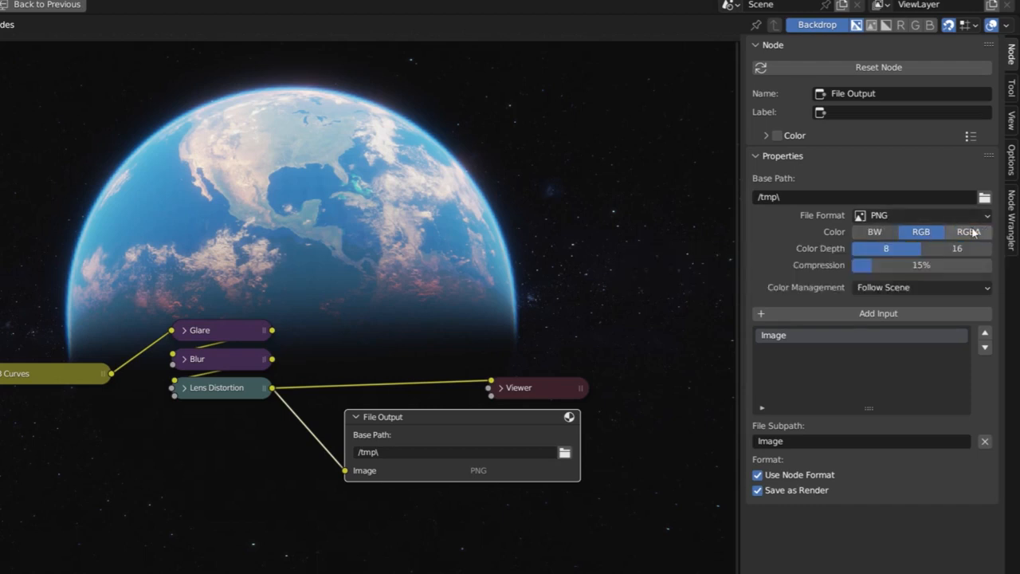
{"action": "left_click", "coordinate": [787, 442]}
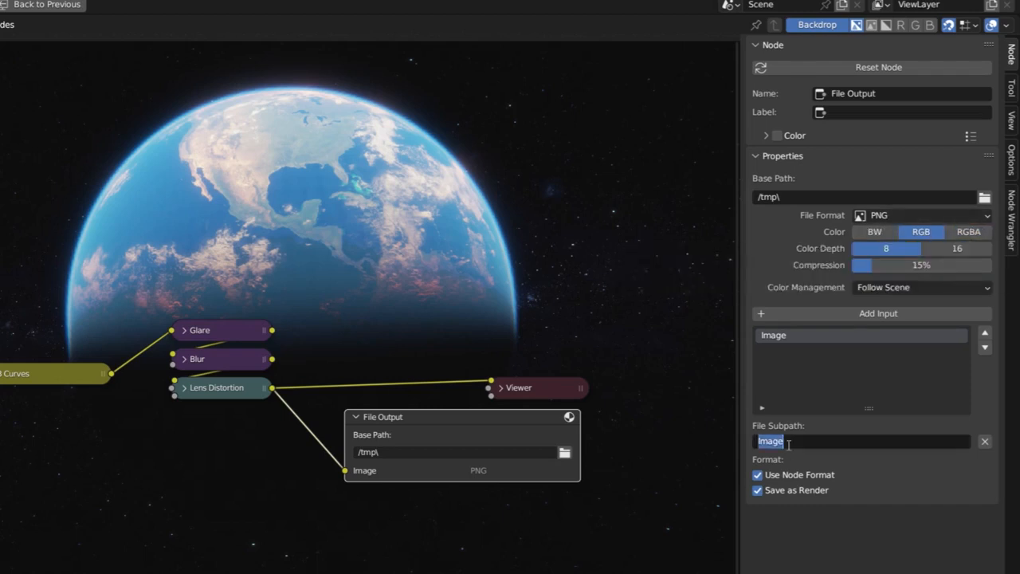
{"action": "type", "text": "FinalEarthShotV01"}
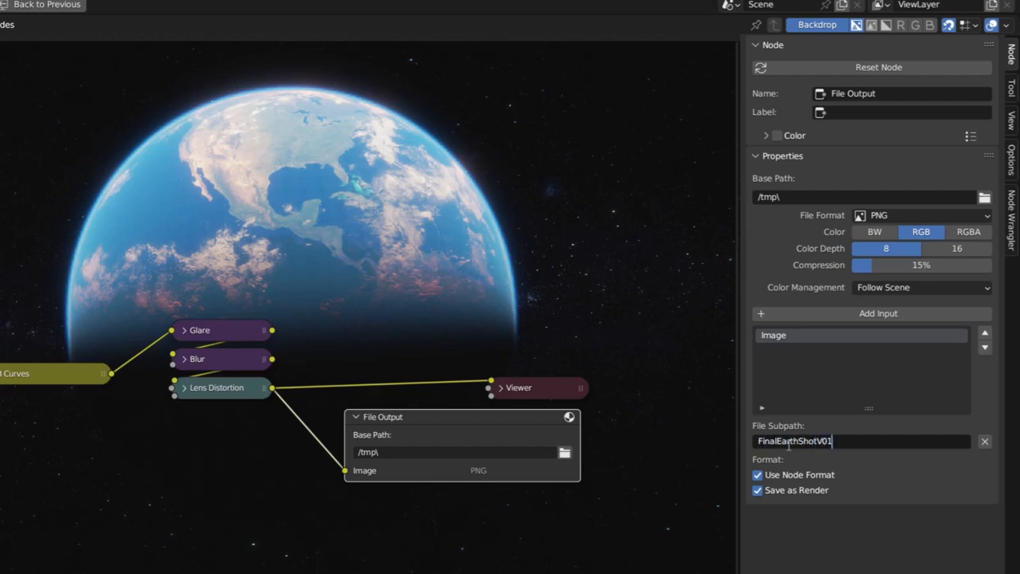
{"action": "type", "text": "_"}
{"action": "key", "text": "Return"}
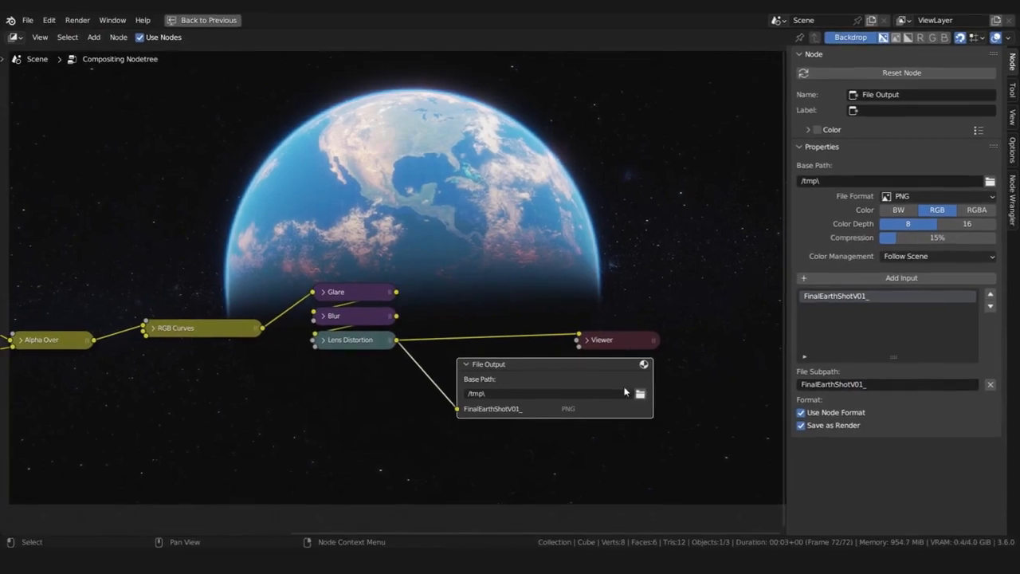
- Create a FinalEarthShot folder inside EarthShot01 and use it as the File Output node's base path
{"action": "left_click", "coordinate": [640, 394]}
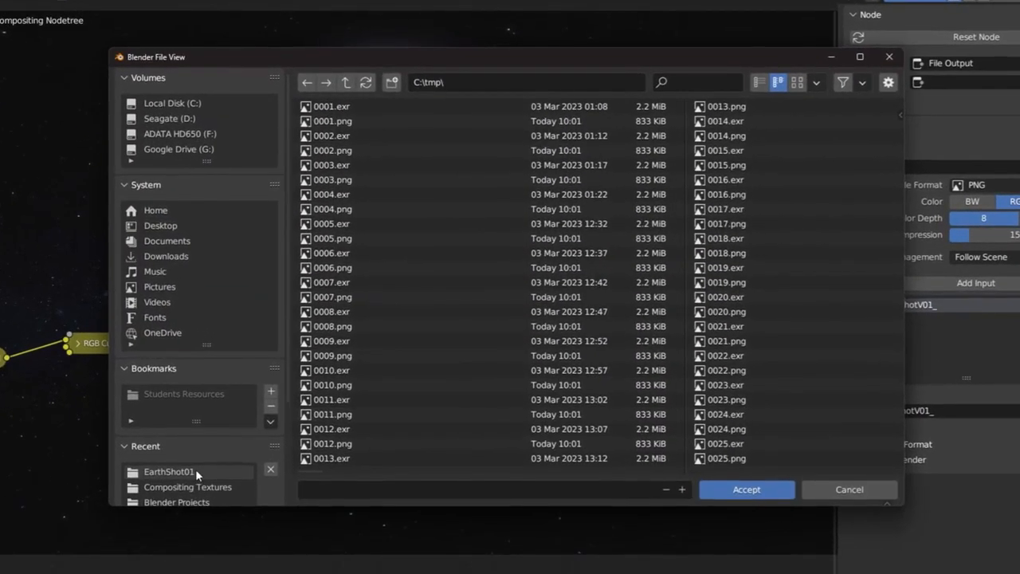
{"action": "left_click", "coordinate": [194, 473]}
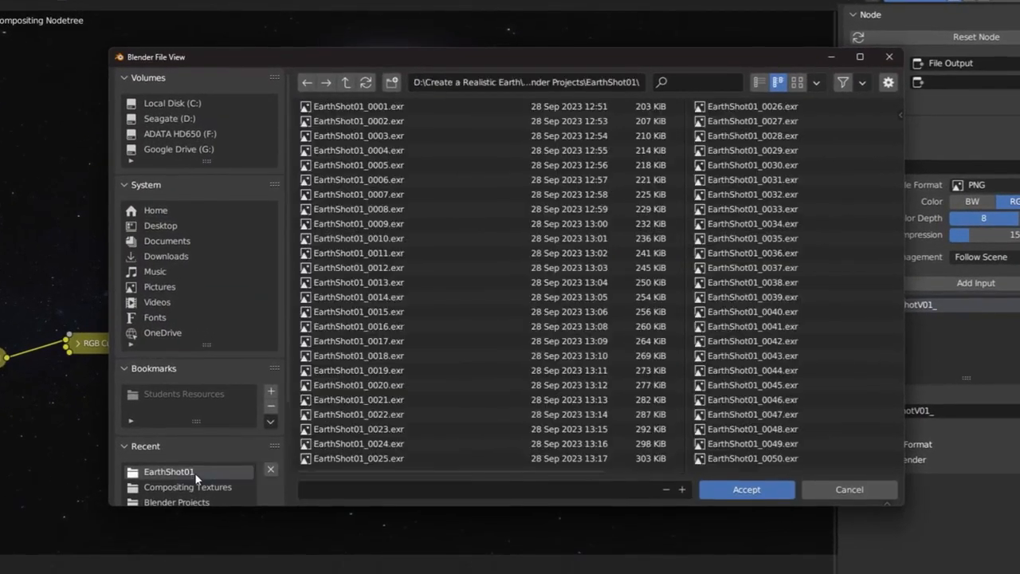
{"action": "left_click", "coordinate": [391, 82]}
{"action": "type", "text": "Fin"}
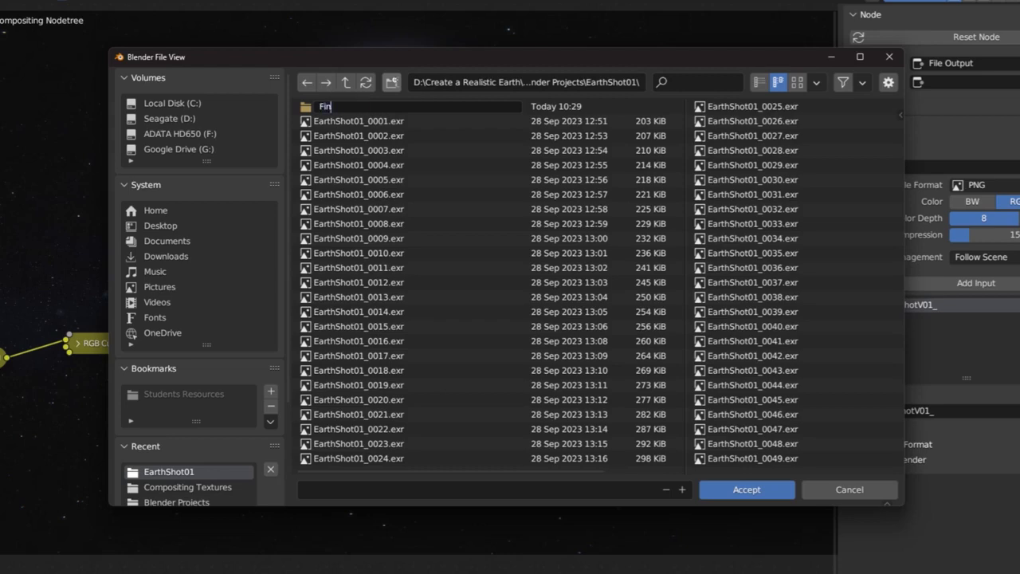
{"action": "type", "text": "alEarthShot"}
{"action": "double_click", "coordinate": [310, 107]}
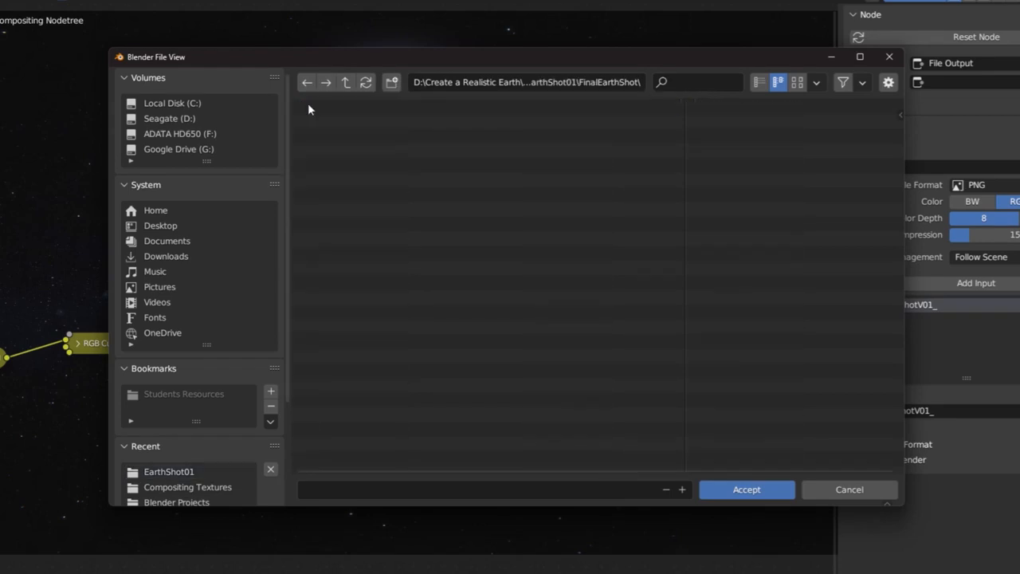
{"action": "left_click", "coordinate": [746, 490]}
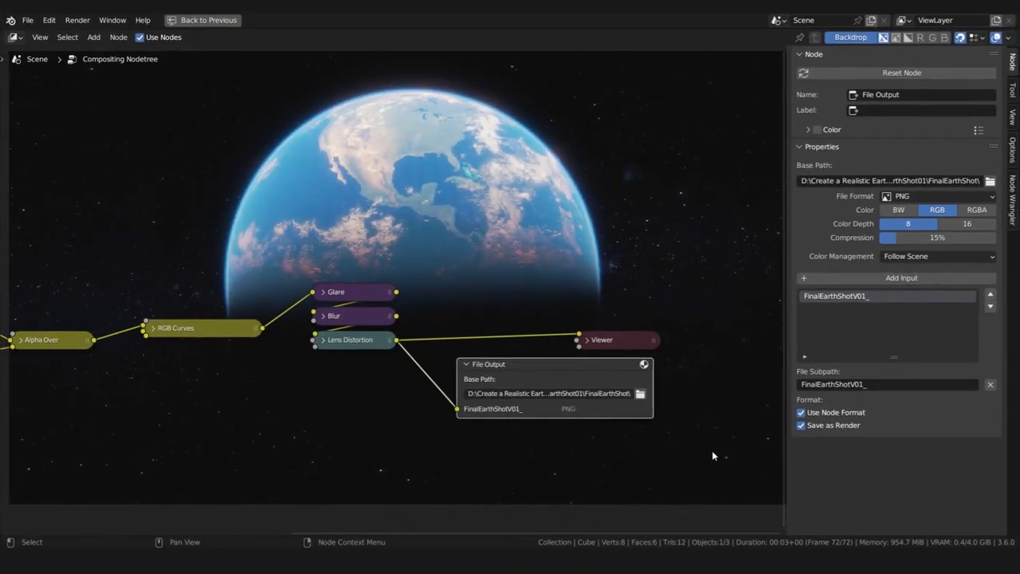
- Render the composited animation and close the render window when it finishes
{"action": "left_click", "coordinate": [77, 20]}
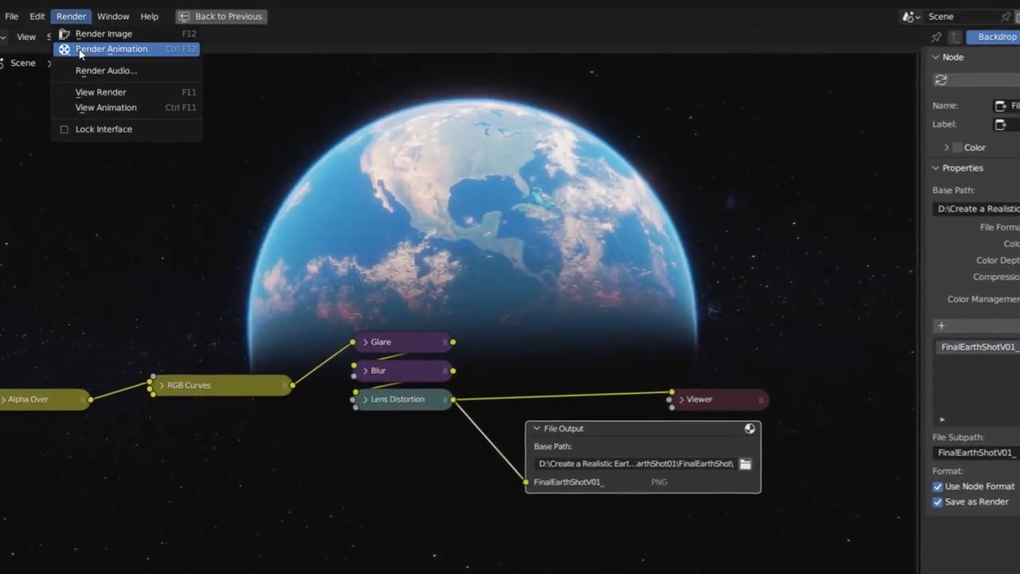
{"action": "left_click", "coordinate": [116, 45]}
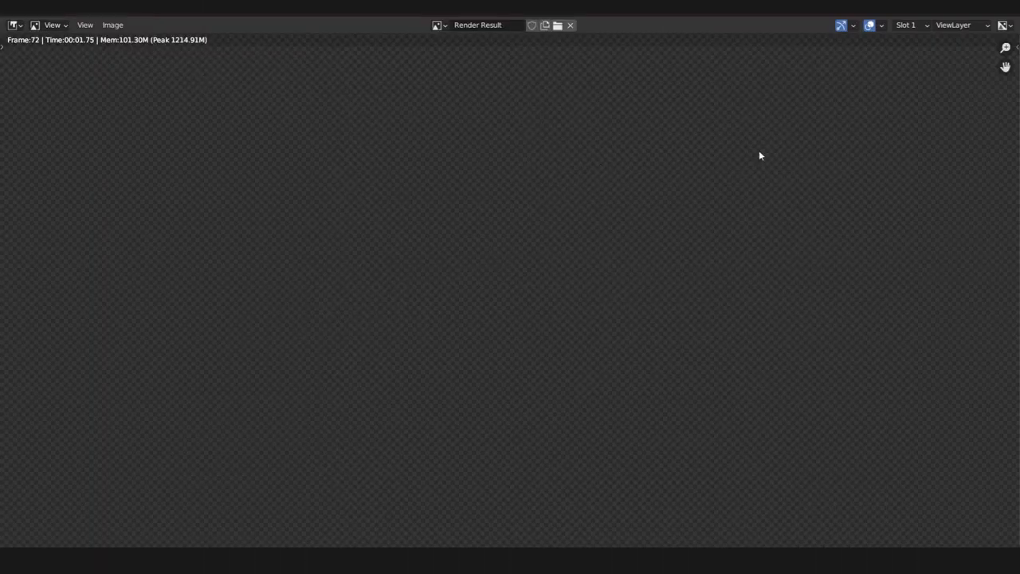
{"action": "left_click", "coordinate": [1005, 20]}
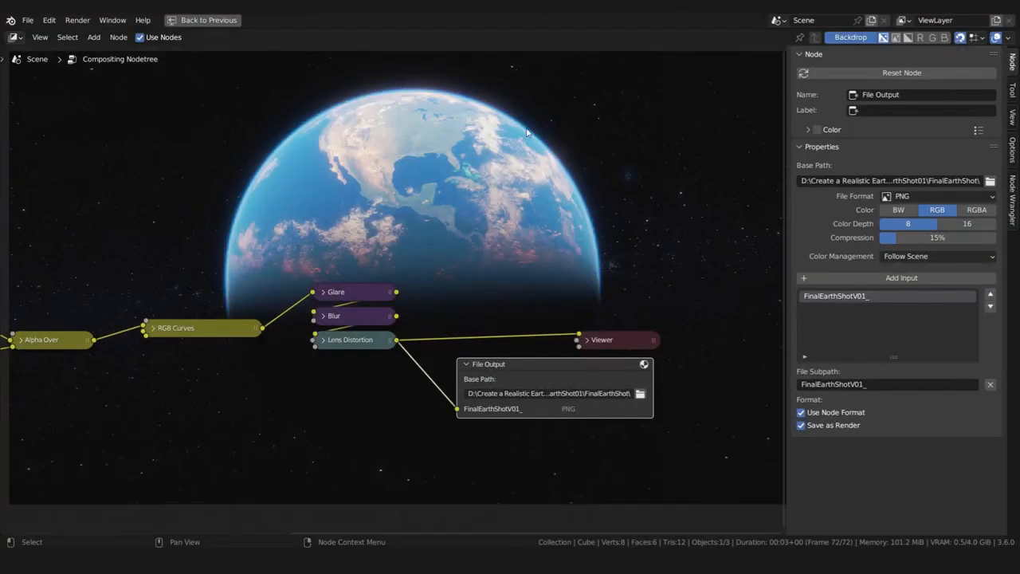
- Exit the maximized compositor view and add a Video Editing workspace
{"action": "key", "text": "ctrl+space"}
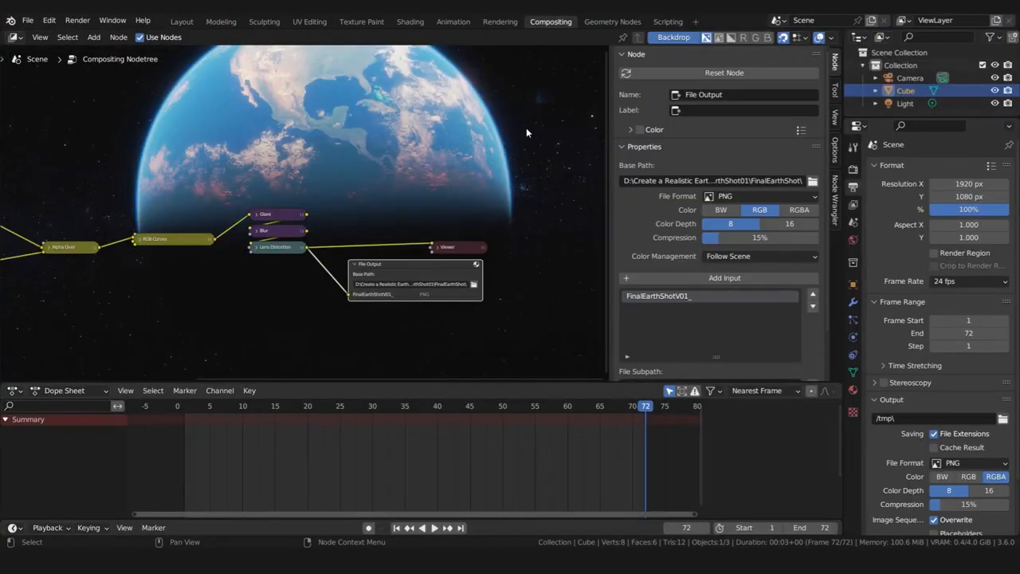
{"action": "left_click", "coordinate": [696, 22]}
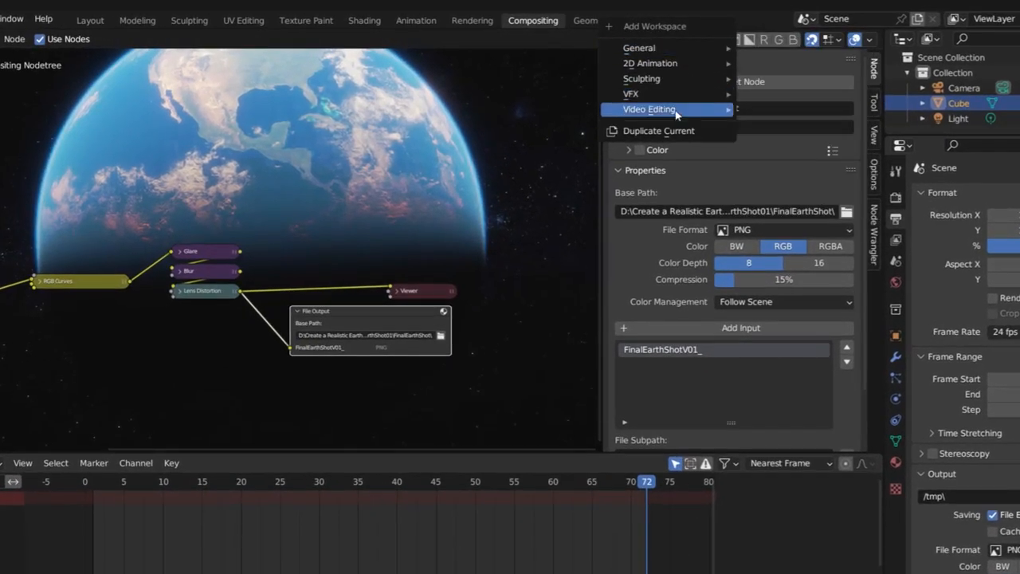
{"action": "mouse_move", "coordinate": [675, 112]}
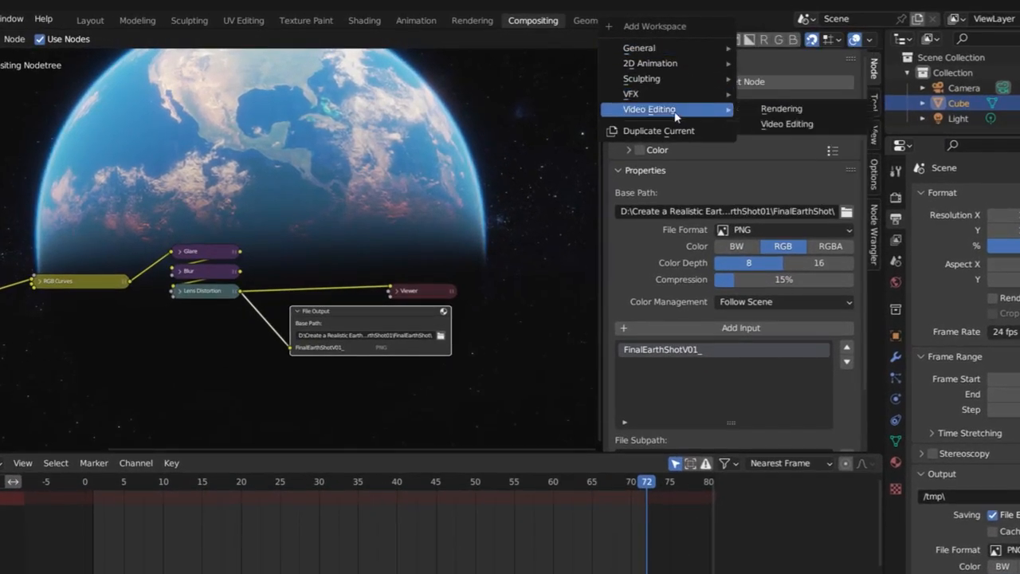
{"action": "left_click", "coordinate": [775, 125]}
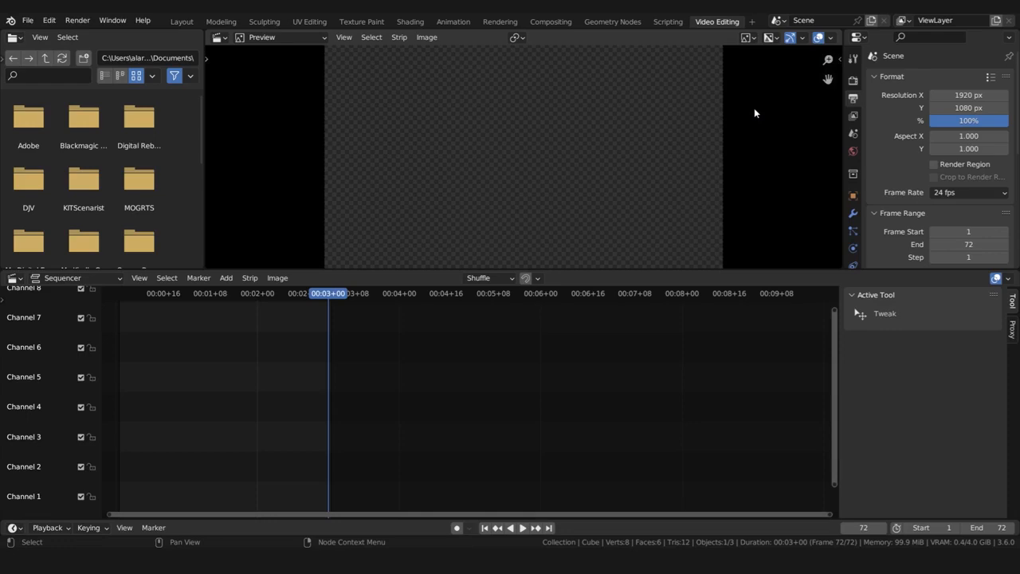
- Add all FinalEarthShotV01_ PNG frames from the FinalEarthShot folder to the sequencer as an image sequence strip
{"action": "left_click", "coordinate": [225, 277]}
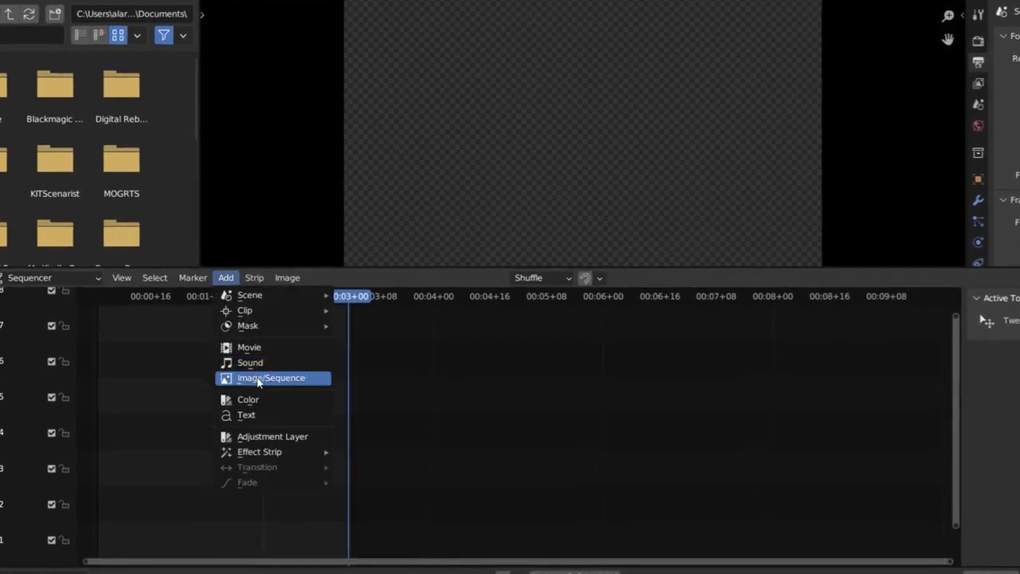
{"action": "left_click", "coordinate": [258, 379]}
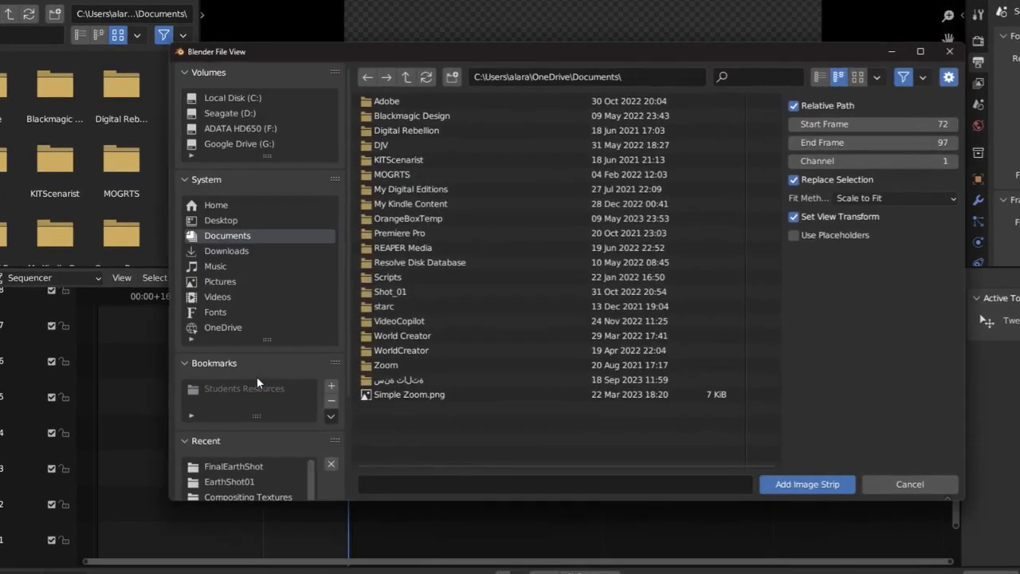
{"action": "left_click", "coordinate": [228, 479]}
{"action": "double_click", "coordinate": [437, 100]}
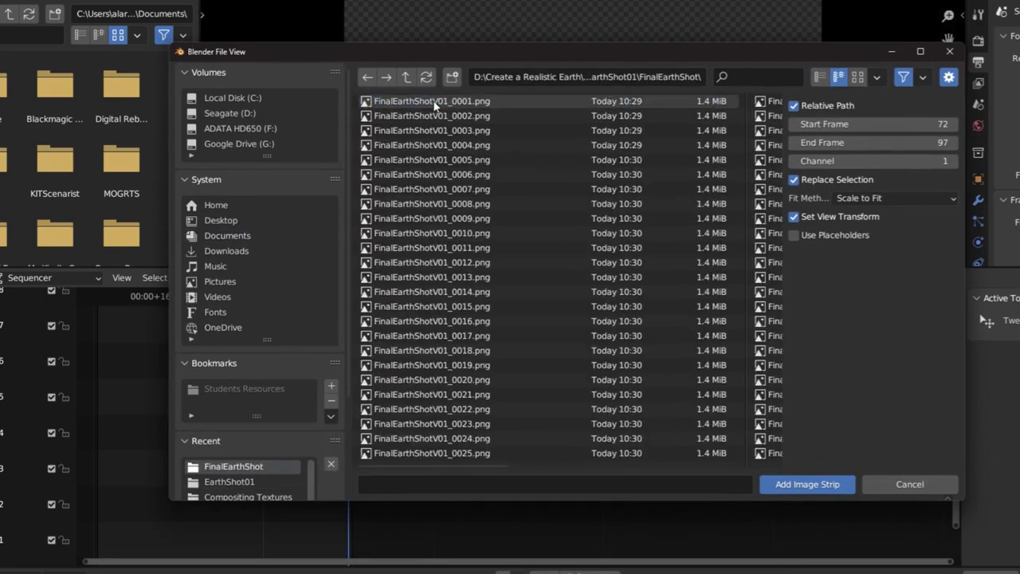
{"action": "scroll", "coordinate": [475, 154], "scroll_direction": "down", "scroll_amount": 5}
{"action": "scroll", "coordinate": [475, 153], "scroll_direction": "up", "scroll_amount": 5}
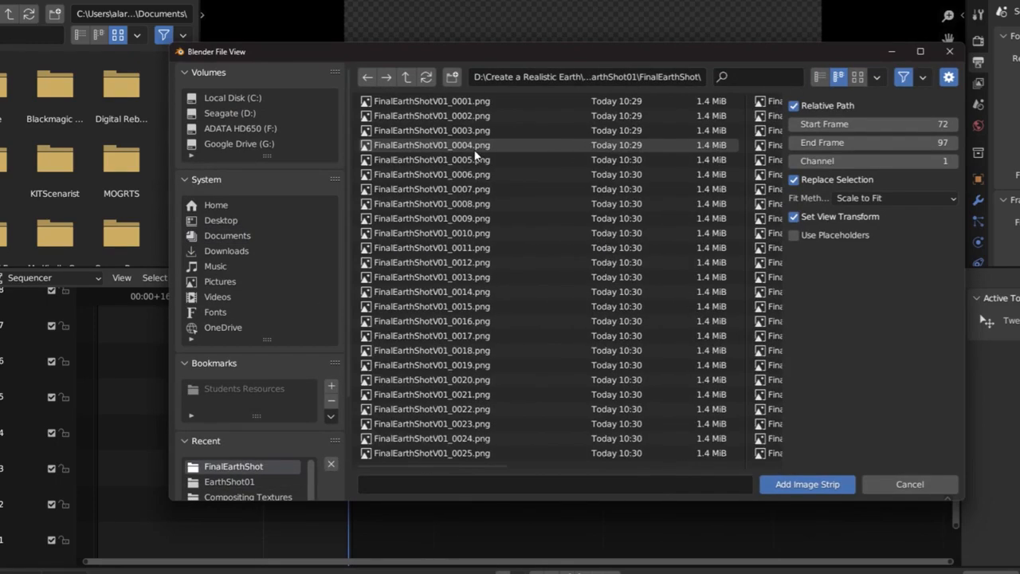
{"action": "key", "text": "a"}
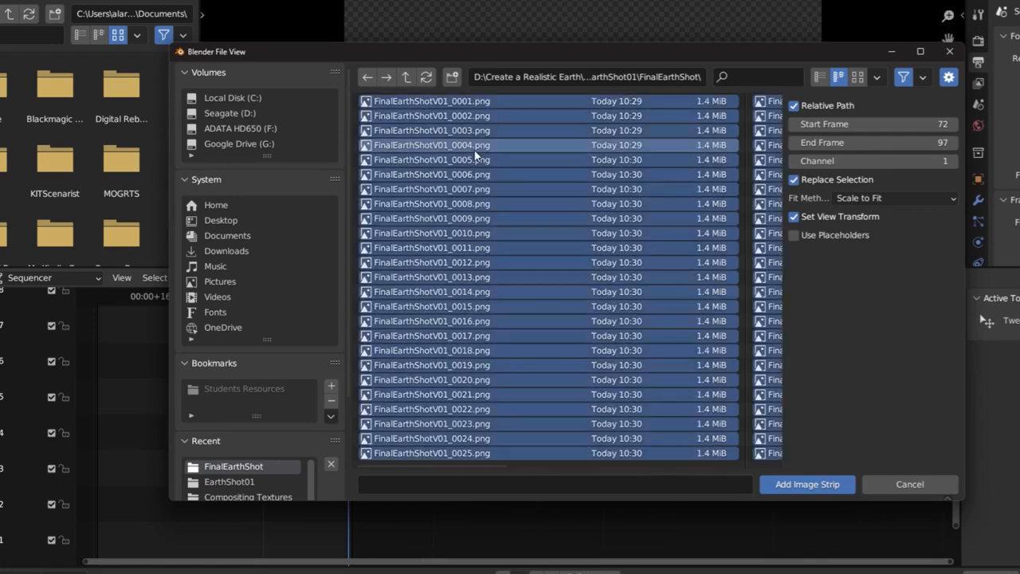
{"action": "left_click", "coordinate": [804, 485]}
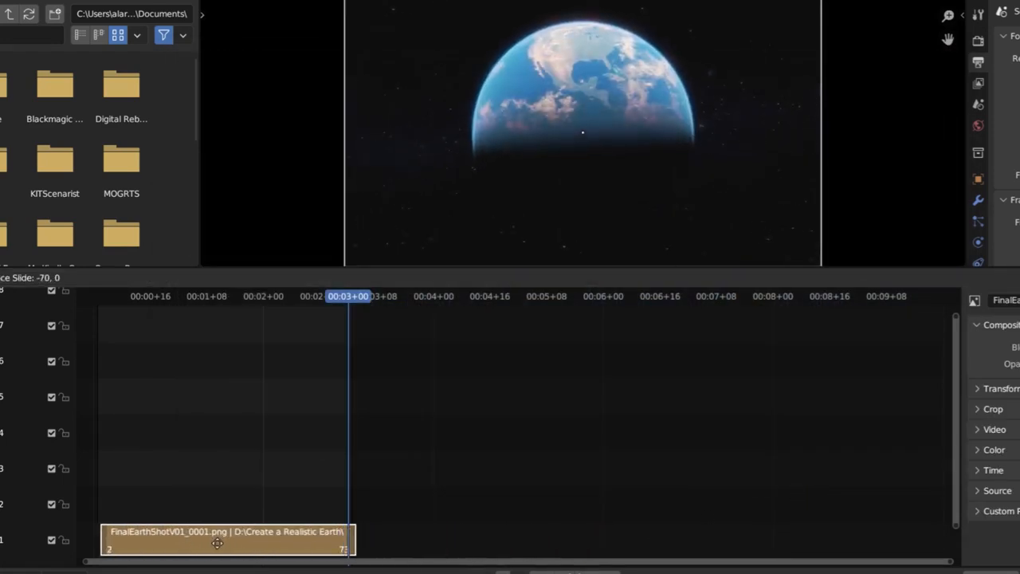
- Move the image strip in Channel 1 to the start of the scene's frame range
{"action": "left_click", "coordinate": [217, 547]}
{"action": "left_click_drag", "start_coordinate": [113, 296], "coordinate": [101, 296]}
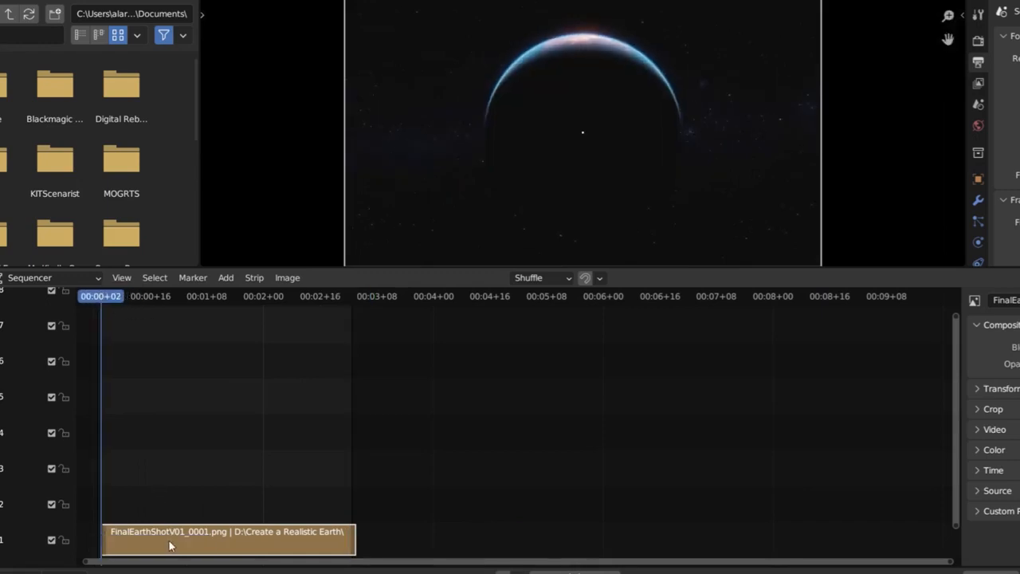
{"action": "key", "text": "g"}
{"action": "left_click", "coordinate": [164, 544]}
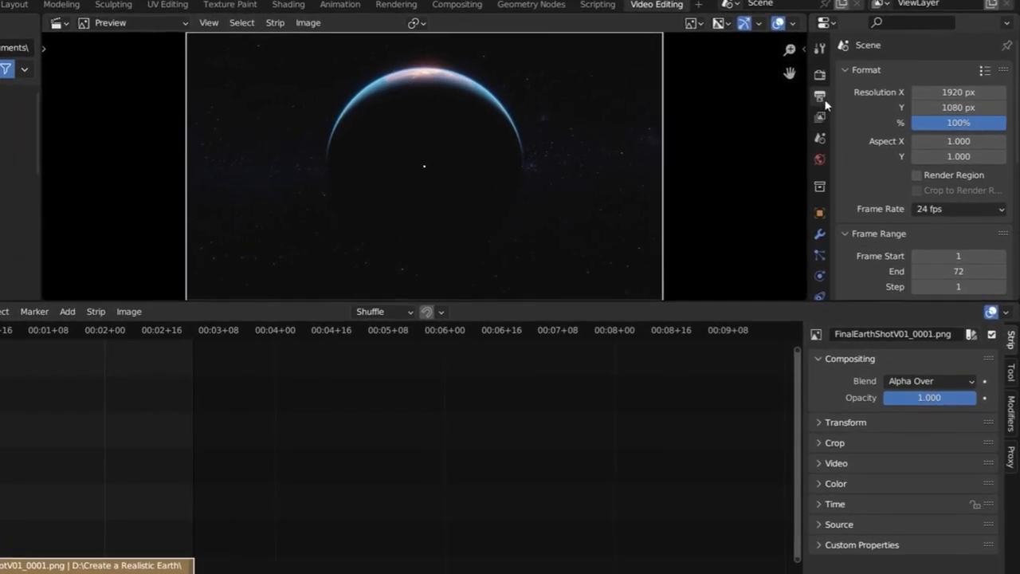
- Set the scene's output file format to FFmpeg Video
{"action": "scroll", "coordinate": [882, 120], "scroll_direction": "down", "scroll_amount": 10}
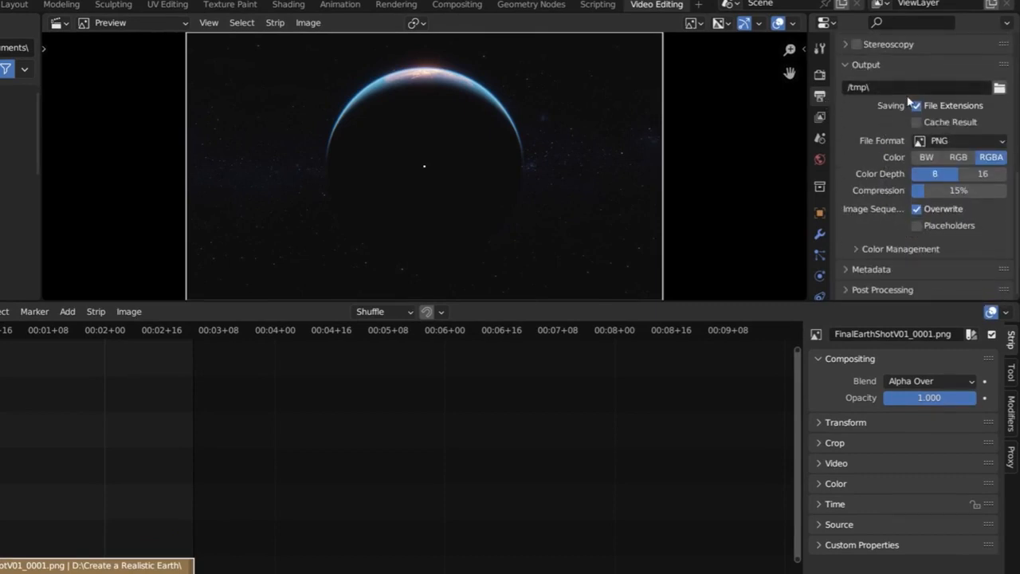
{"action": "left_click", "coordinate": [945, 145]}
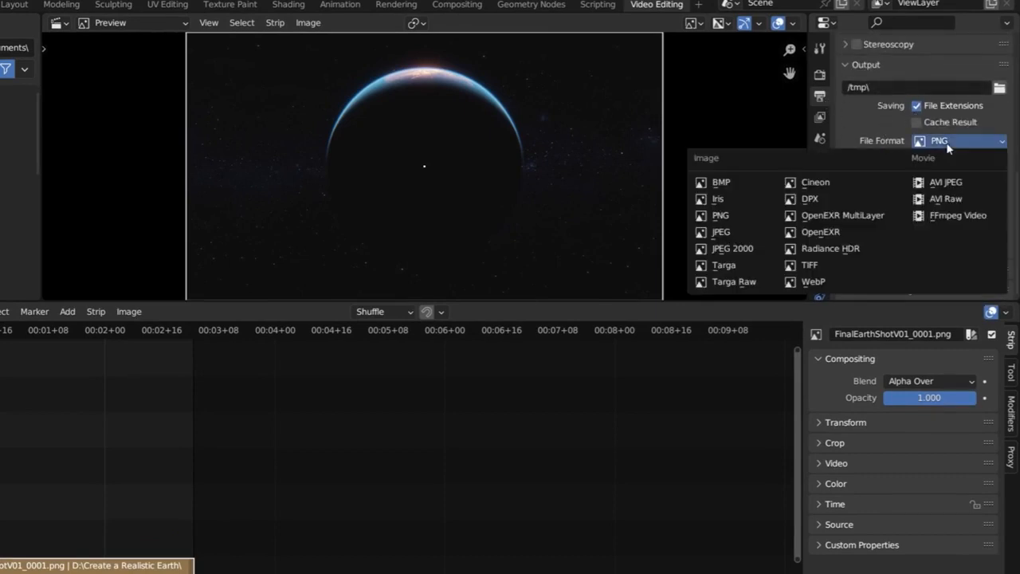
{"action": "left_click", "coordinate": [949, 217]}
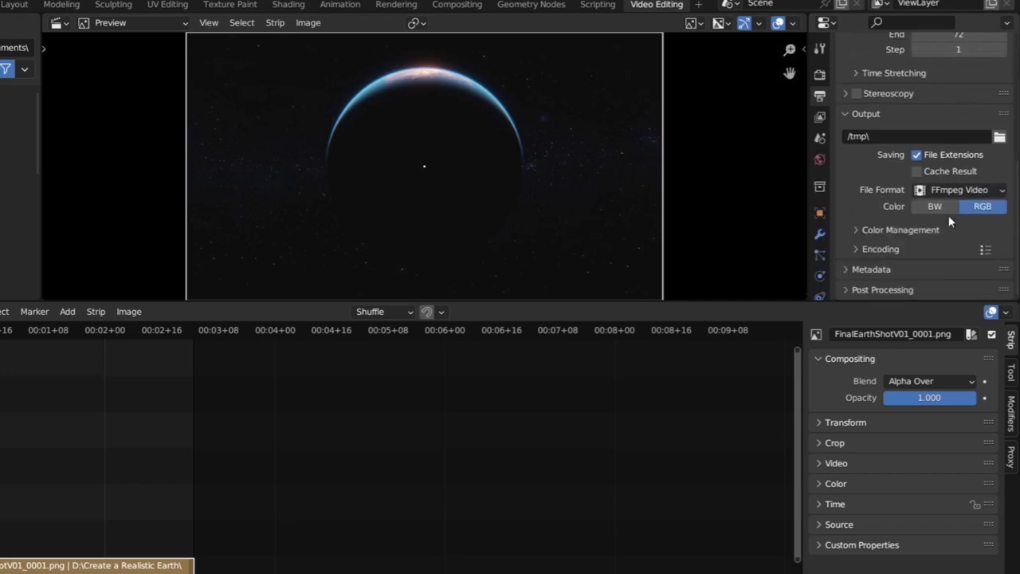
- Set the video encoding's output quality to High Quality and check the remaining video and audio settings
{"action": "left_click", "coordinate": [856, 249]}
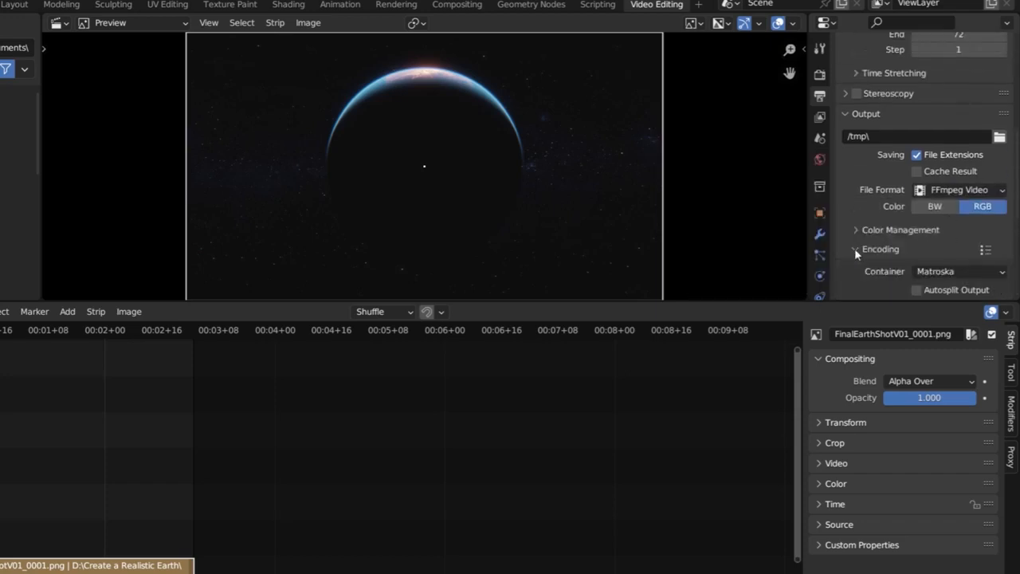
{"action": "scroll", "coordinate": [855, 247], "scroll_direction": "down", "scroll_amount": 5}
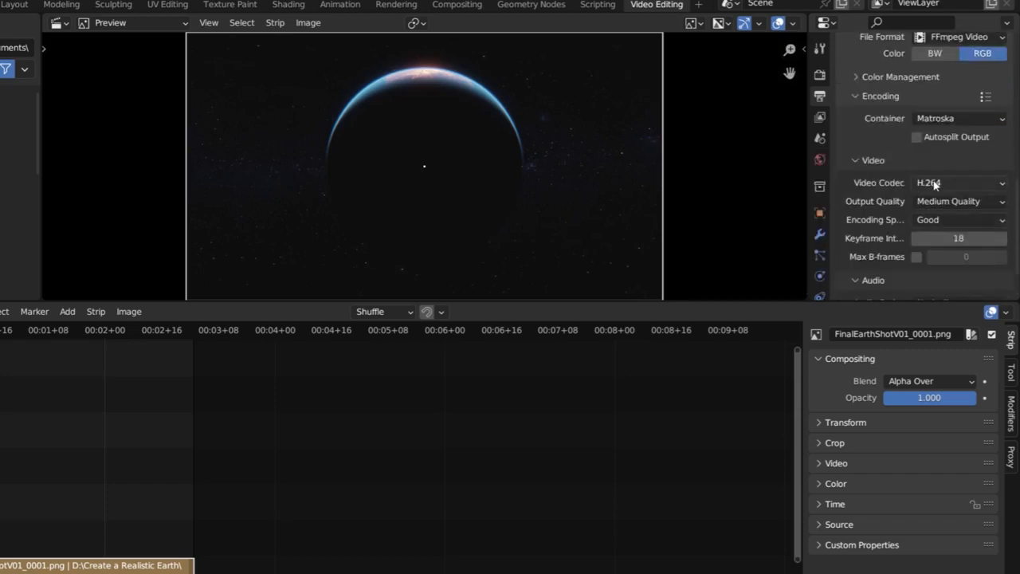
{"action": "left_click", "coordinate": [950, 204]}
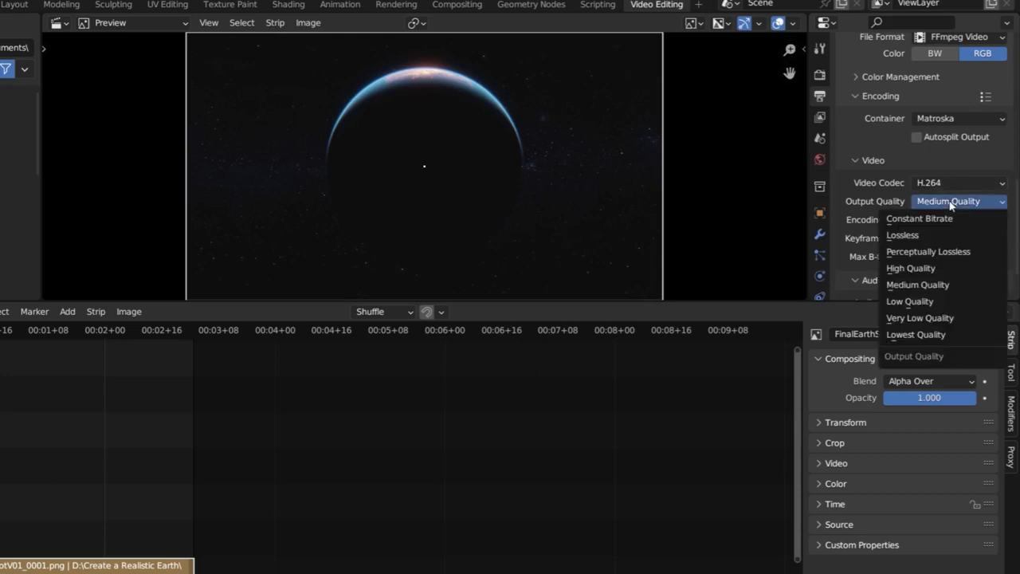
{"action": "left_click", "coordinate": [926, 268]}
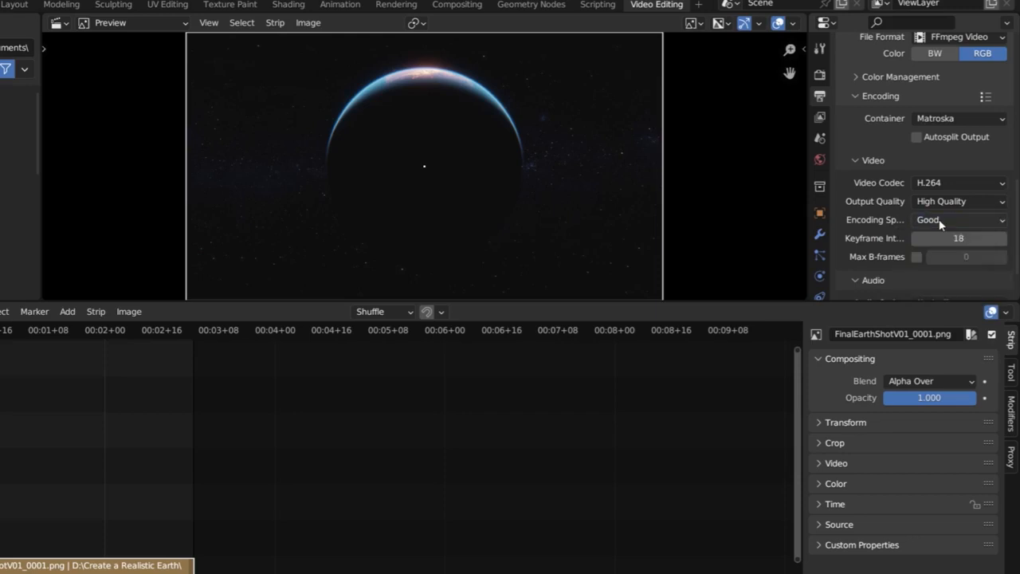
{"action": "scroll", "coordinate": [940, 224], "scroll_direction": "down", "scroll_amount": 3}
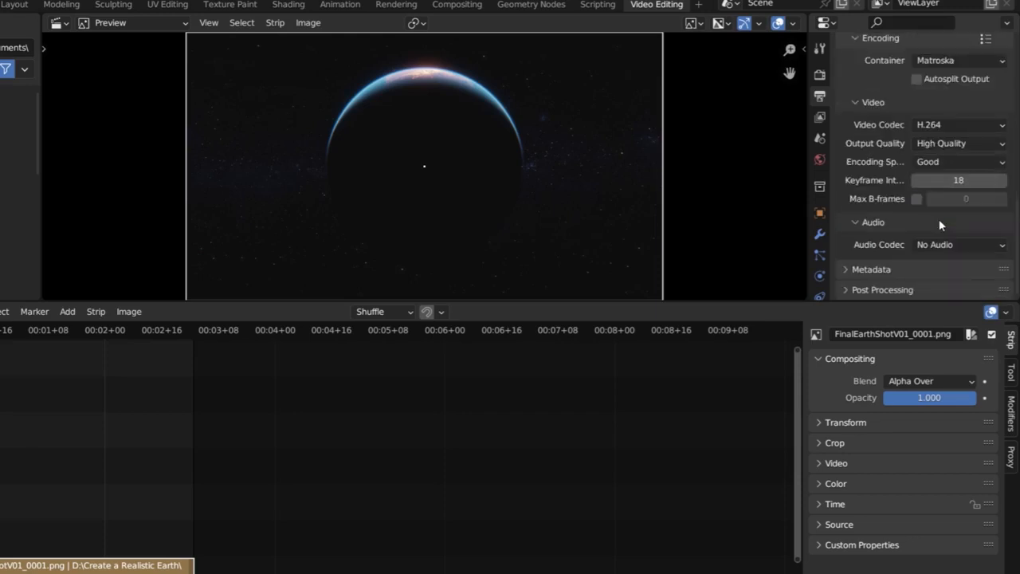
- Set the output path to FinalEeathShot01 in the FinalEarthShot folder and render the sequence as an animation
{"action": "scroll", "coordinate": [940, 226], "scroll_direction": "up", "scroll_amount": 9}
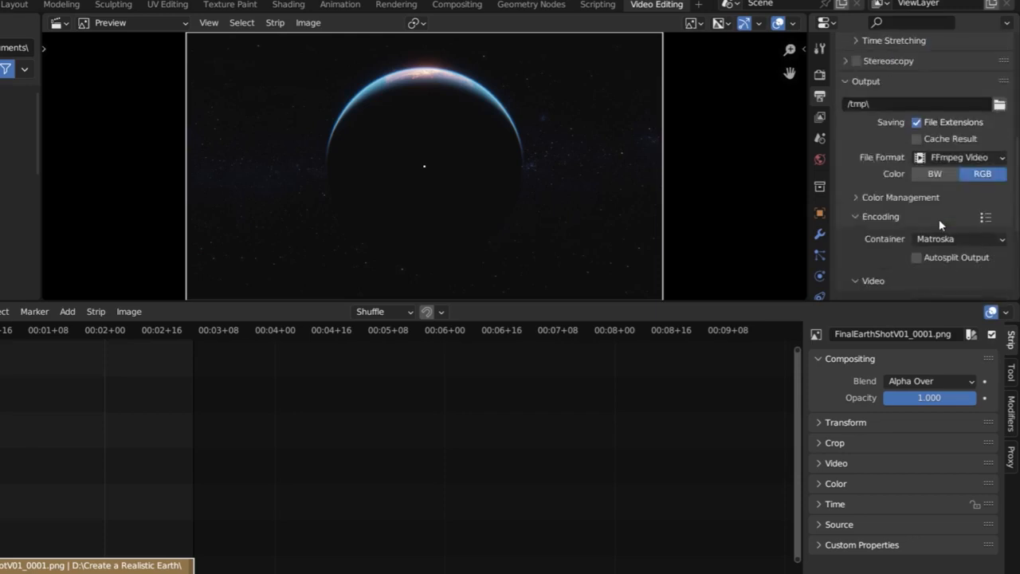
{"action": "scroll", "coordinate": [939, 218], "scroll_direction": "up", "scroll_amount": 4}
{"action": "left_click", "coordinate": [999, 180]}
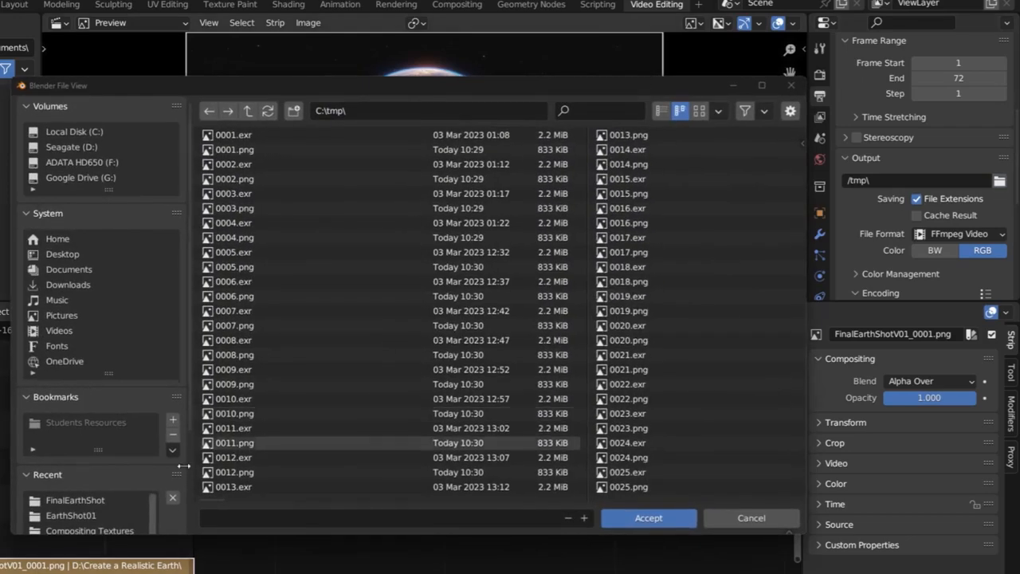
{"action": "left_click", "coordinate": [72, 500]}
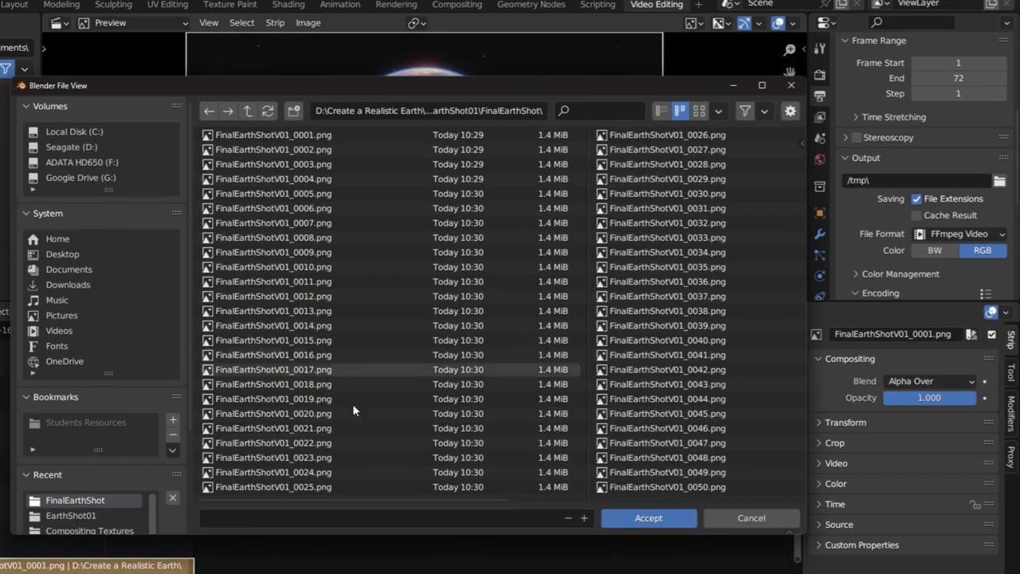
{"action": "left_click", "coordinate": [229, 519]}
{"action": "type", "text": "FinalEa"}
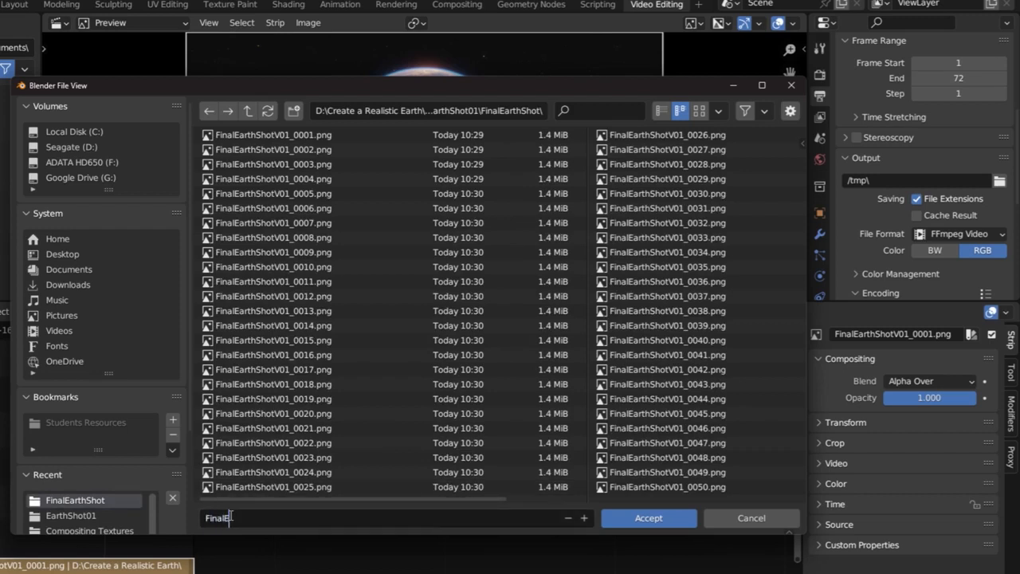
{"action": "type", "text": "athShot01"}
{"action": "key", "text": "Return"}
{"action": "left_click", "coordinate": [672, 521]}
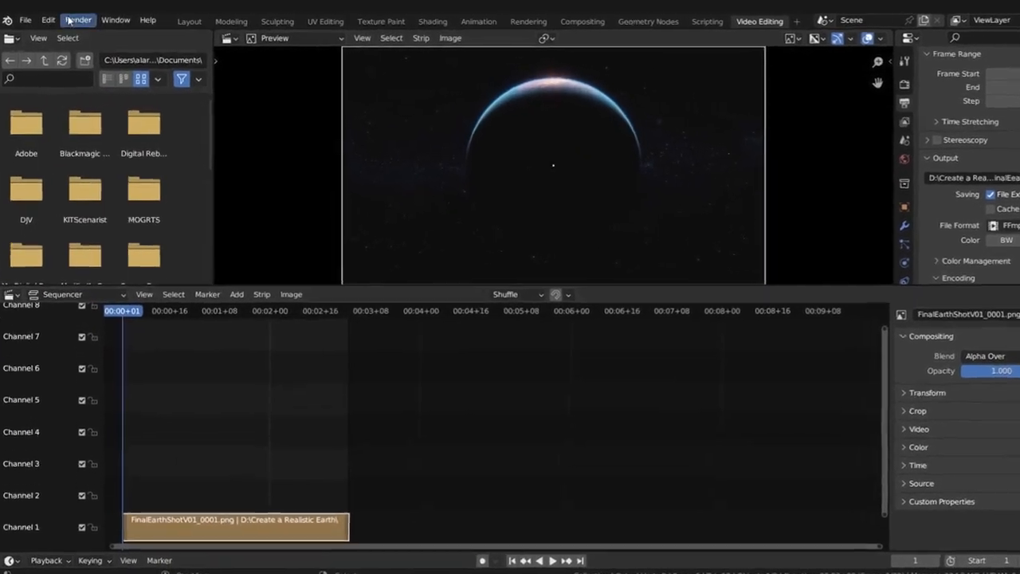
{"action": "left_click", "coordinate": [1, 13]}
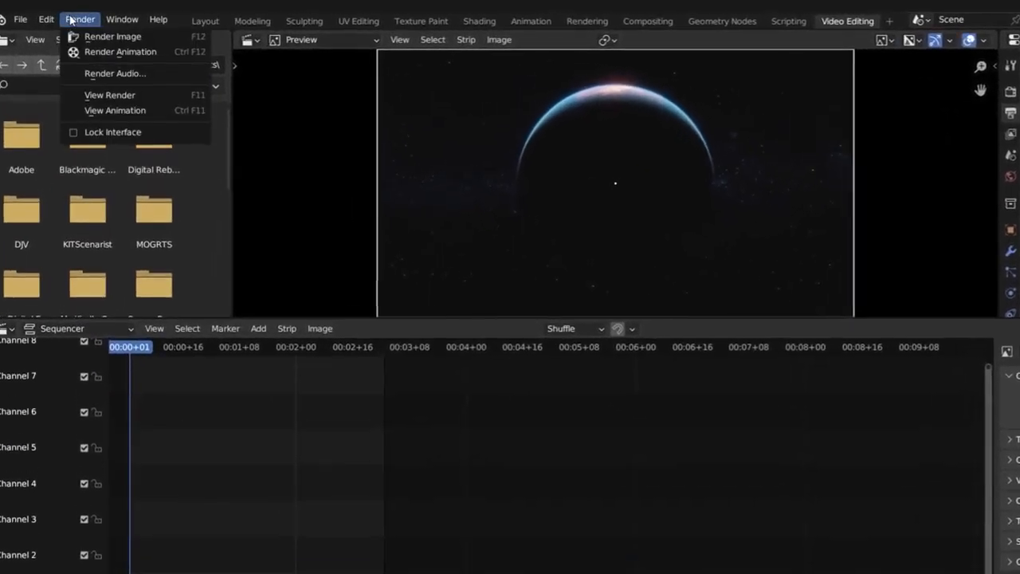
{"action": "left_click", "coordinate": [94, 54]}
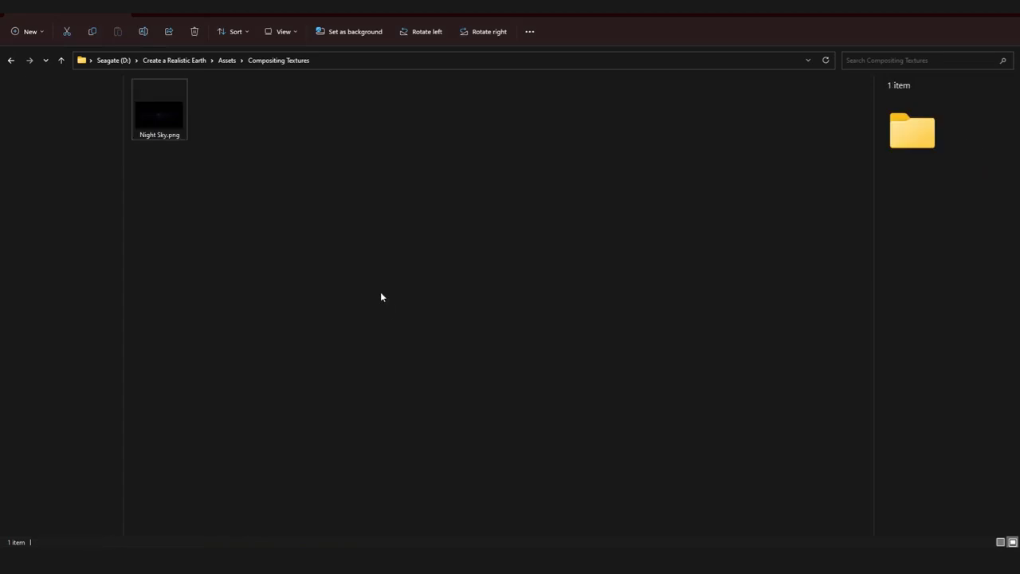
- In File Explorer, open Blender Projects > EarthShot01 > FinalEarthShot under Assets and select all the FinalEarthShotV01 PNG frames
{"action": "left_click", "coordinate": [227, 61]}
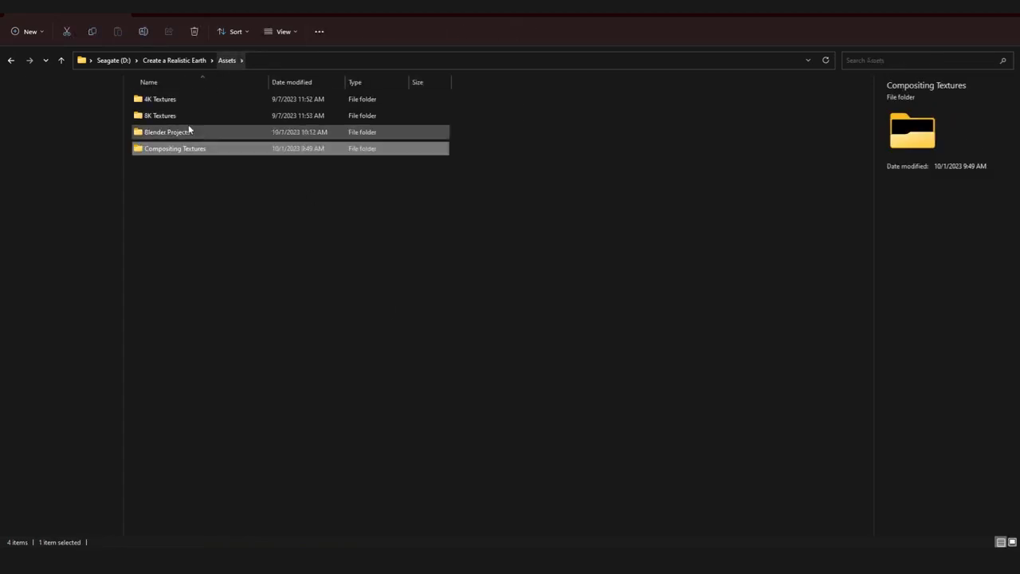
{"action": "double_click", "coordinate": [188, 132]}
{"action": "double_click", "coordinate": [180, 99]}
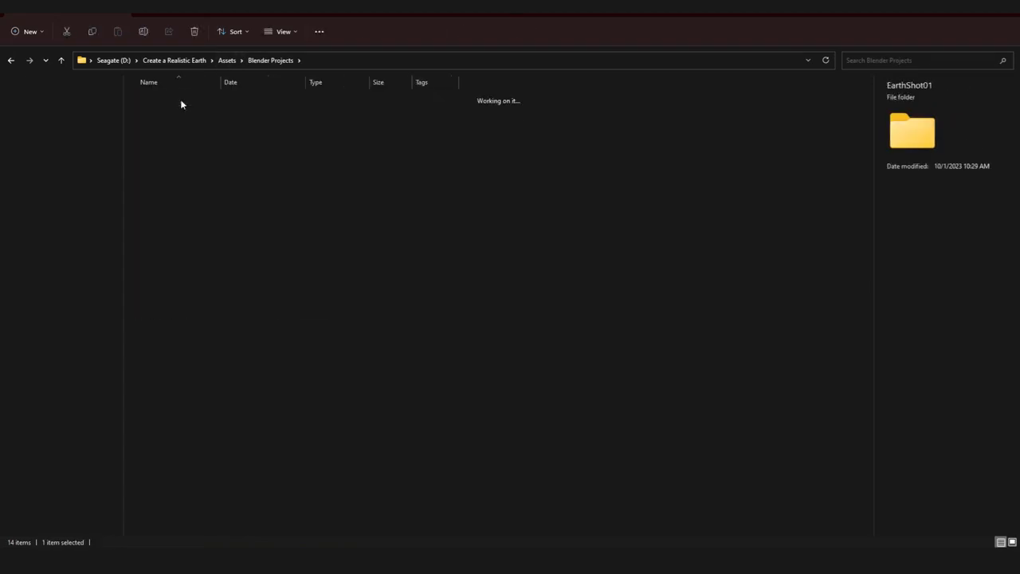
{"action": "double_click", "coordinate": [182, 101]}
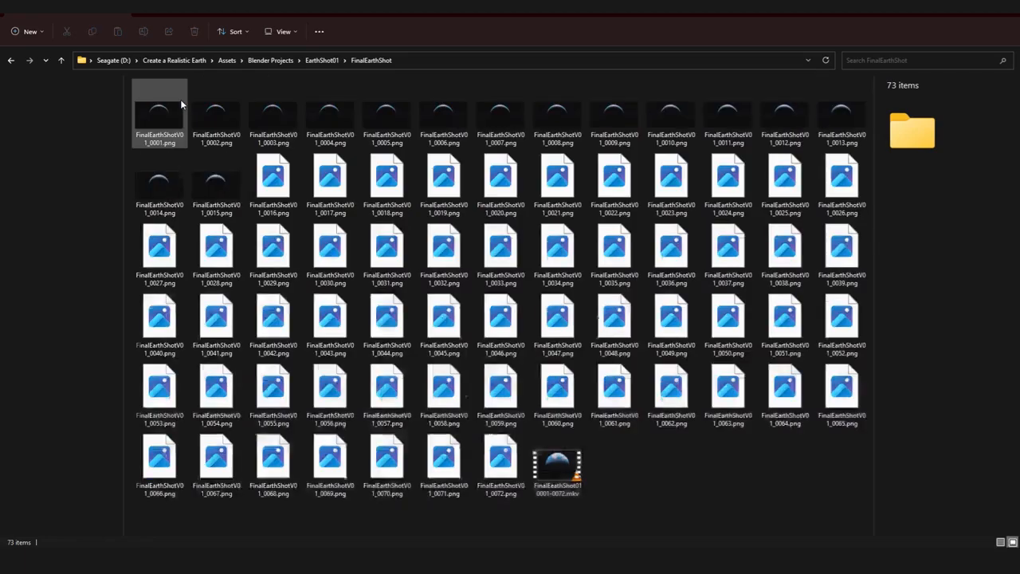
{"action": "left_click", "coordinate": [160, 100]}
{"action": "left_click", "coordinate": [499, 437], "text": "shift"}
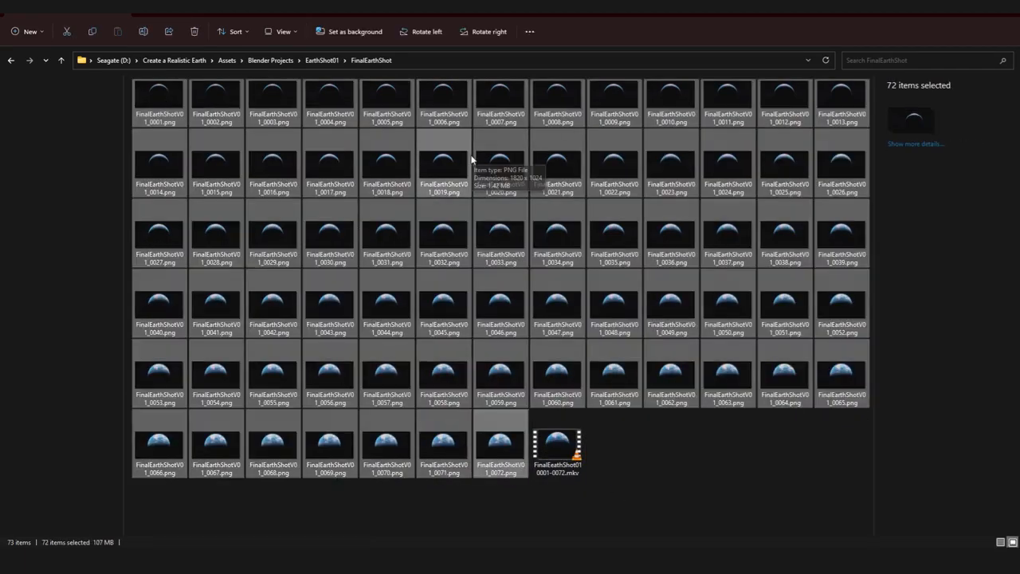
- Play the rendered video FinalEeathShot010001-0072.mkv in full screen in VLC, pause it and leave full screen
{"action": "double_click", "coordinate": [557, 444]}
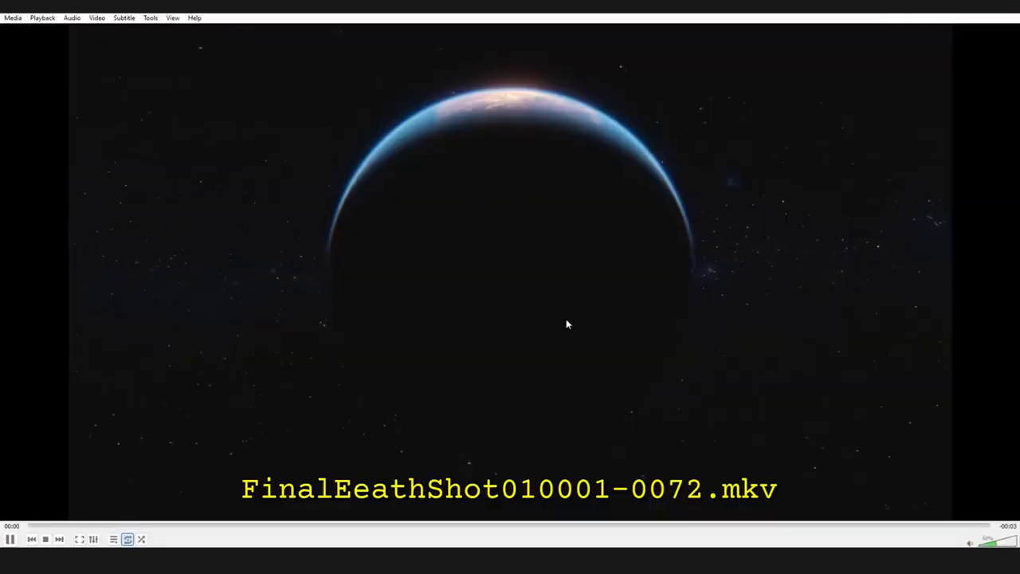
{"action": "double_click", "coordinate": [566, 319]}
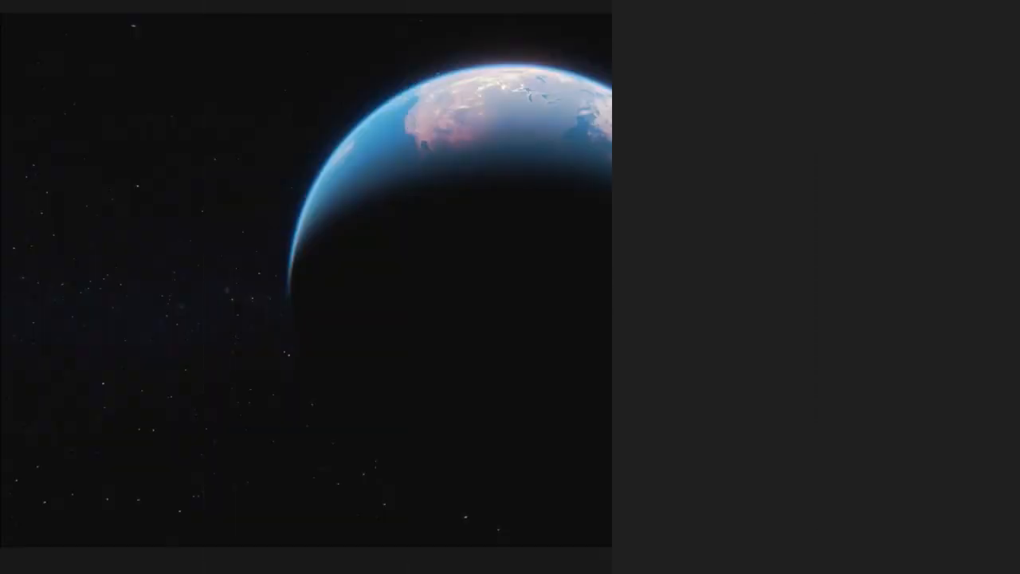
{"action": "key", "text": "space"}
{"action": "key", "text": "Escape"}
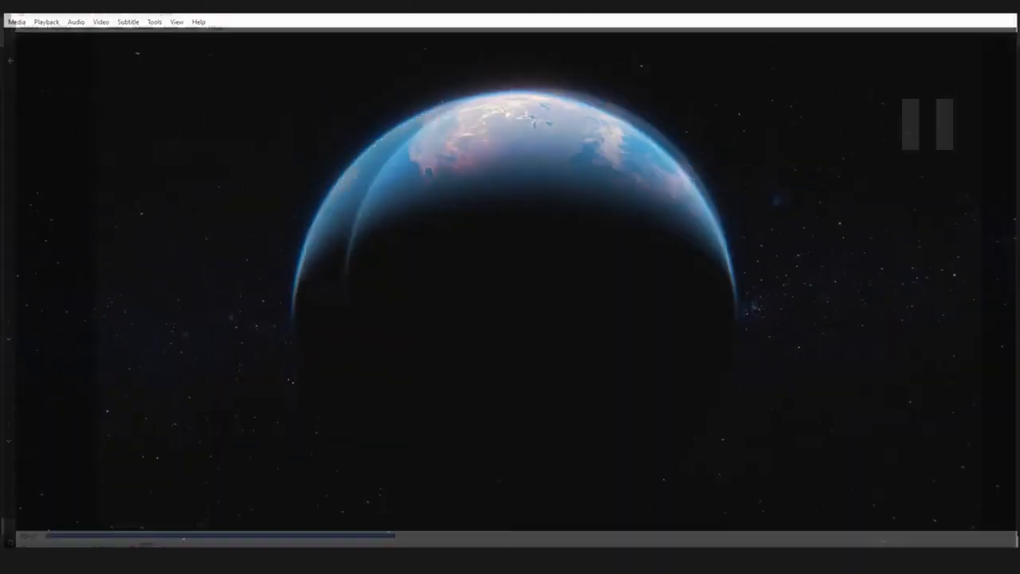